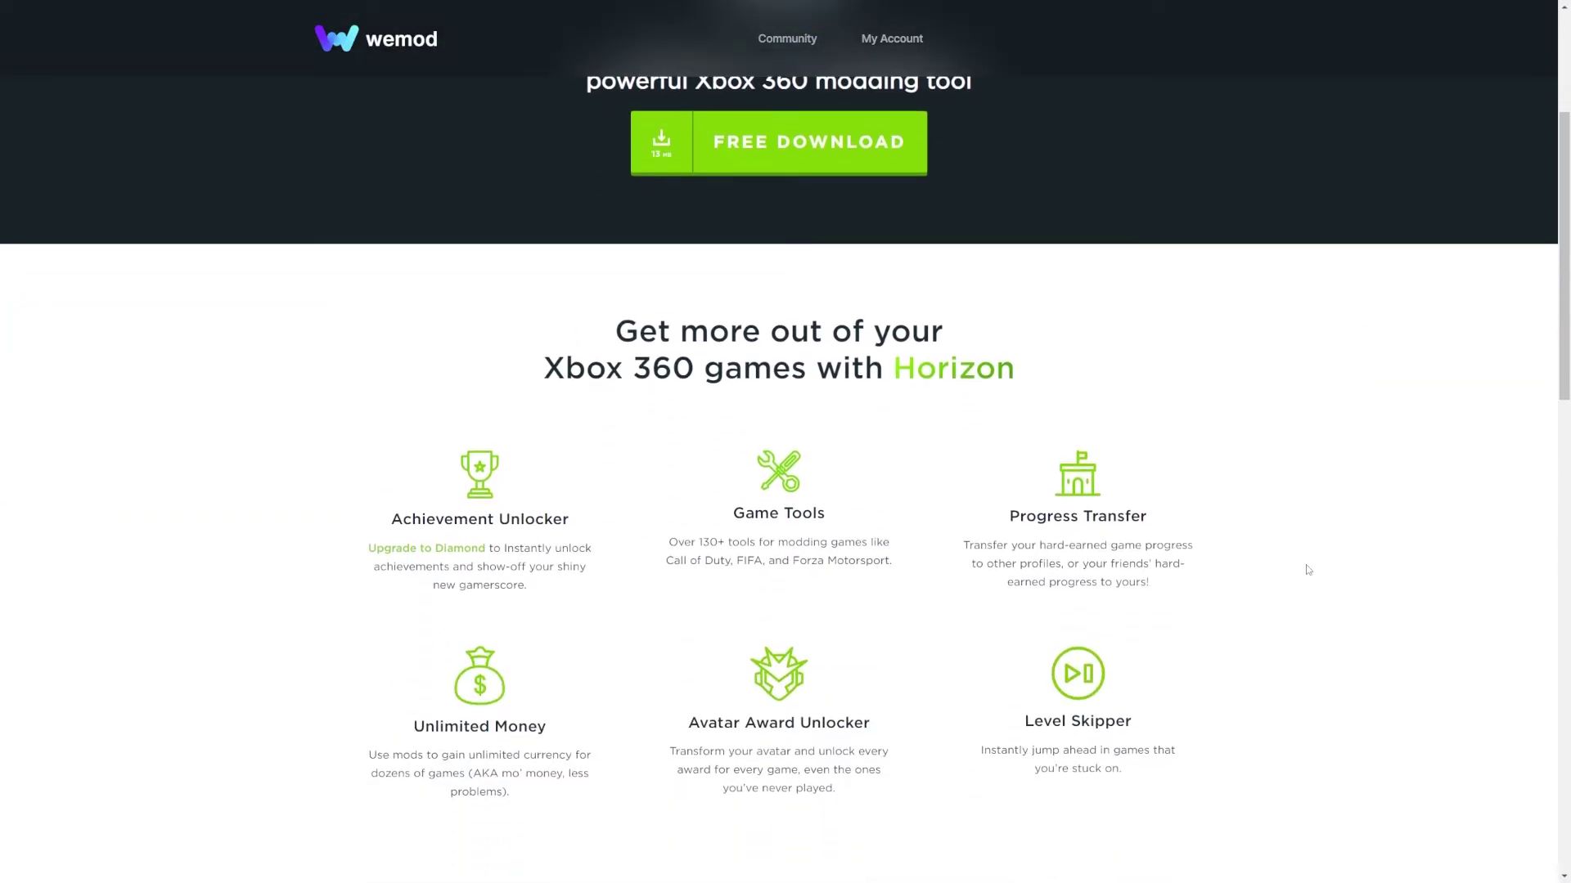
Step: Look through the feature list, download section and product description on WeMod's Horizon page
scroll(1308, 570, "down", 4)
scroll(1308, 570, "down", 3)
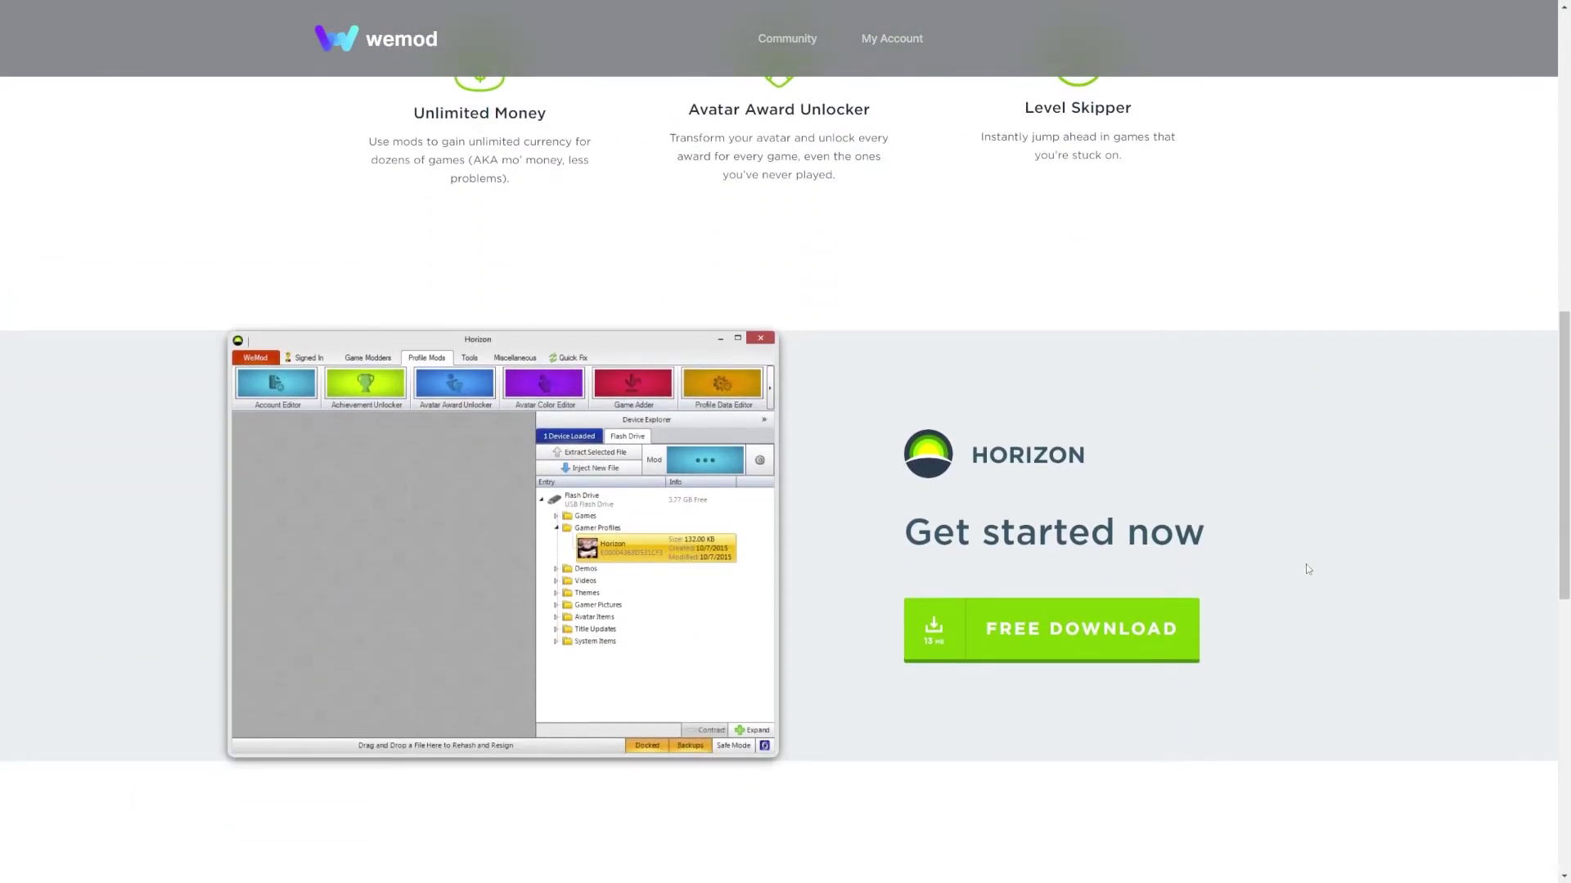
scroll(1308, 569, "down", 7)
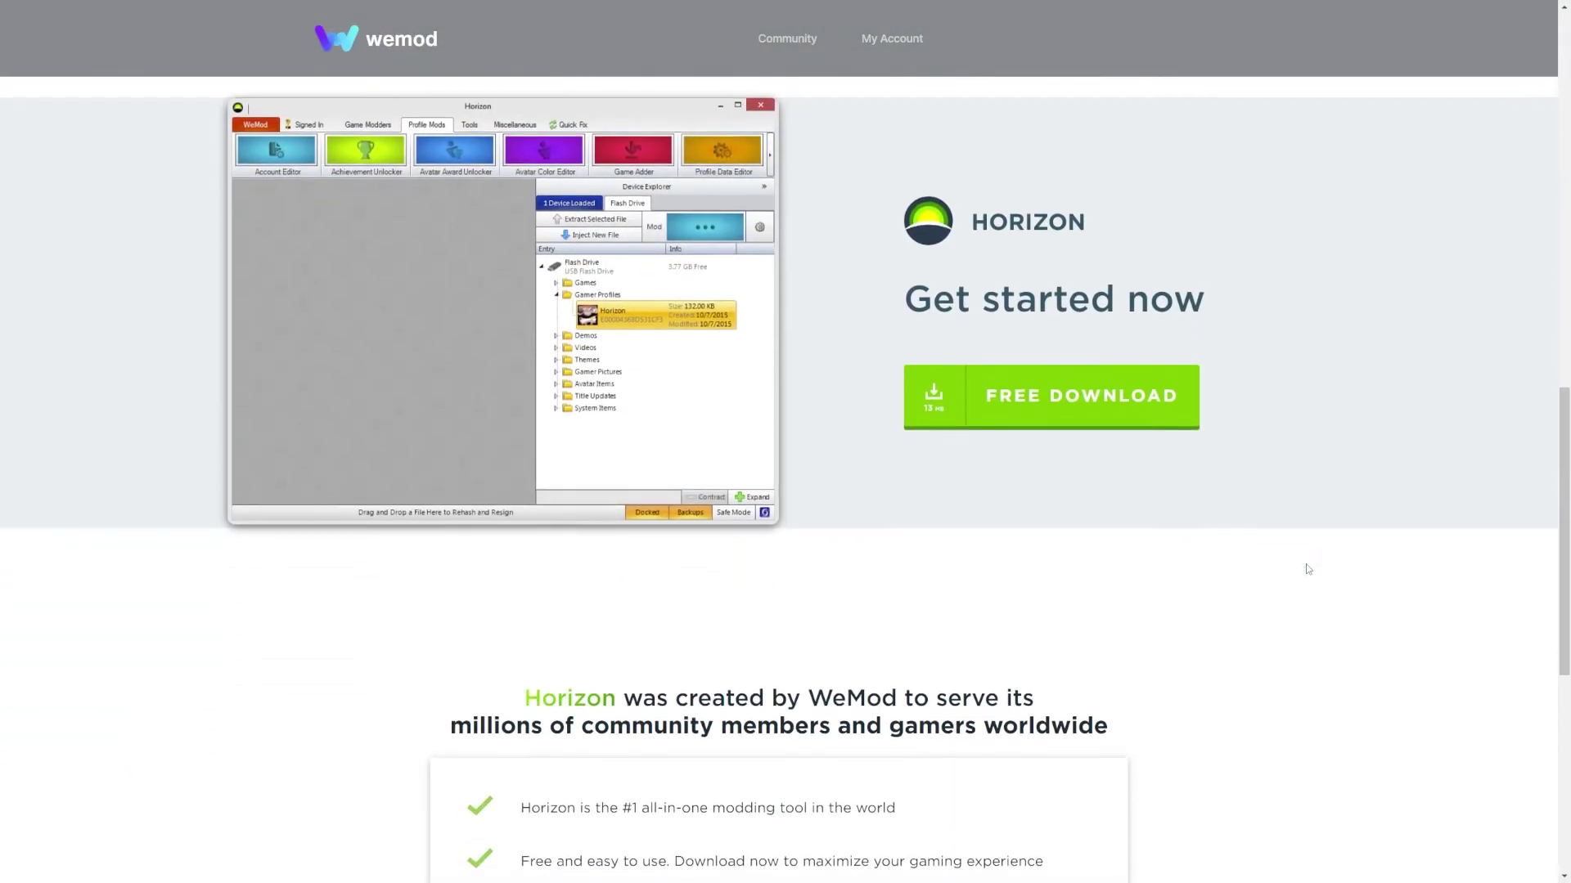
scroll(1308, 569, "down", 2)
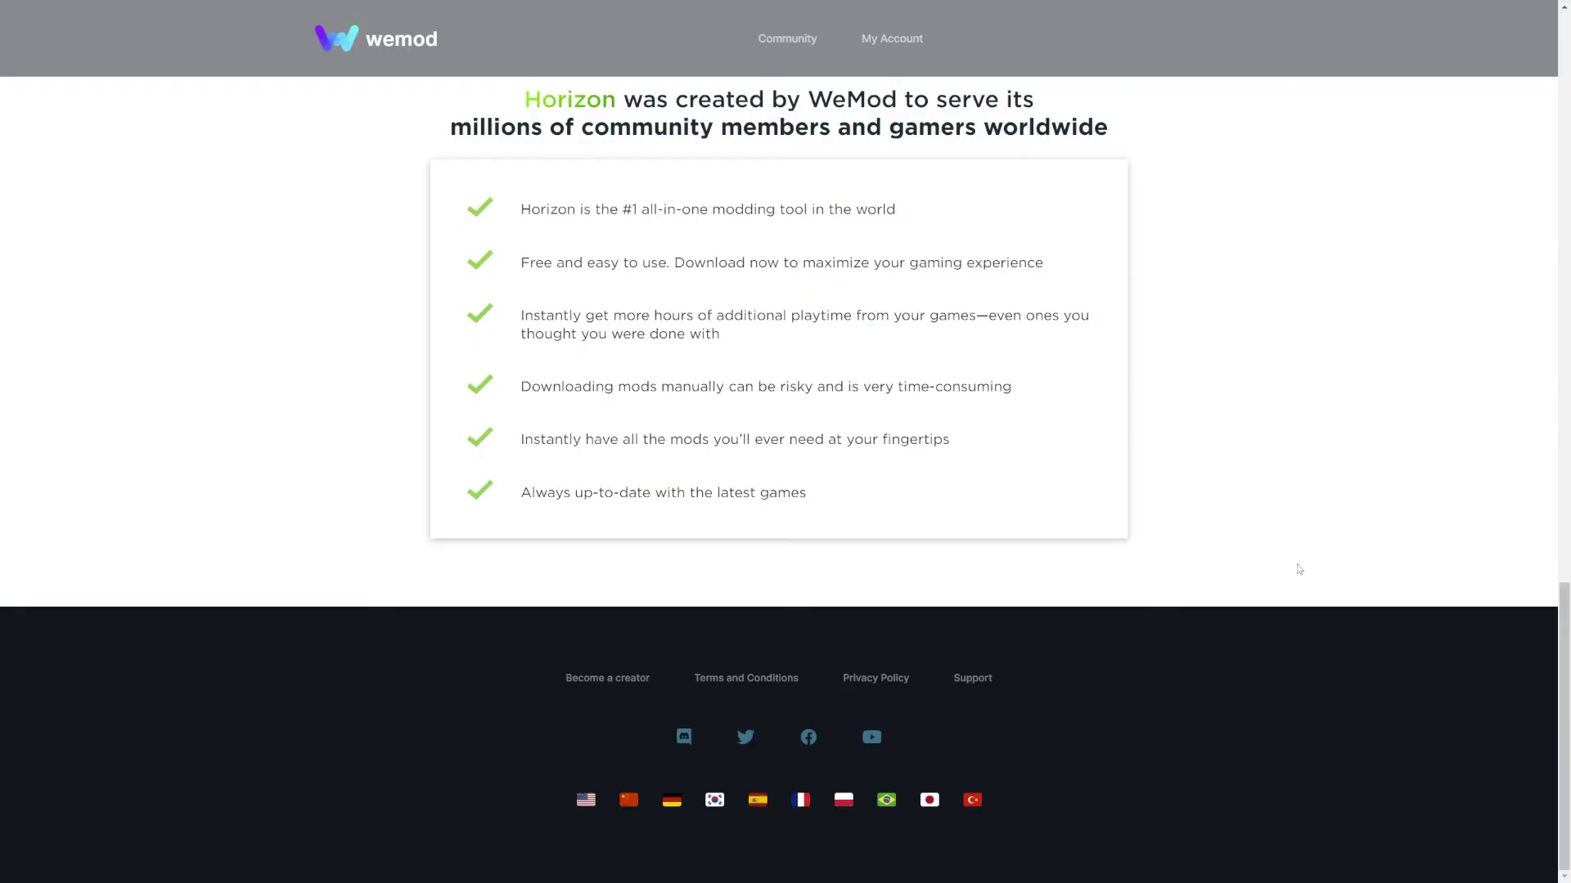
scroll(1299, 569, "up", 10)
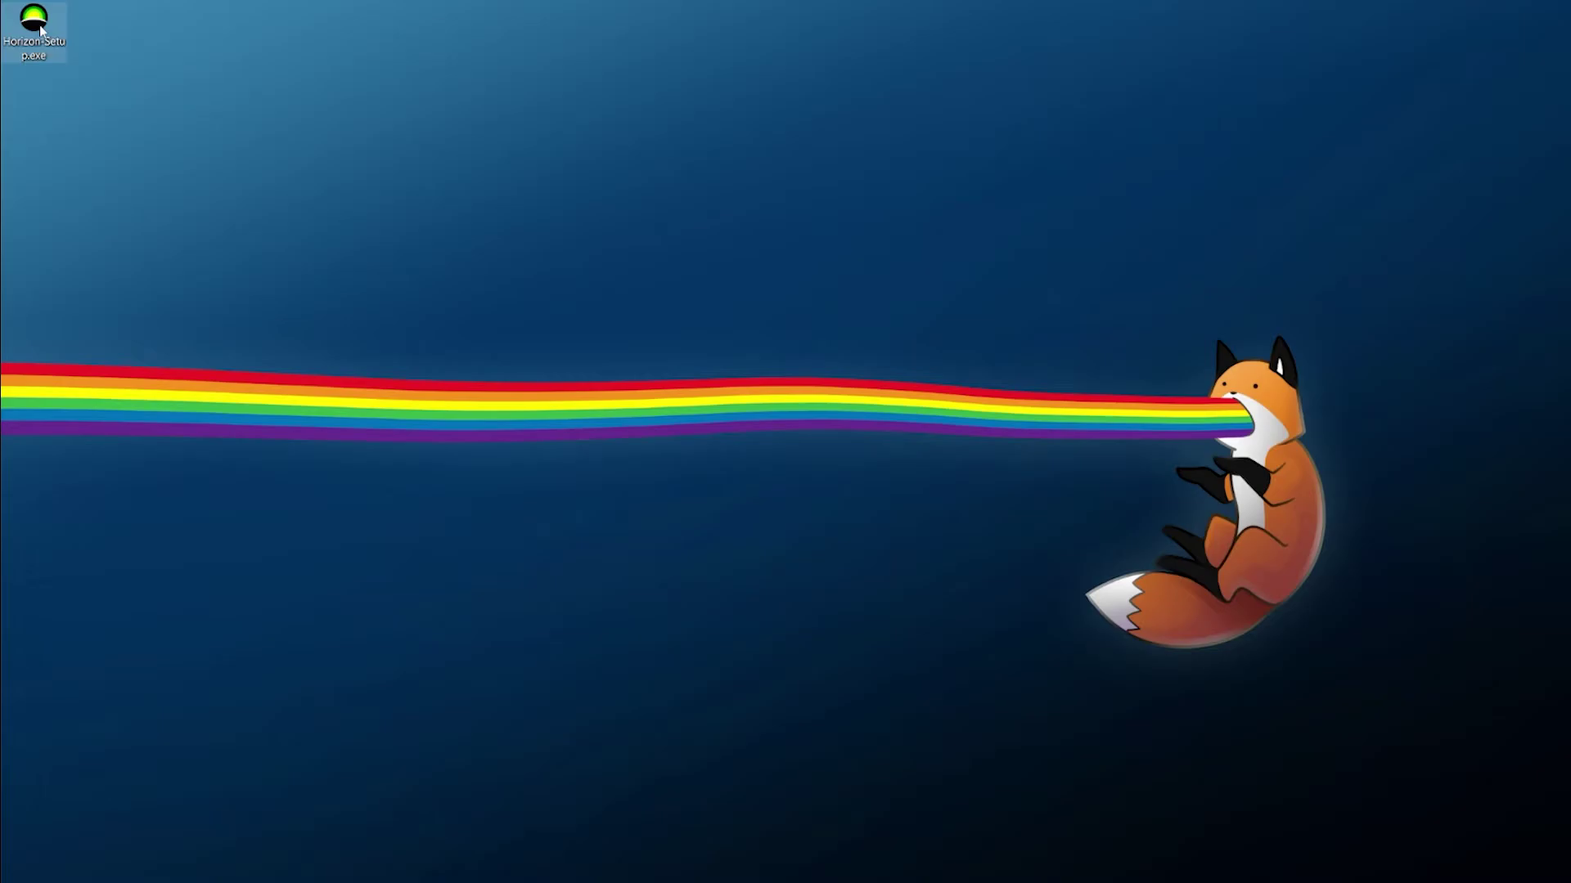
Step: Install Horizon with the Horizon-Setup.exe installer on the desktop and close the finished setup without launching from it
left_click(832, 577)
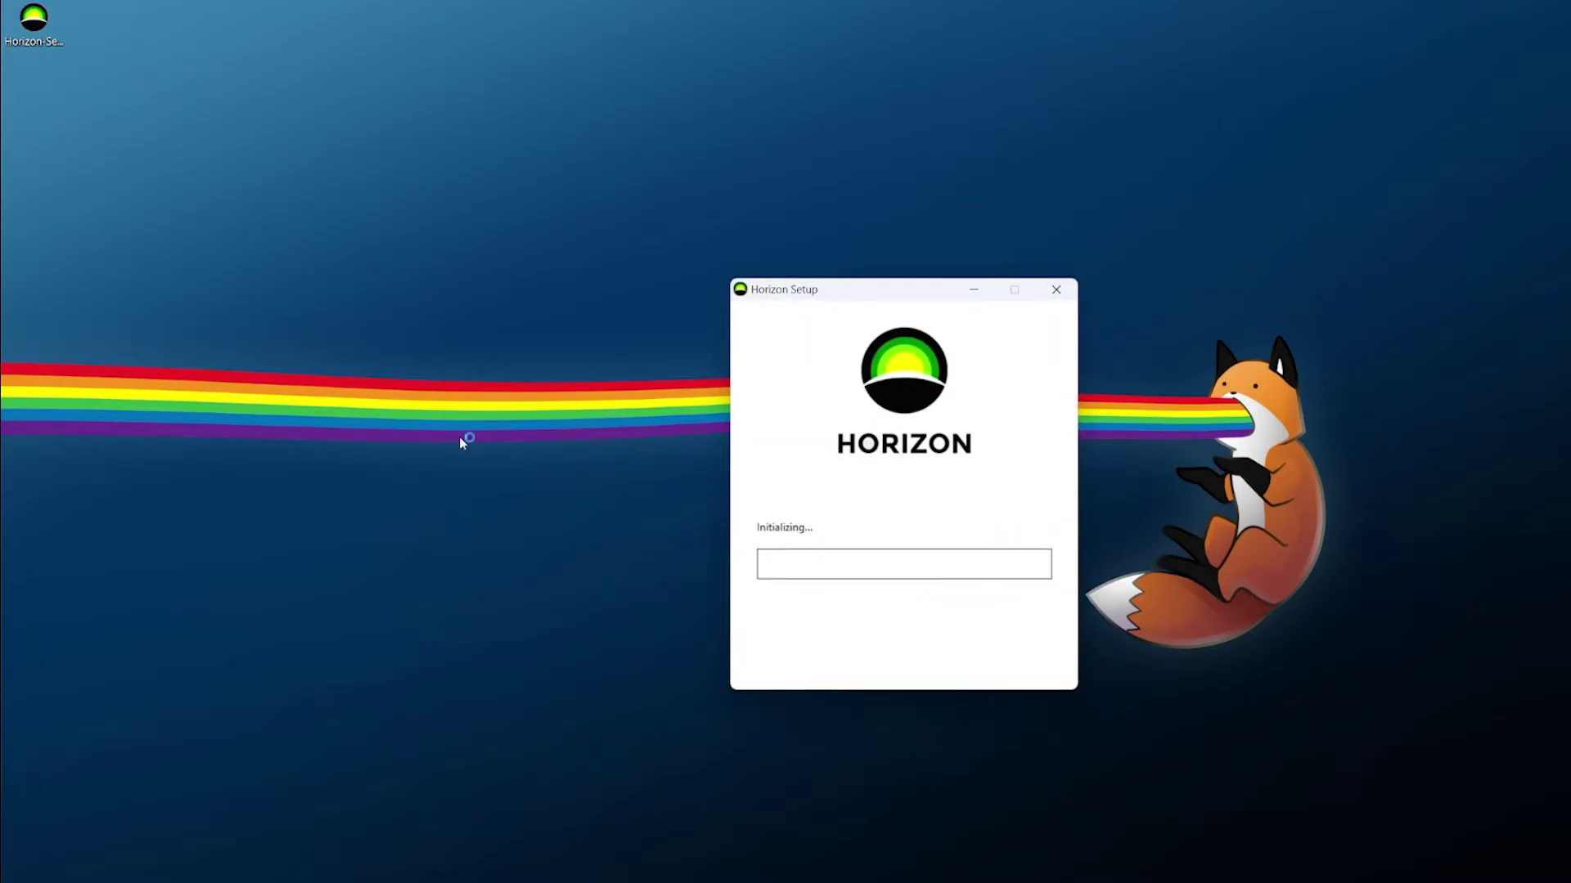
left_click(863, 669)
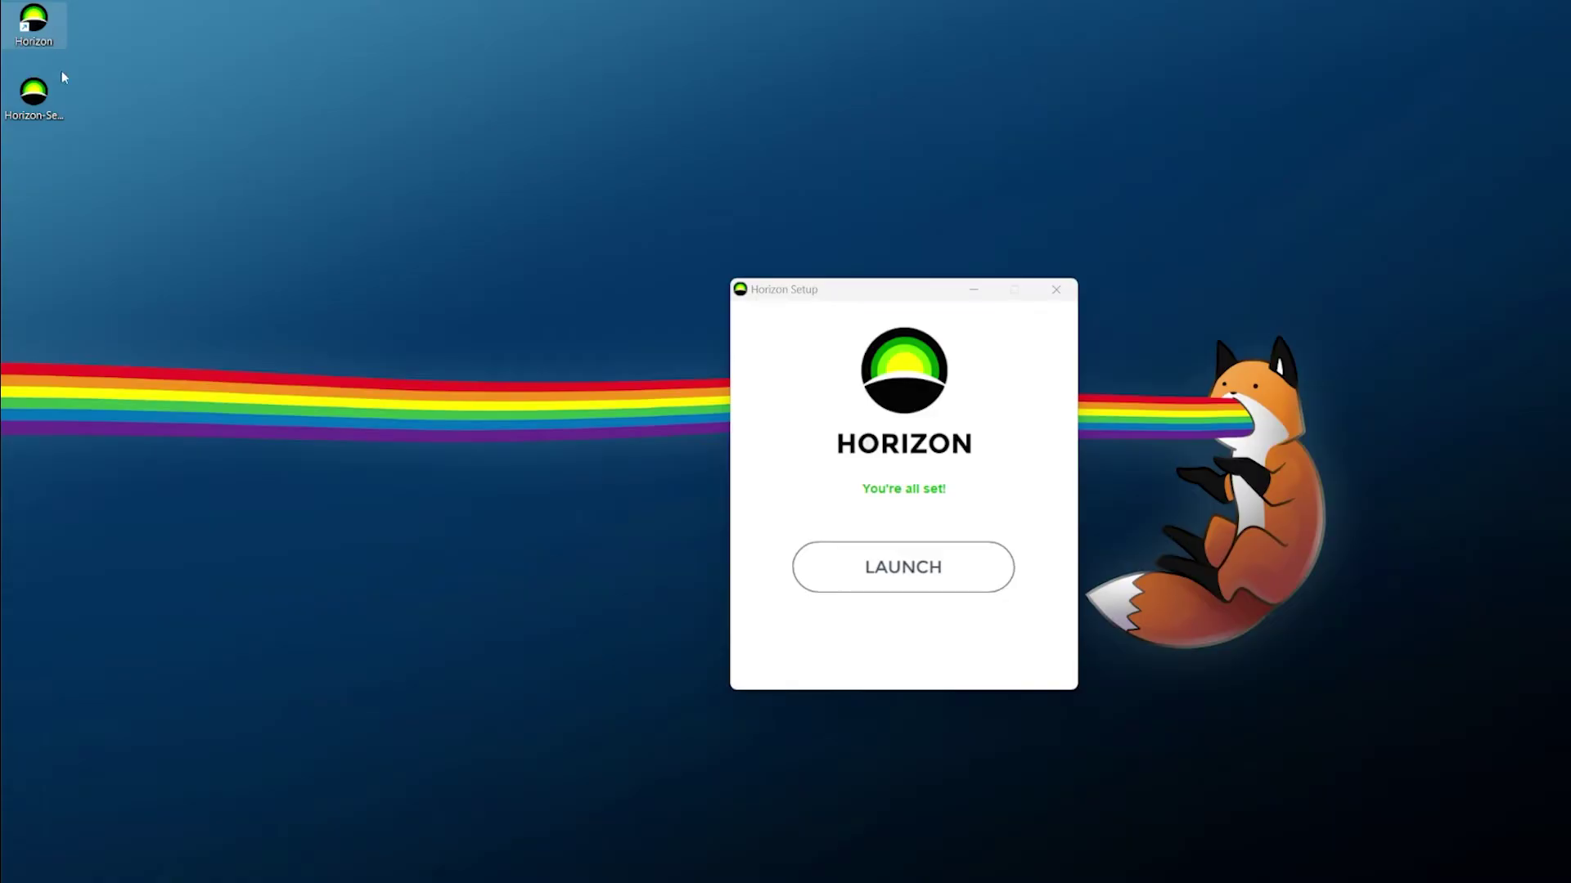
left_click(1056, 289)
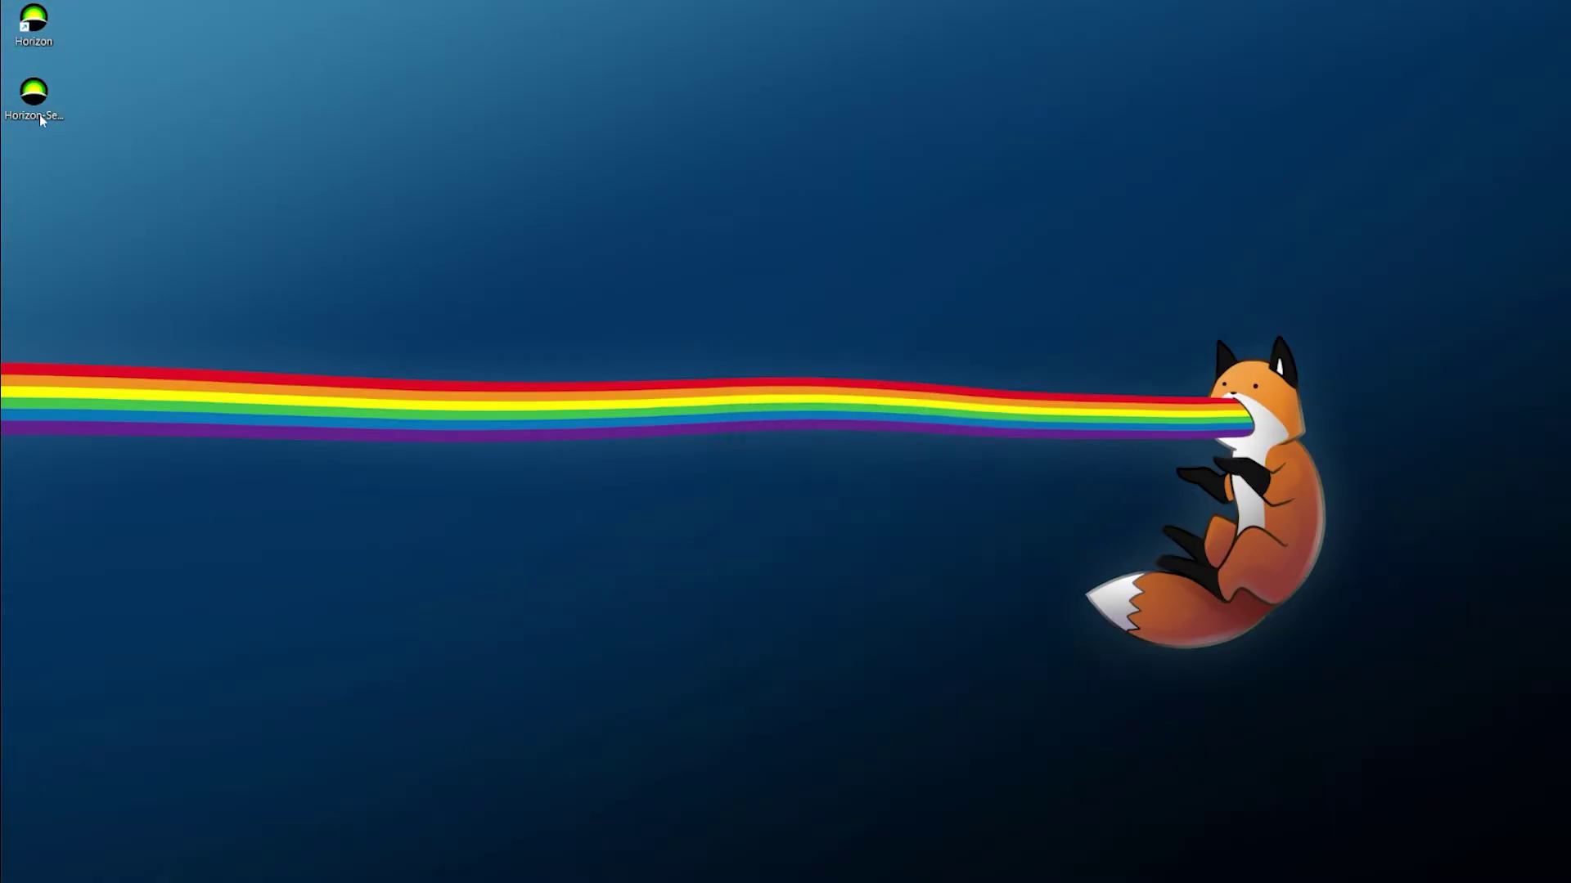
Step: Delete the Horizon setup file from the desktop and launch the installed Horizon program
key("Delete")
double_click(46, 37)
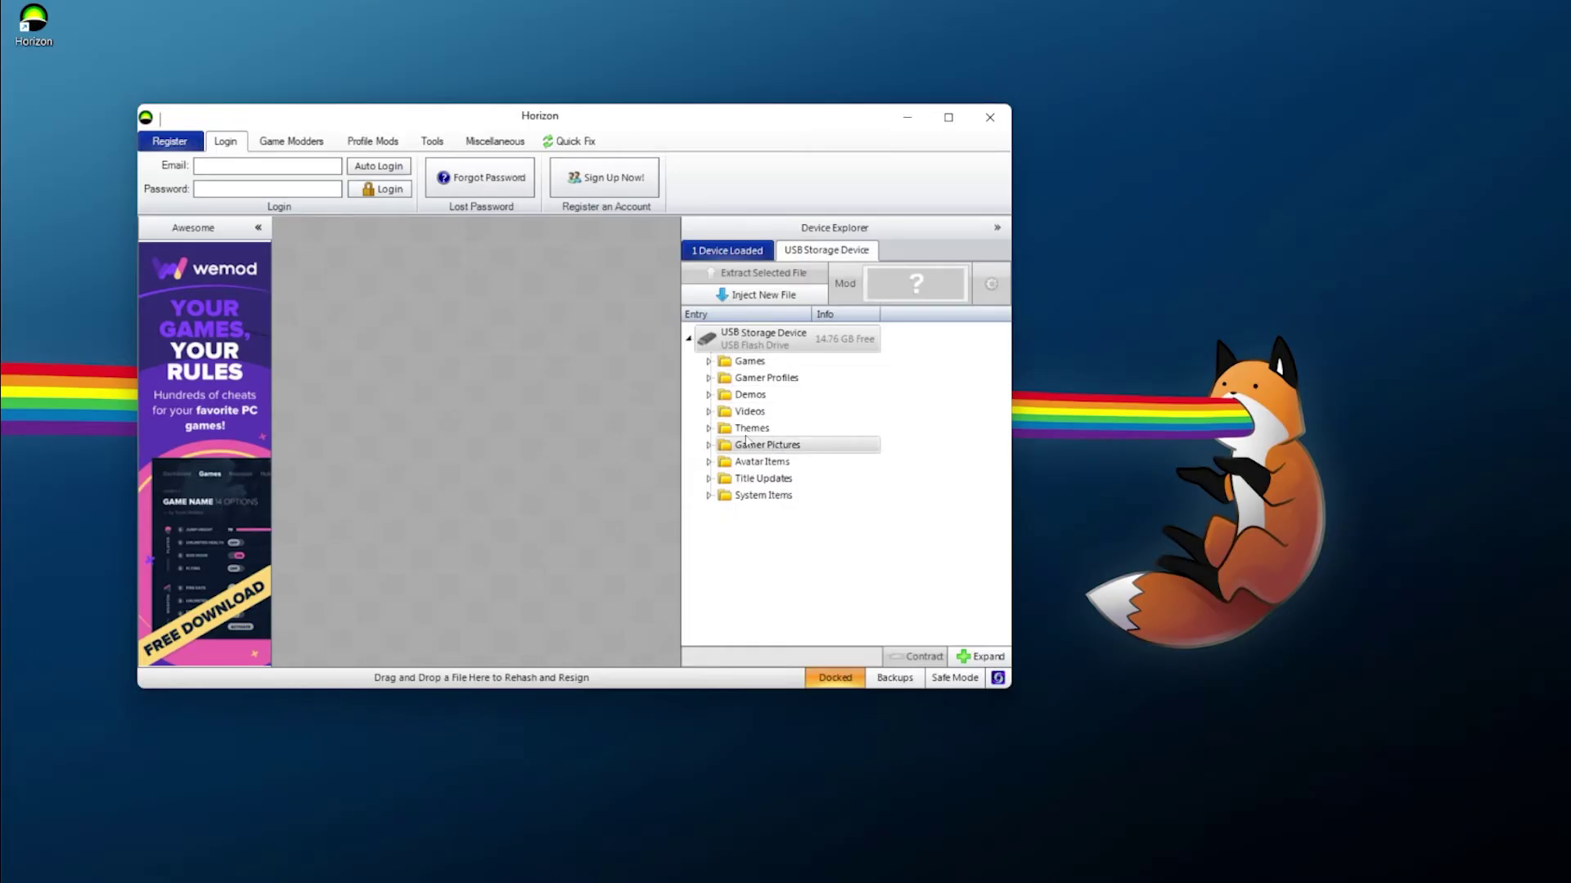
Step: Expand Gamer Profiles, Games and The Darkness on the USB Storage Device, and select The Darkness Settings & Savegames
left_click(709, 380)
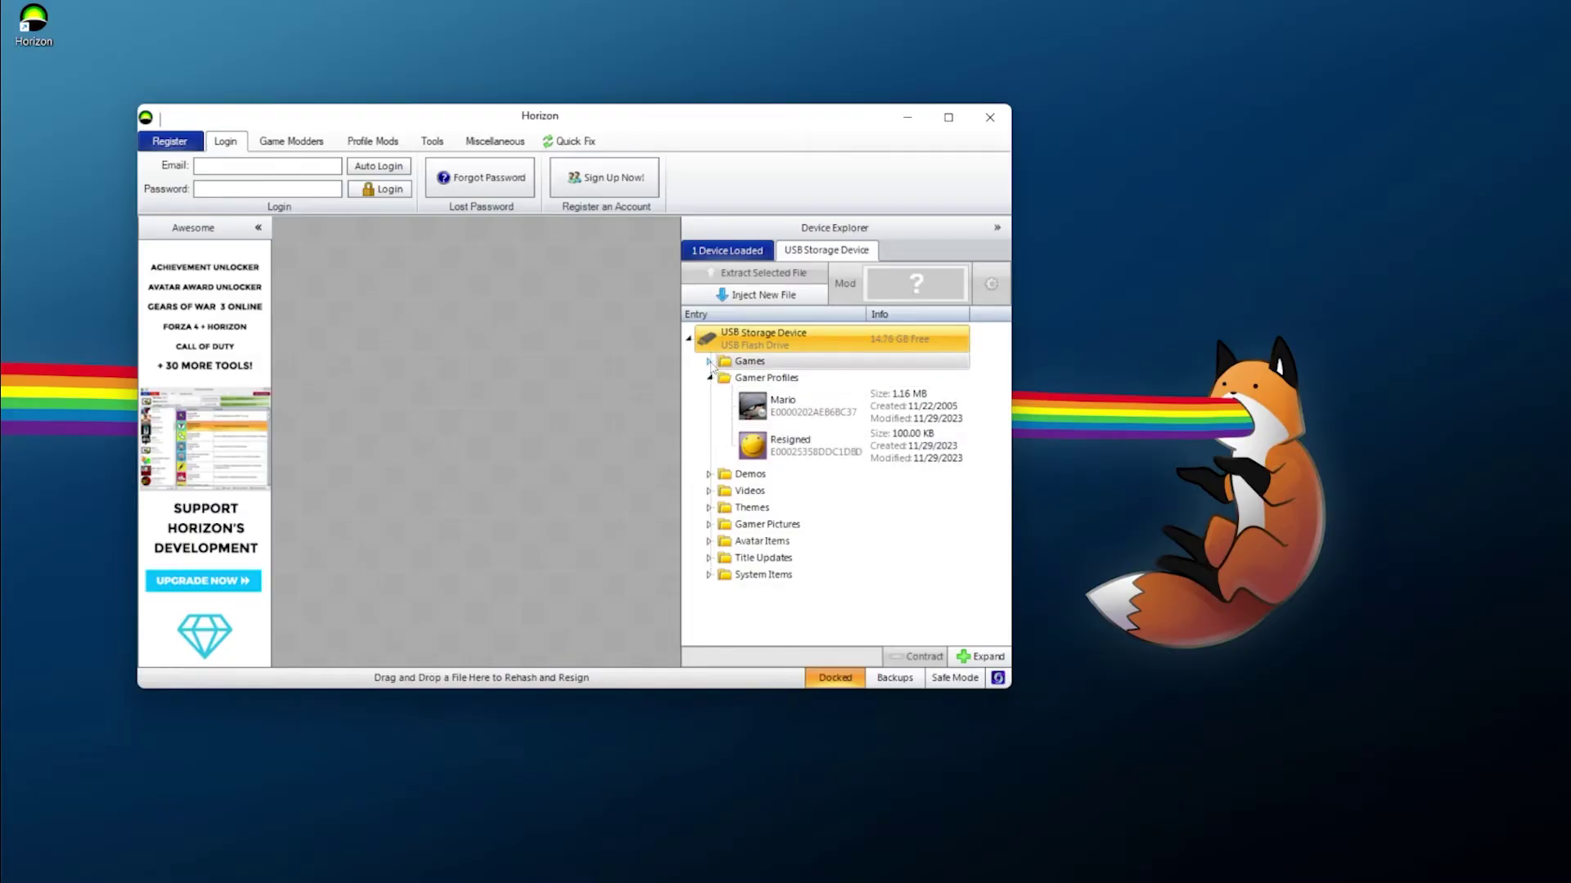
left_click(709, 363)
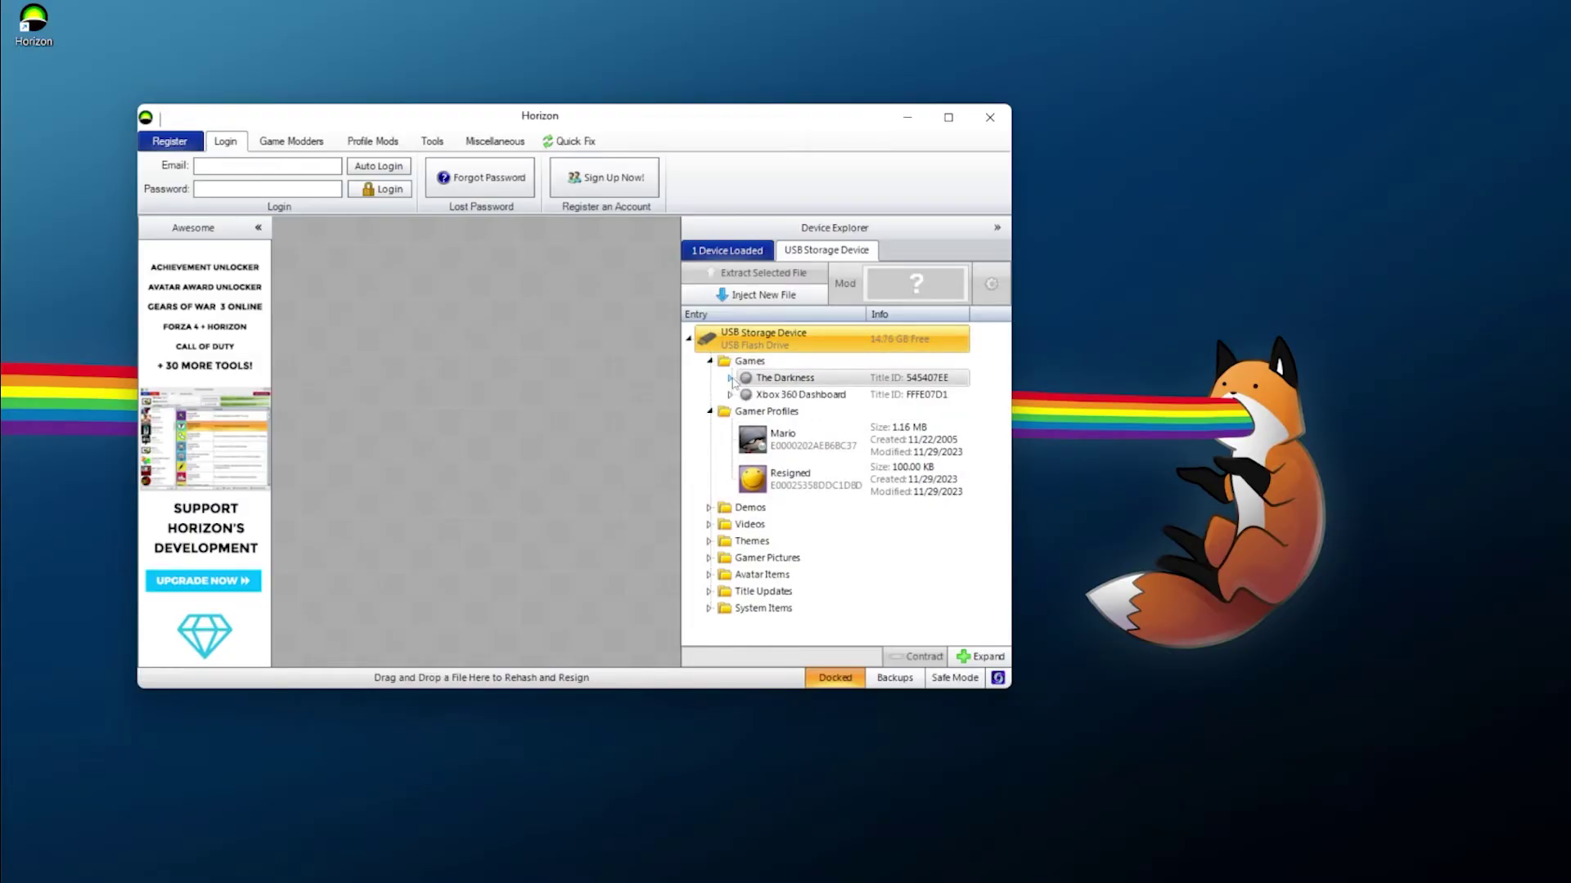
left_click(731, 378)
left_click(747, 406)
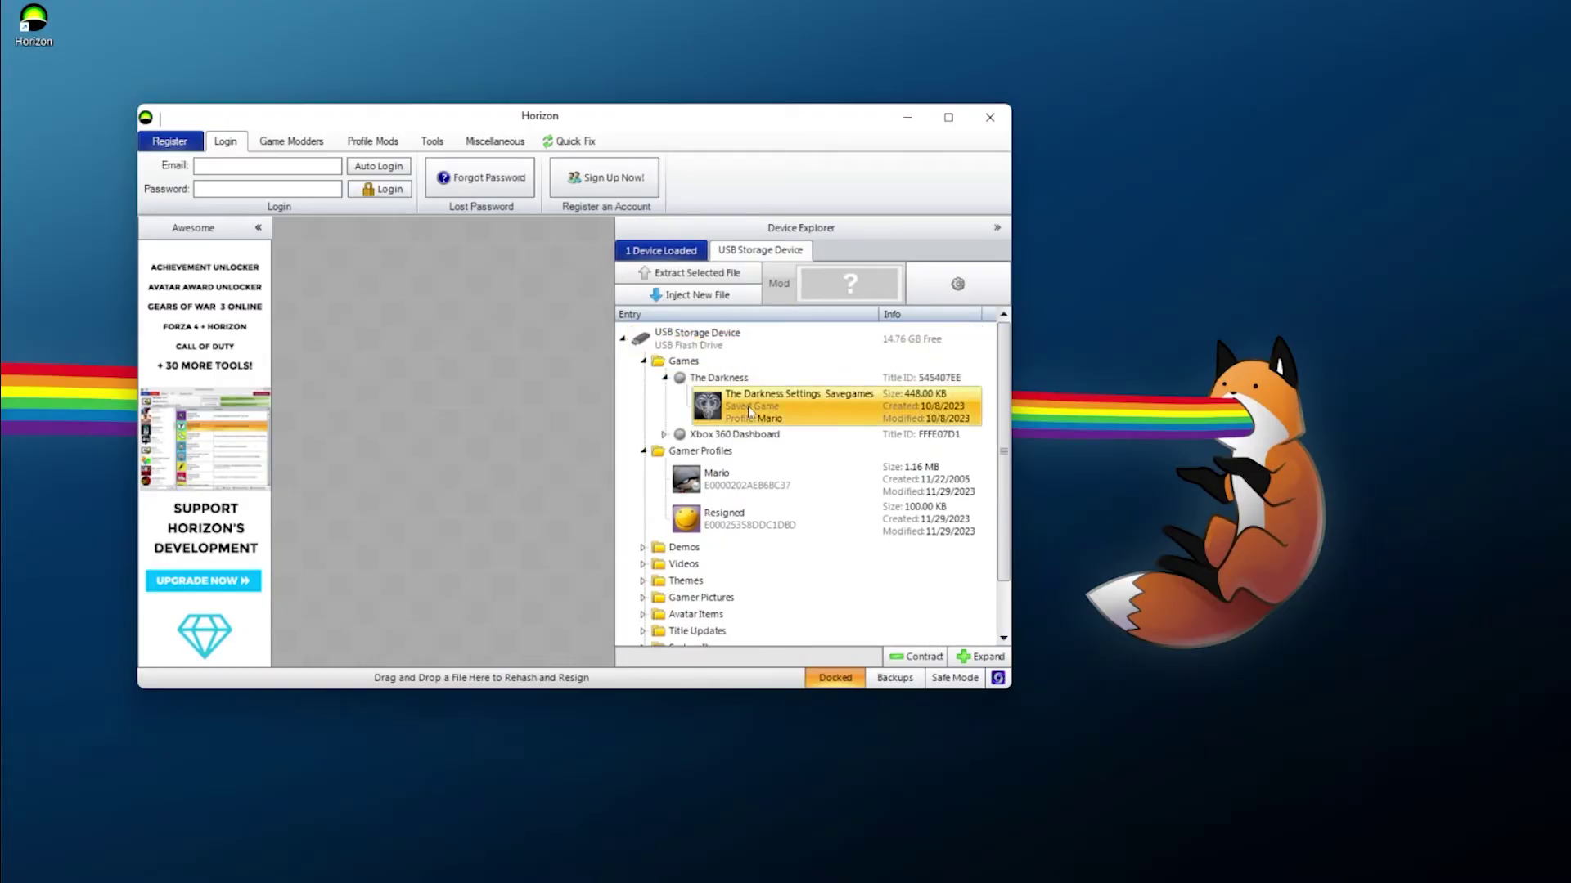
Step: Extract The Darkness saved game into the desktop's Darkness folder under the file name DEFAULT
right_click(798, 409)
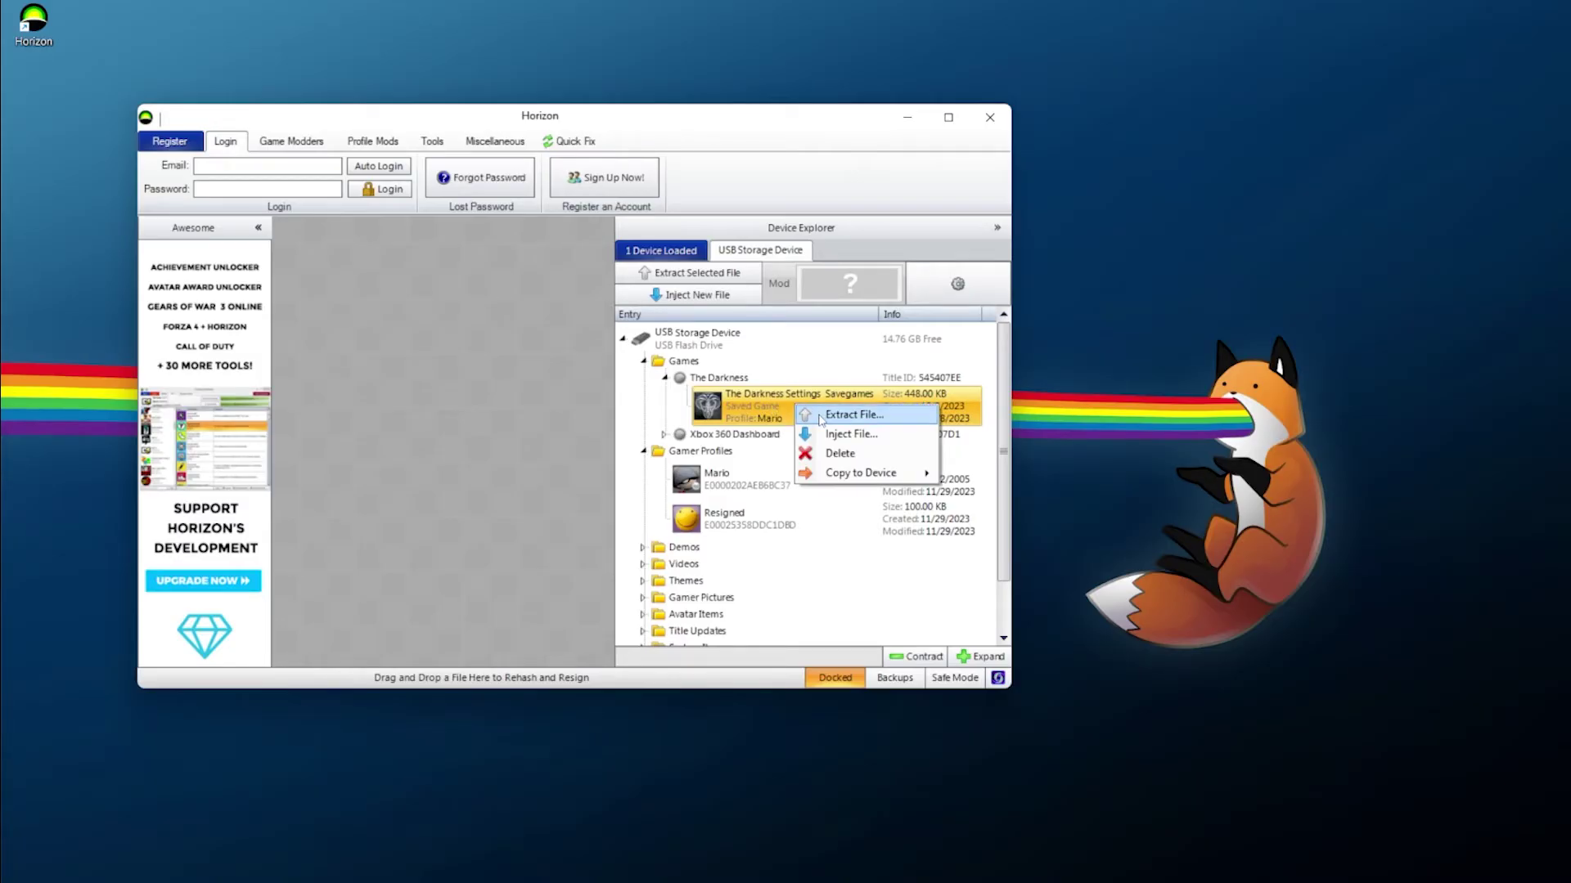
left_click(821, 417)
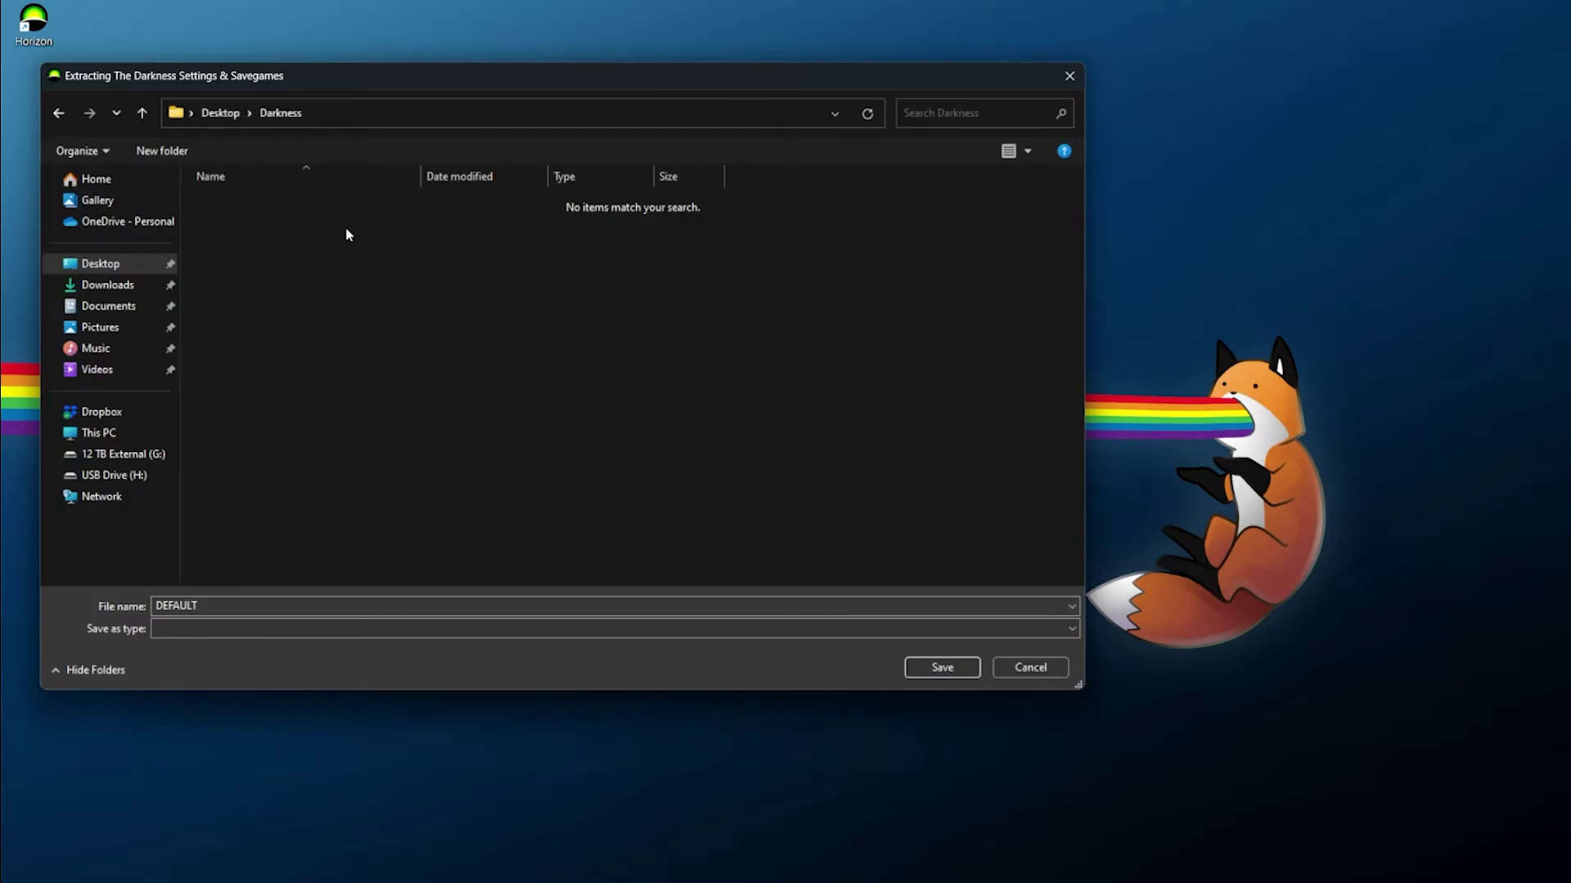
left_click(943, 676)
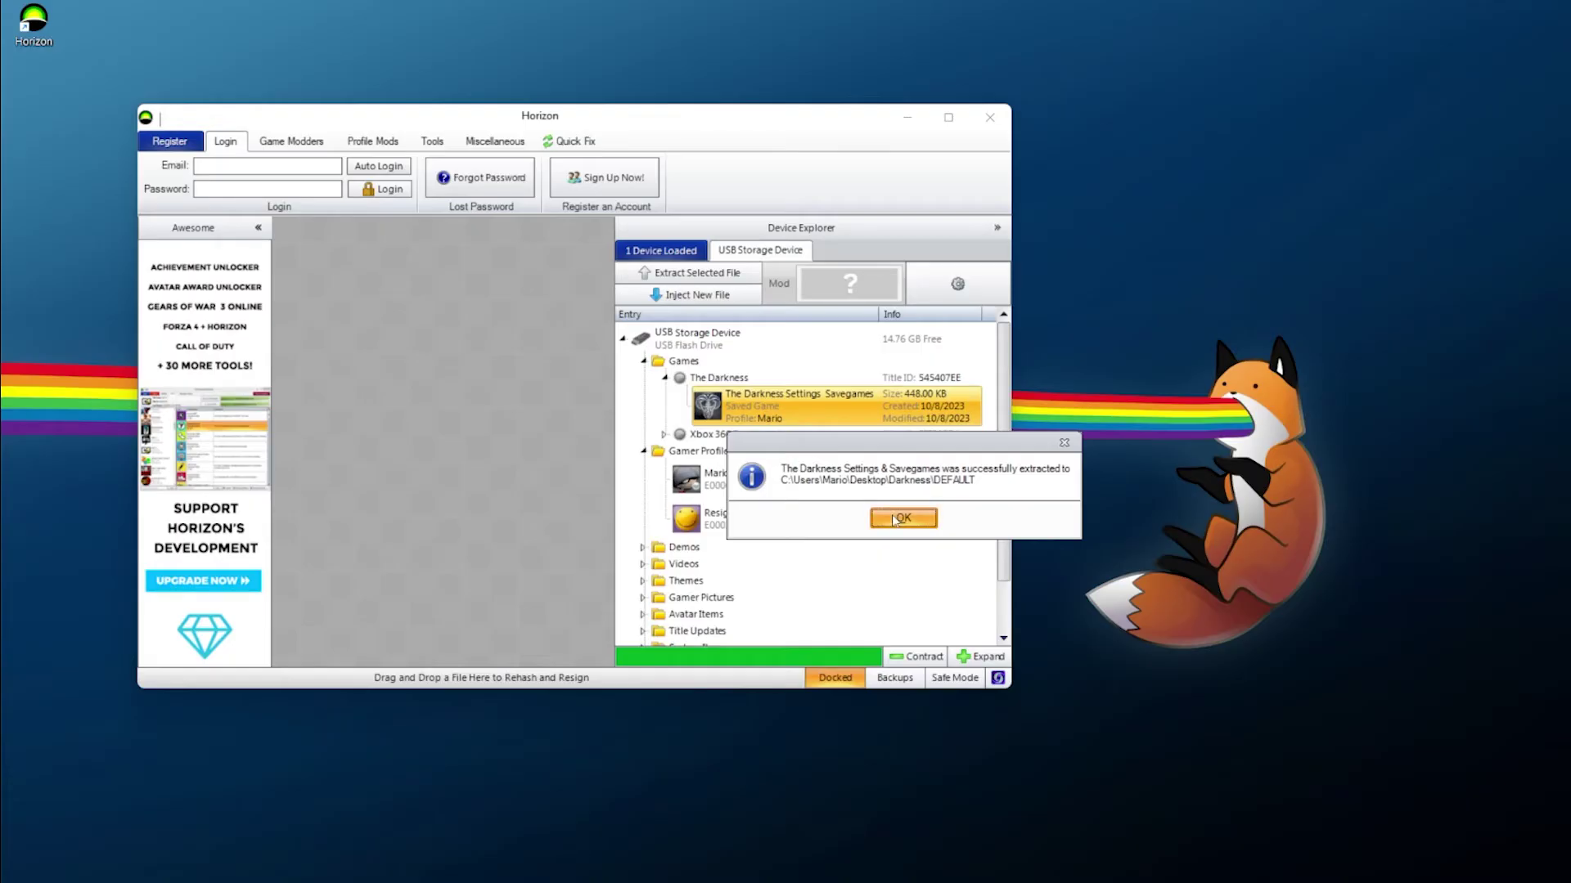
left_click(900, 518)
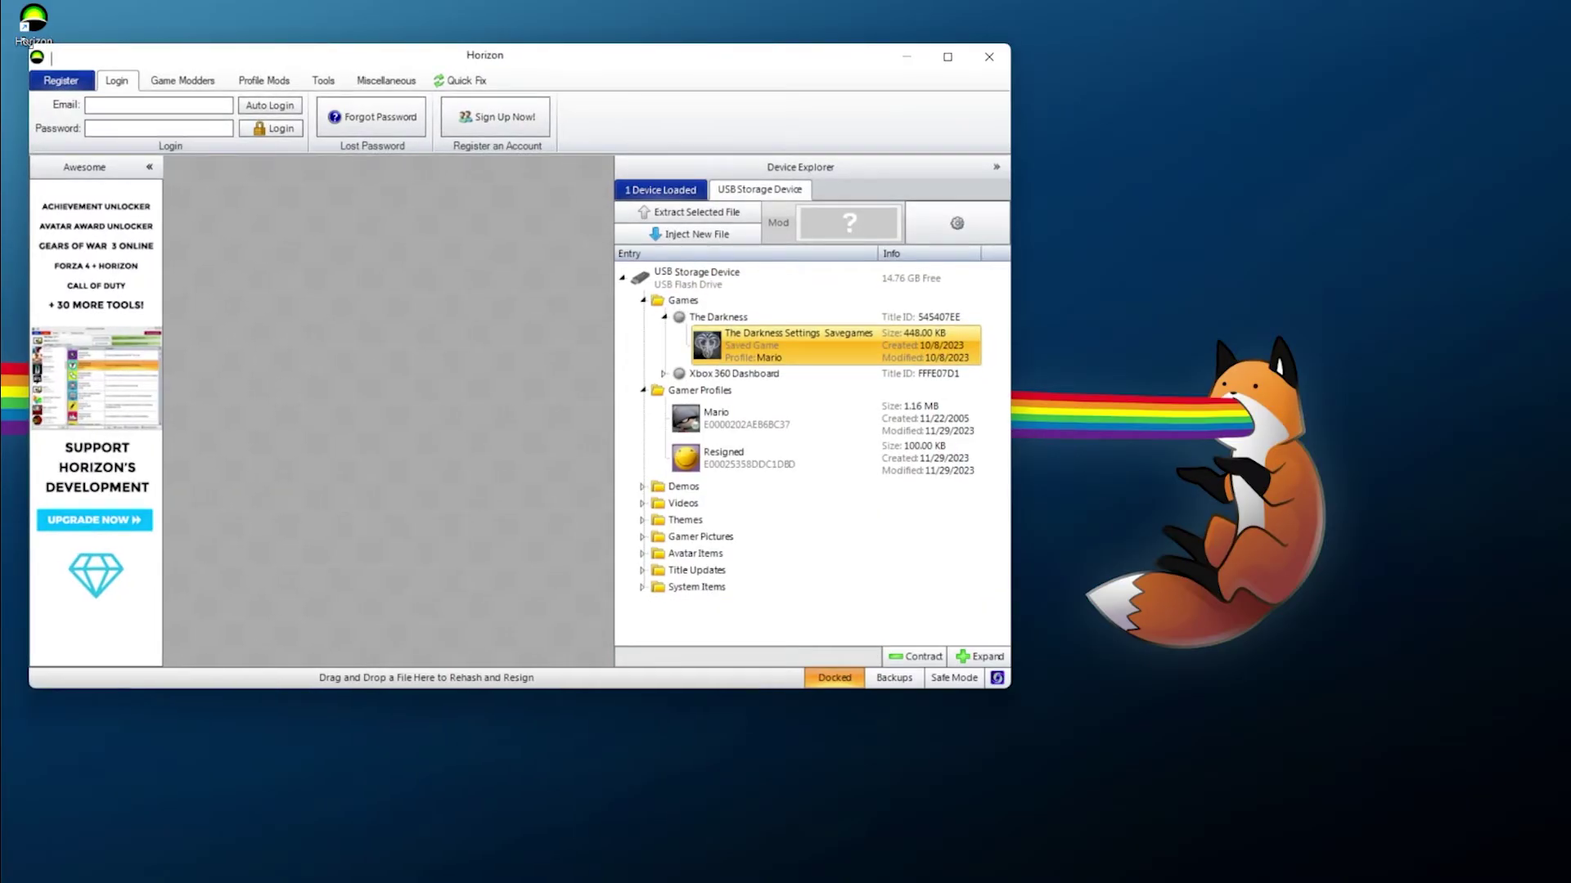
Step: Widen the Horizon window and open the Resigned gamer profile from the USB device as a package in the workspace
left_click_drag(1012, 688, 1070, 668)
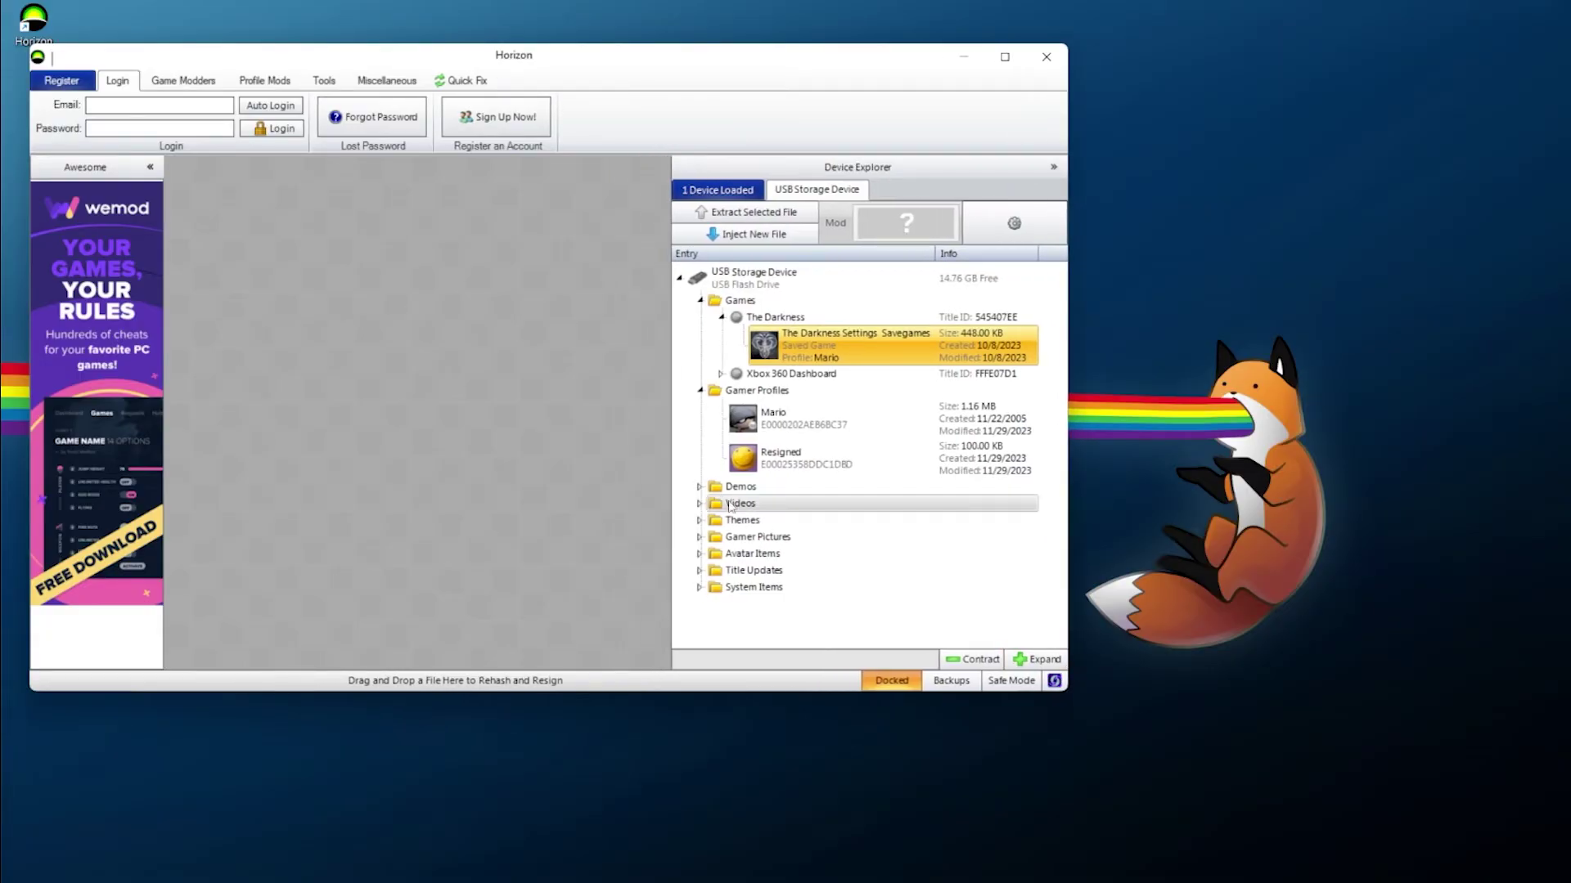
left_click(784, 458)
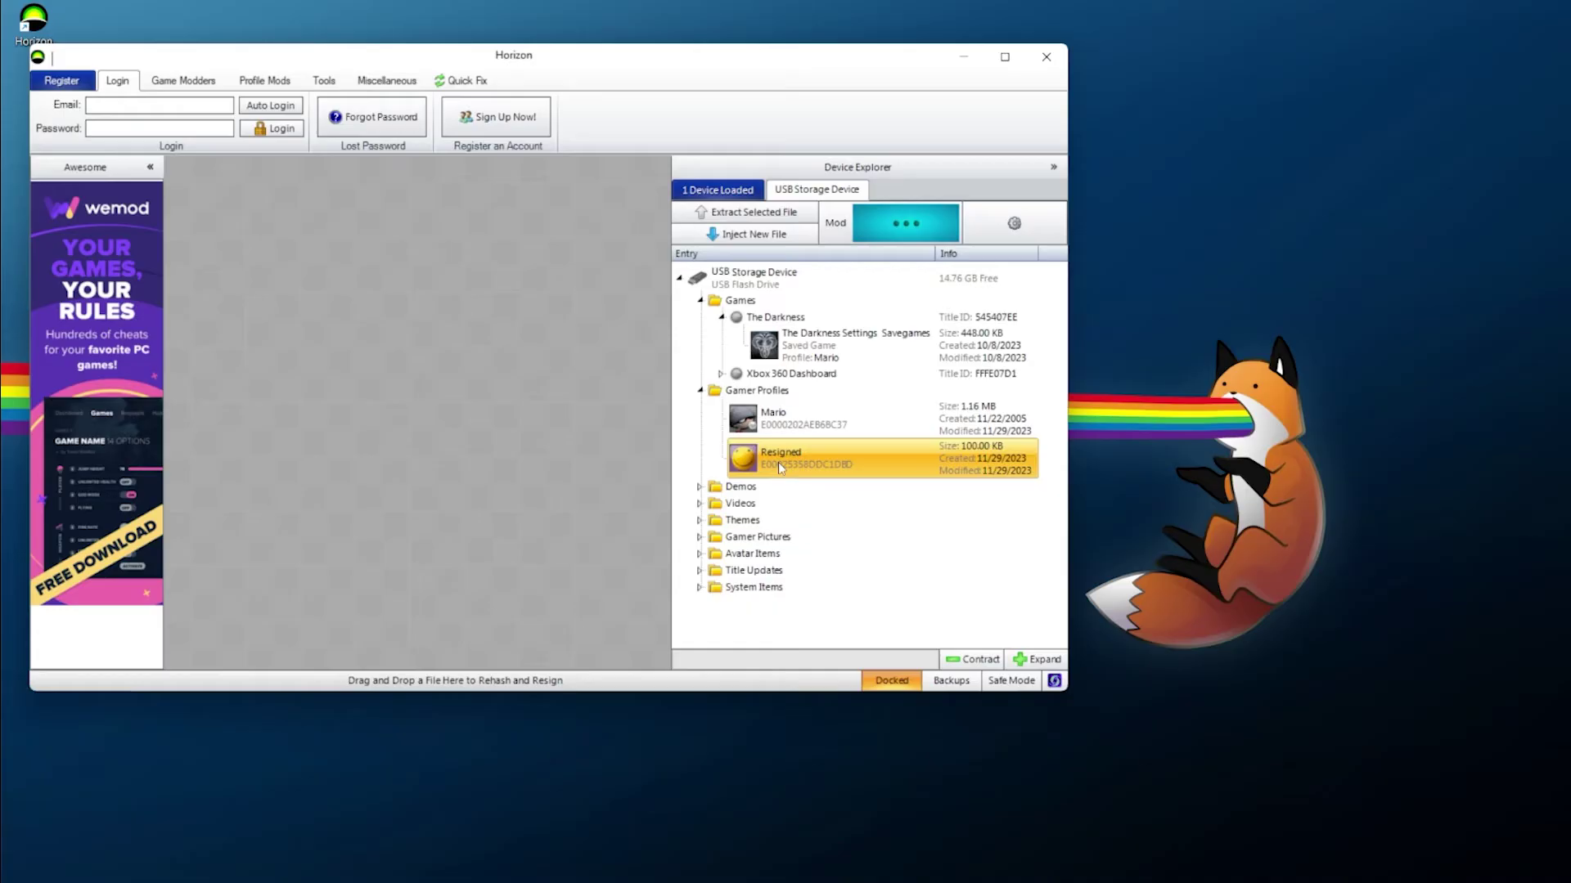
left_click(784, 348)
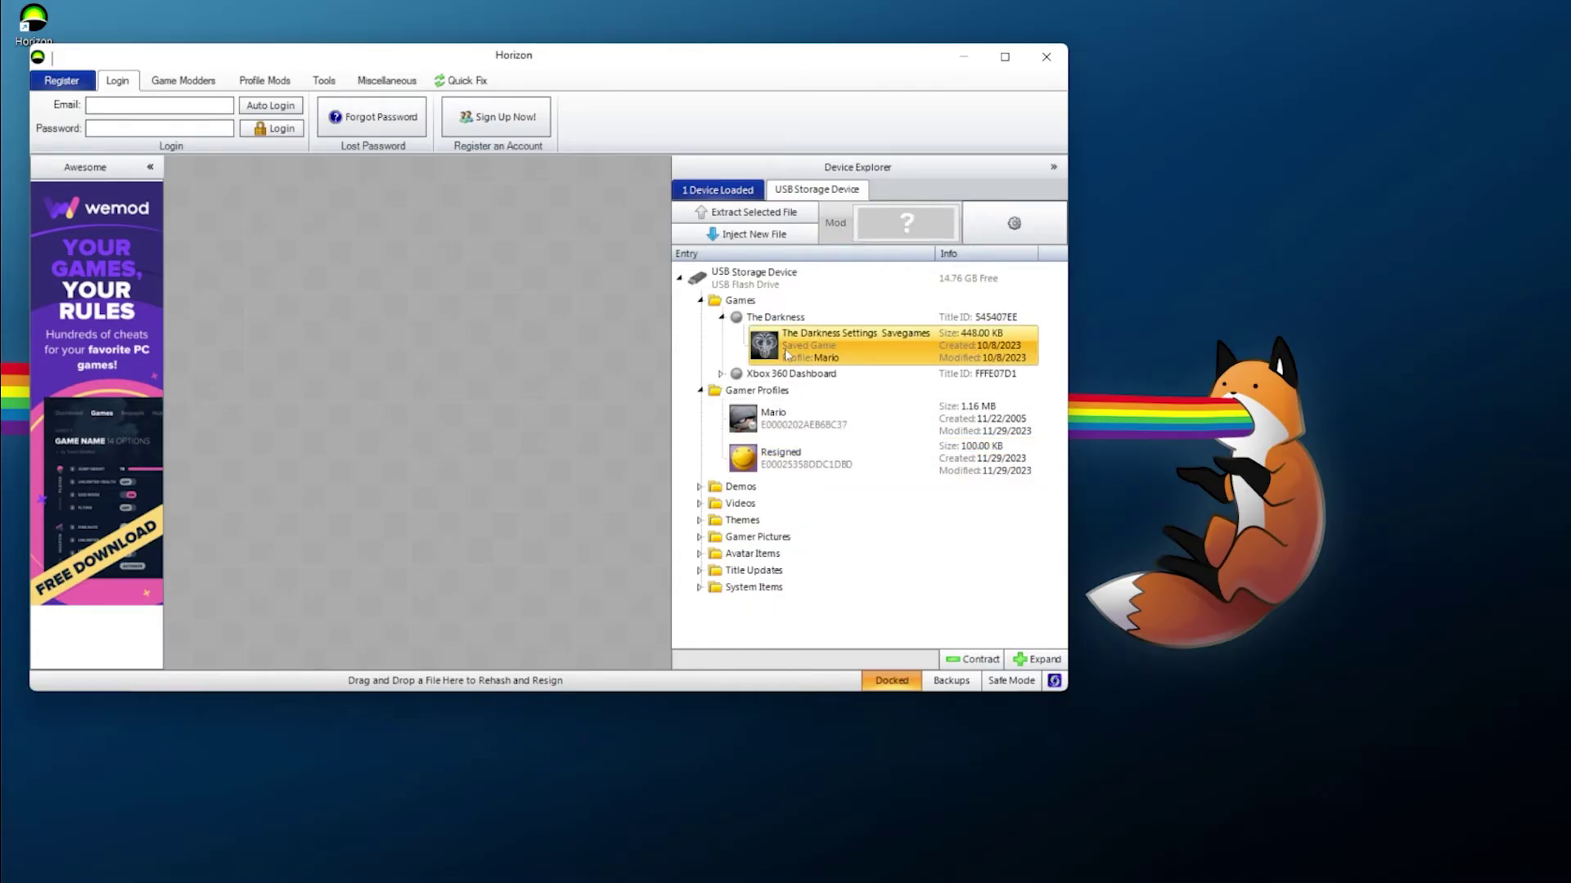
left_click(782, 418)
left_click(784, 452)
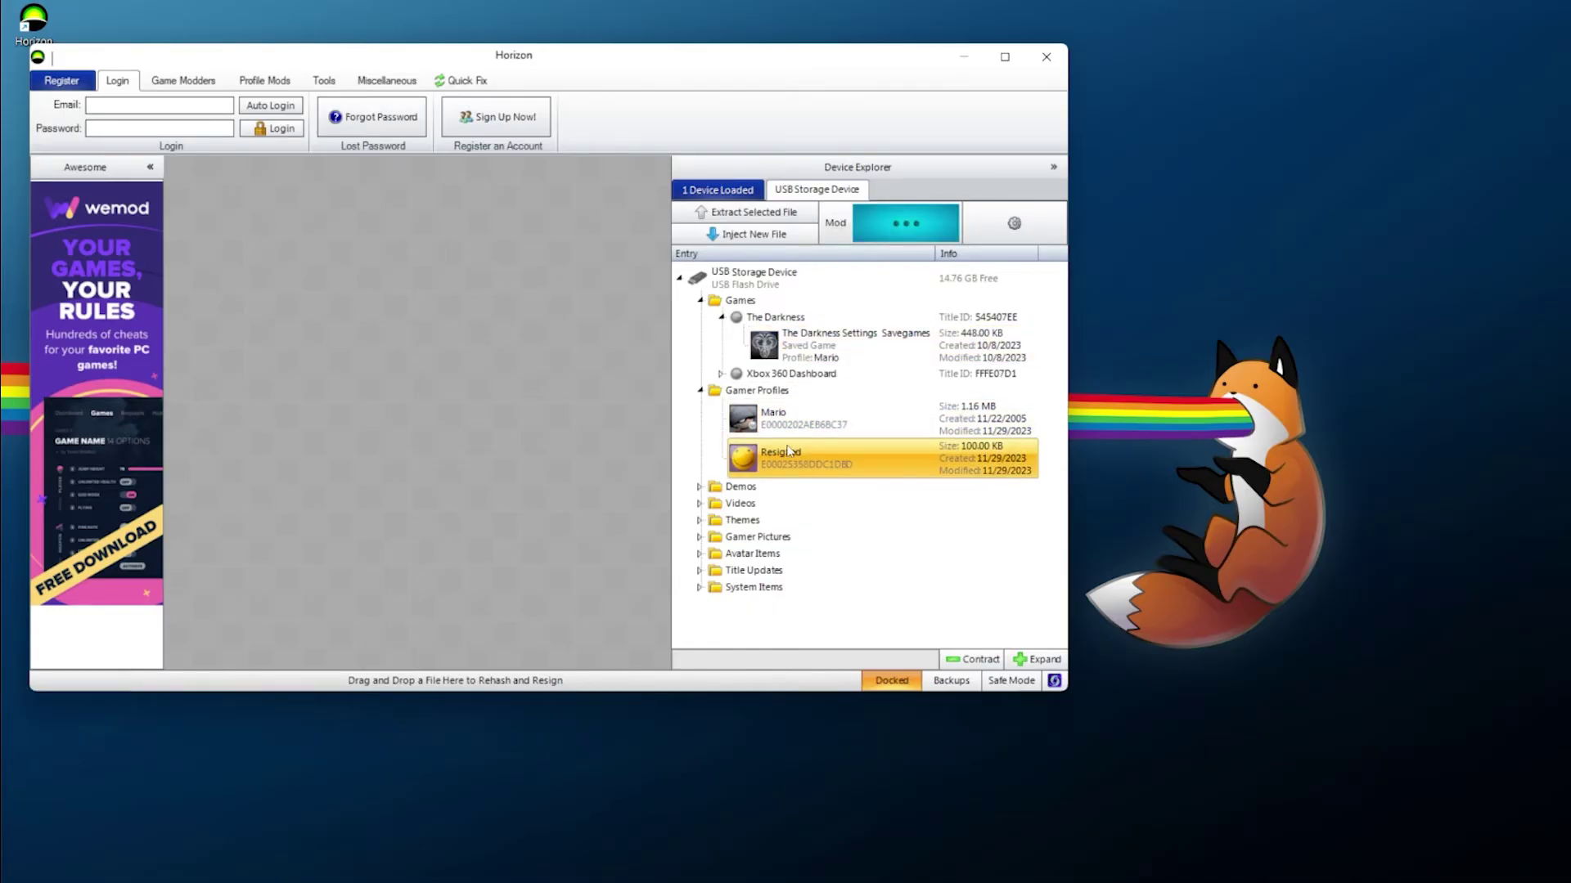
left_click_drag(815, 464, 211, 213)
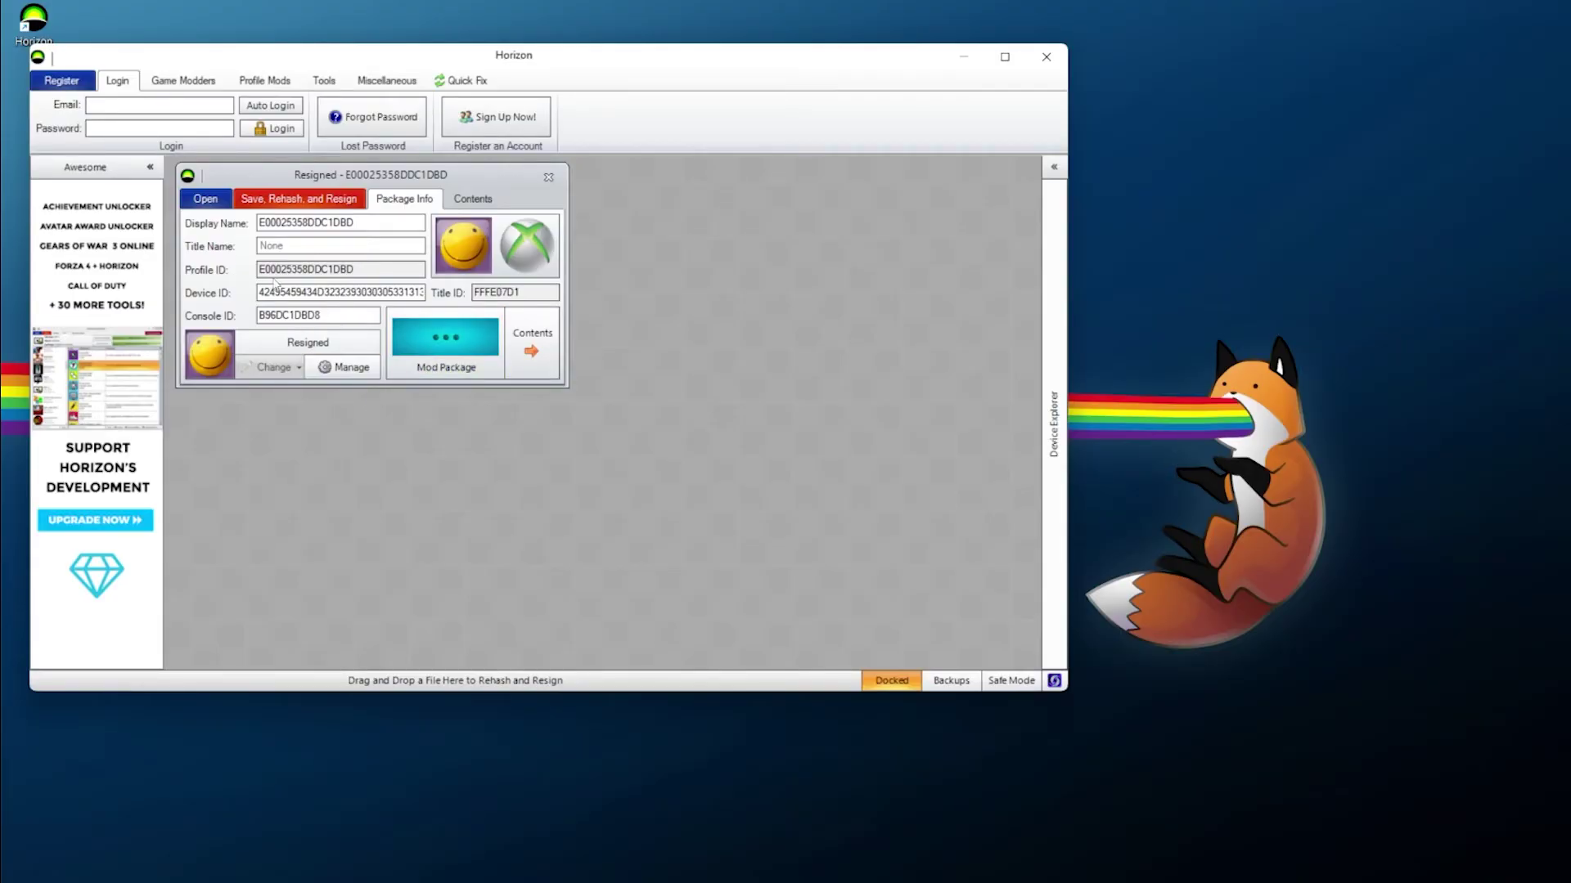
Step: Switch to File Explorer's Darkness folder and open the extracted DEFAULT file in Horizon beside the Resigned profile package
key("alt+Tab")
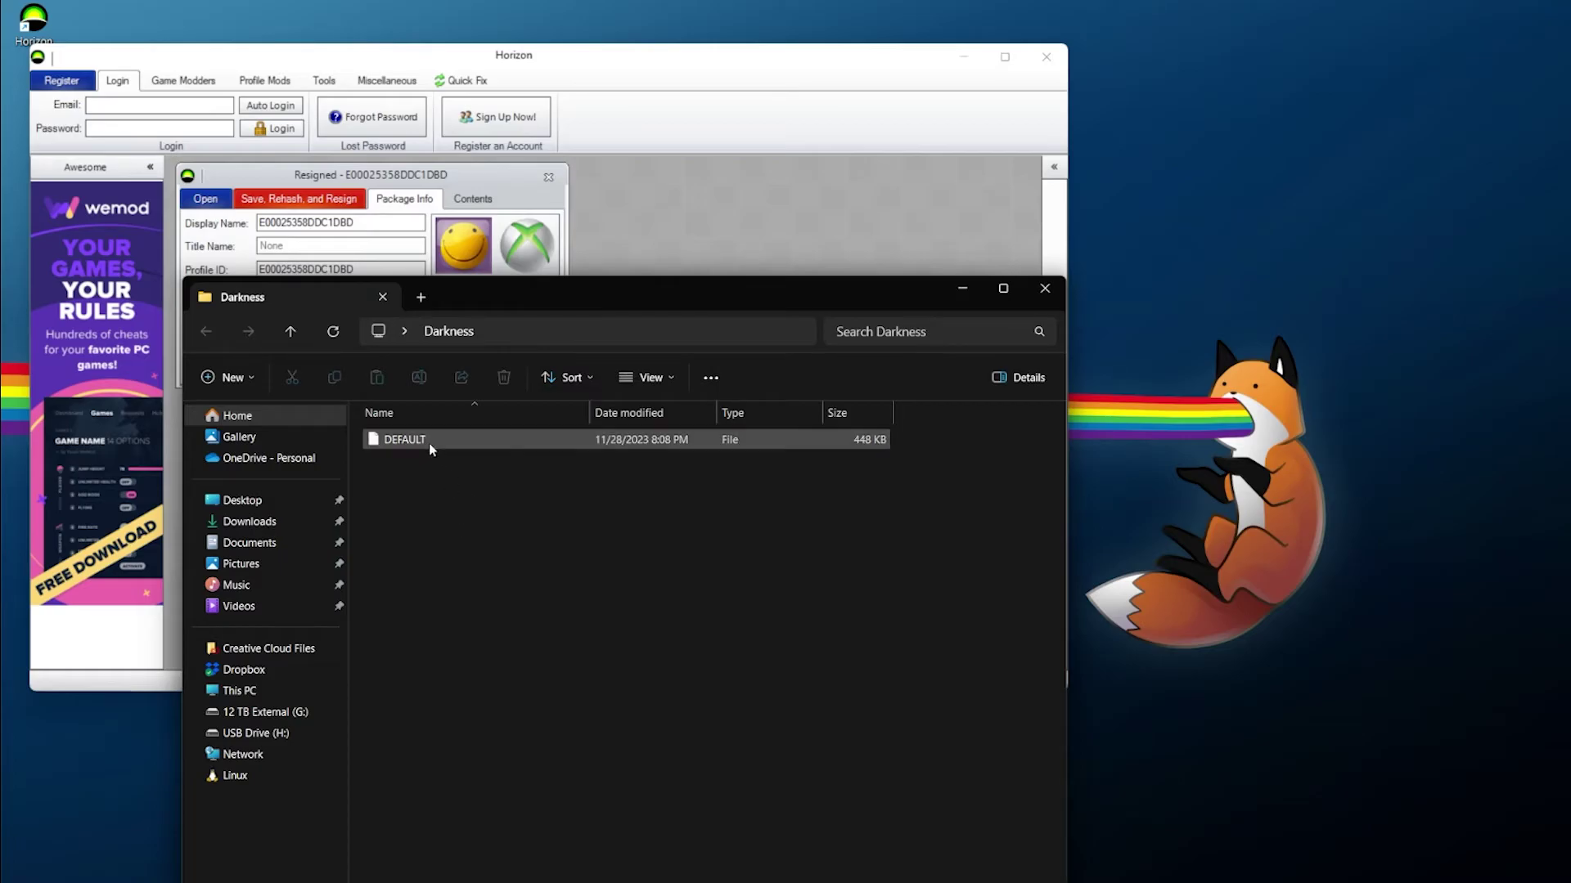
left_click(403, 444)
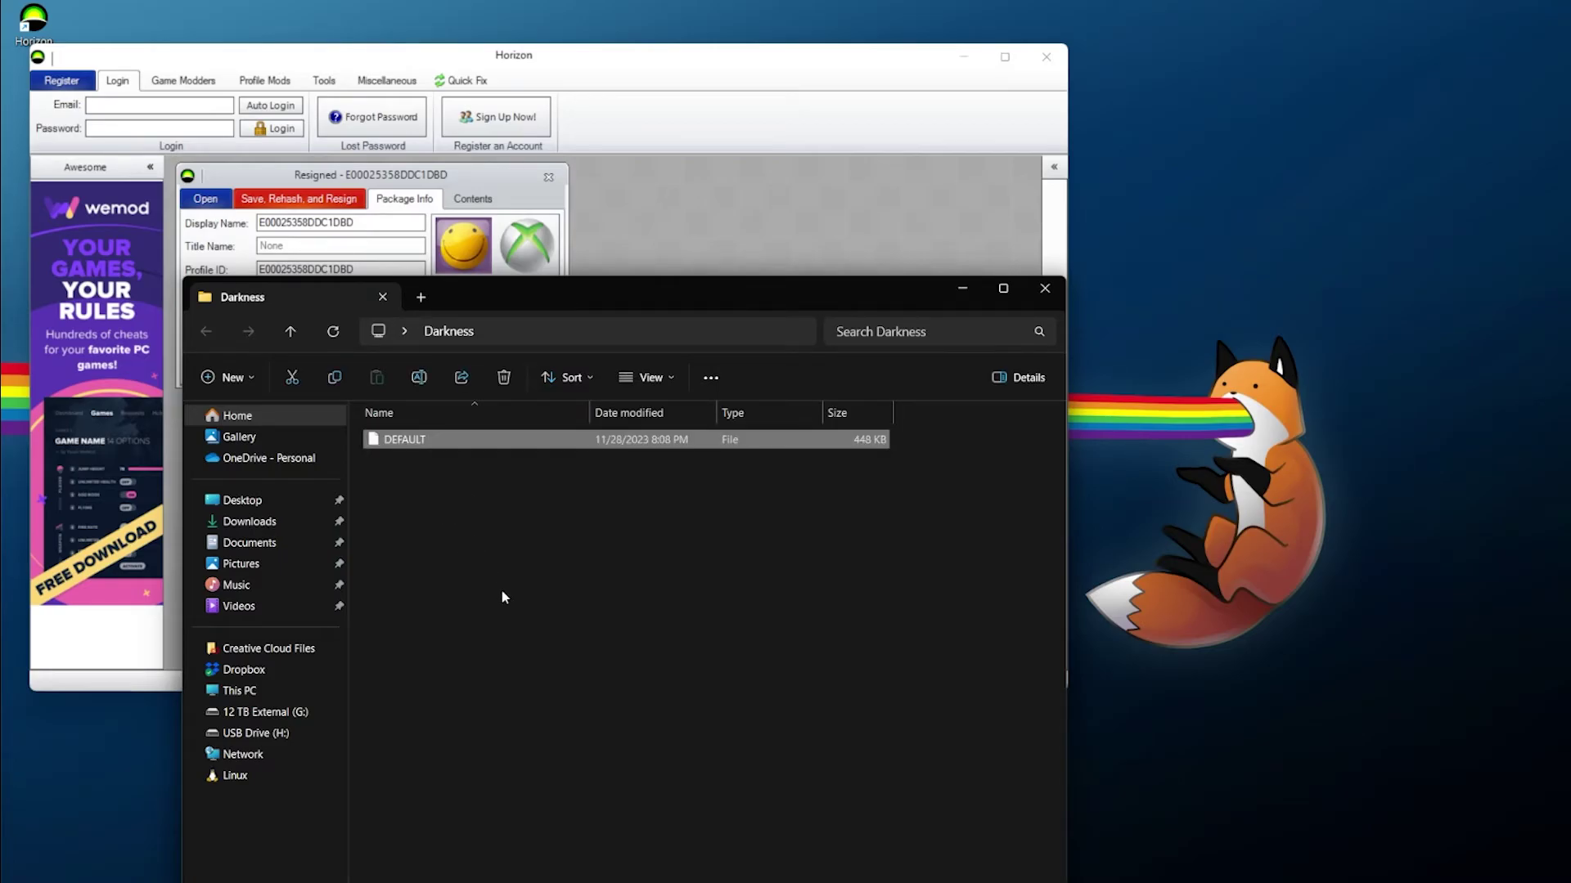
left_click_drag(399, 443, 674, 208)
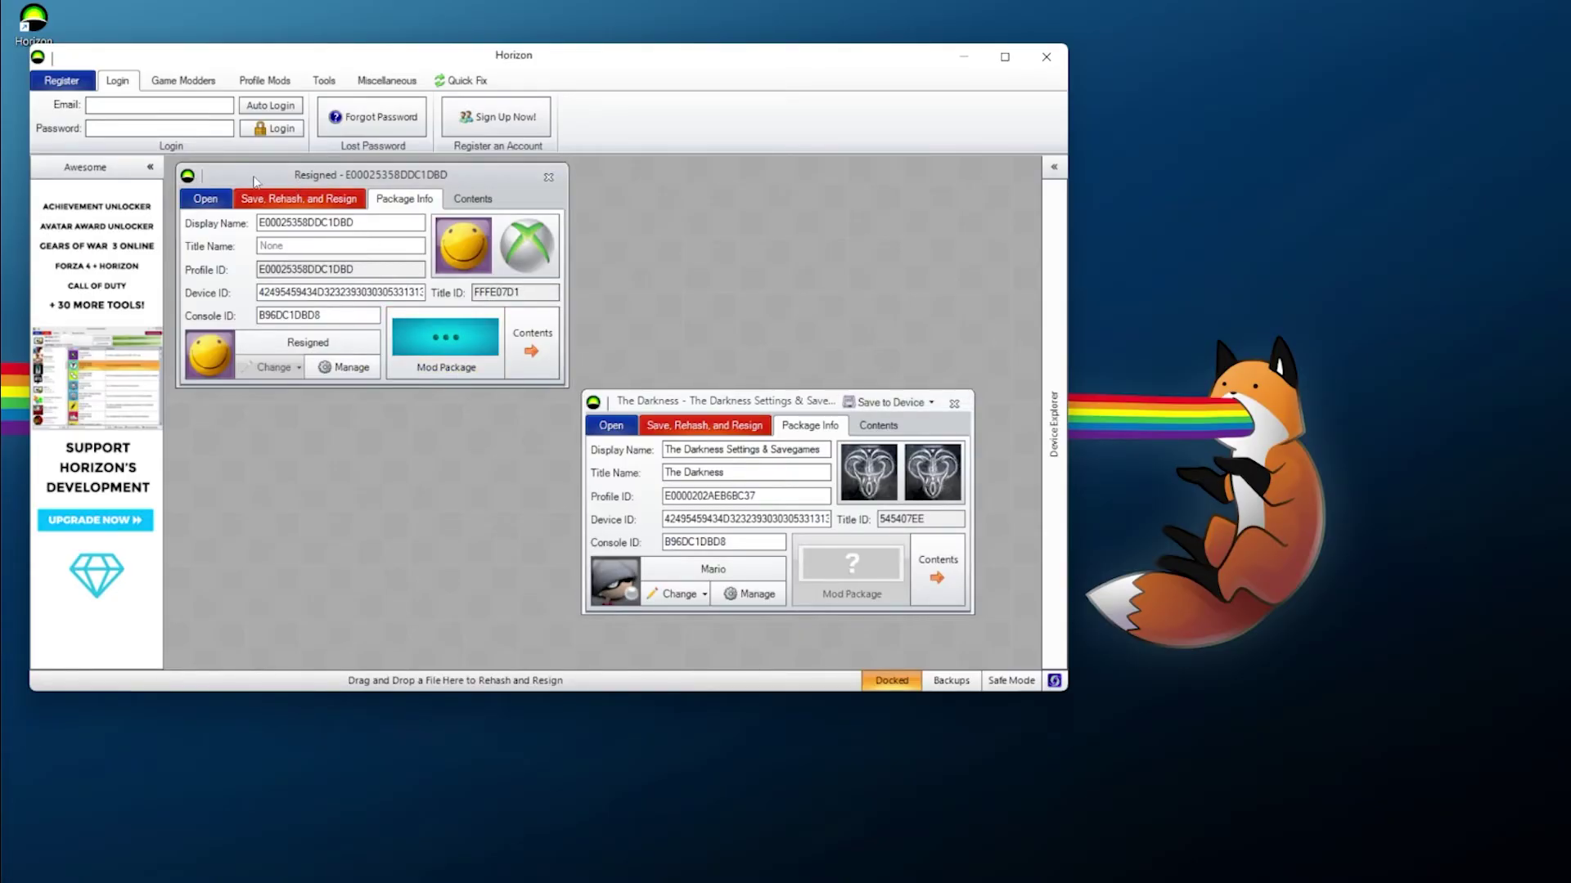
Step: Copy the Profile ID from the Resigned package and replace The Darkness save's Profile ID with it
double_click(304, 269)
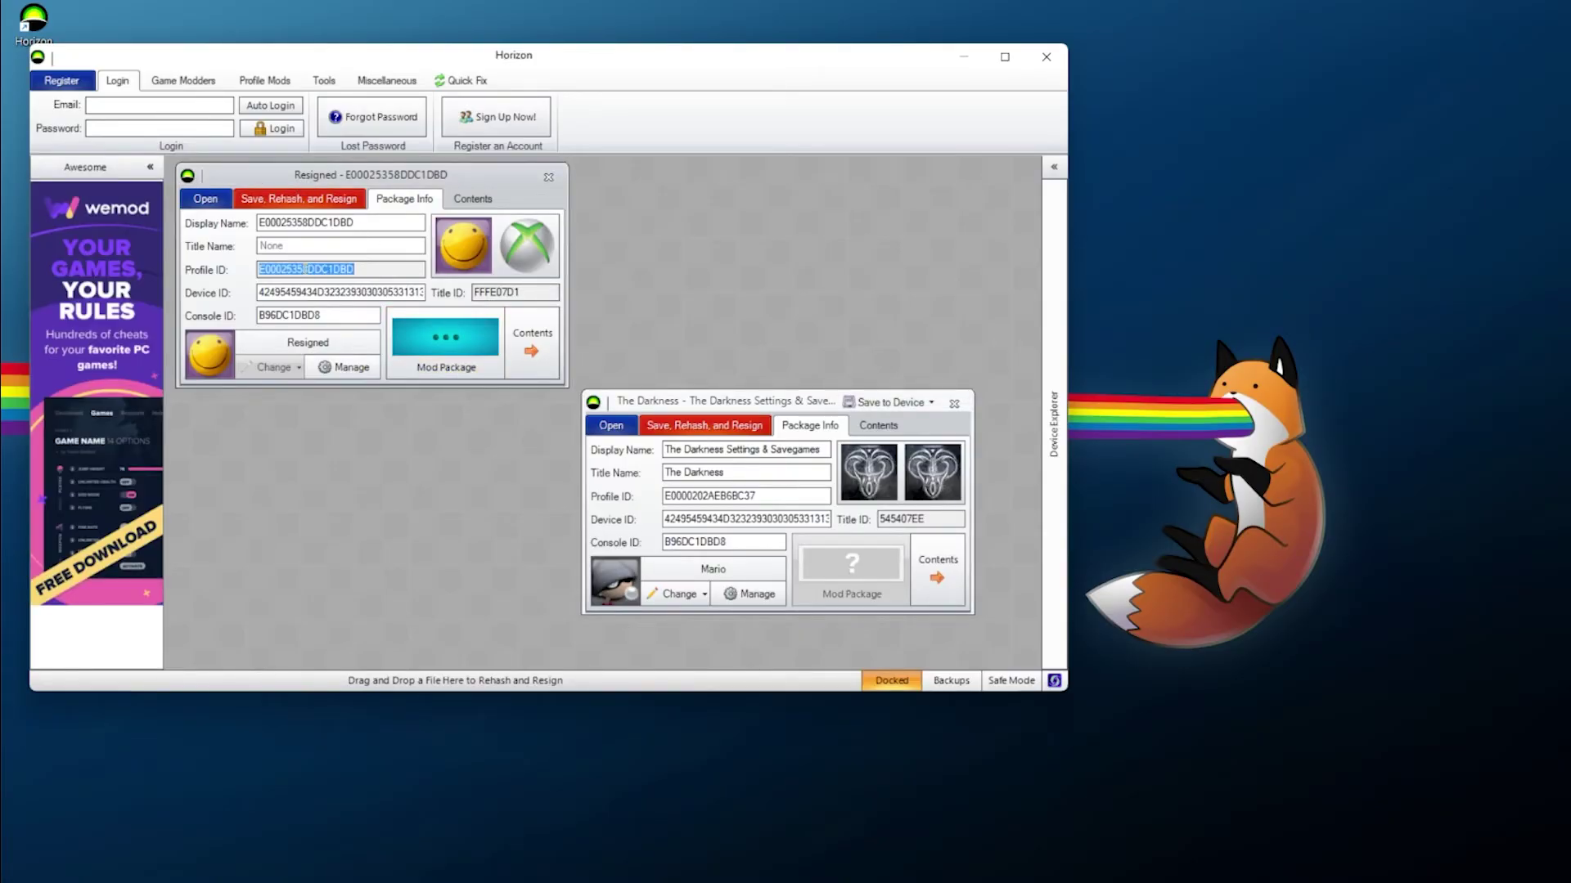
right_click(331, 266)
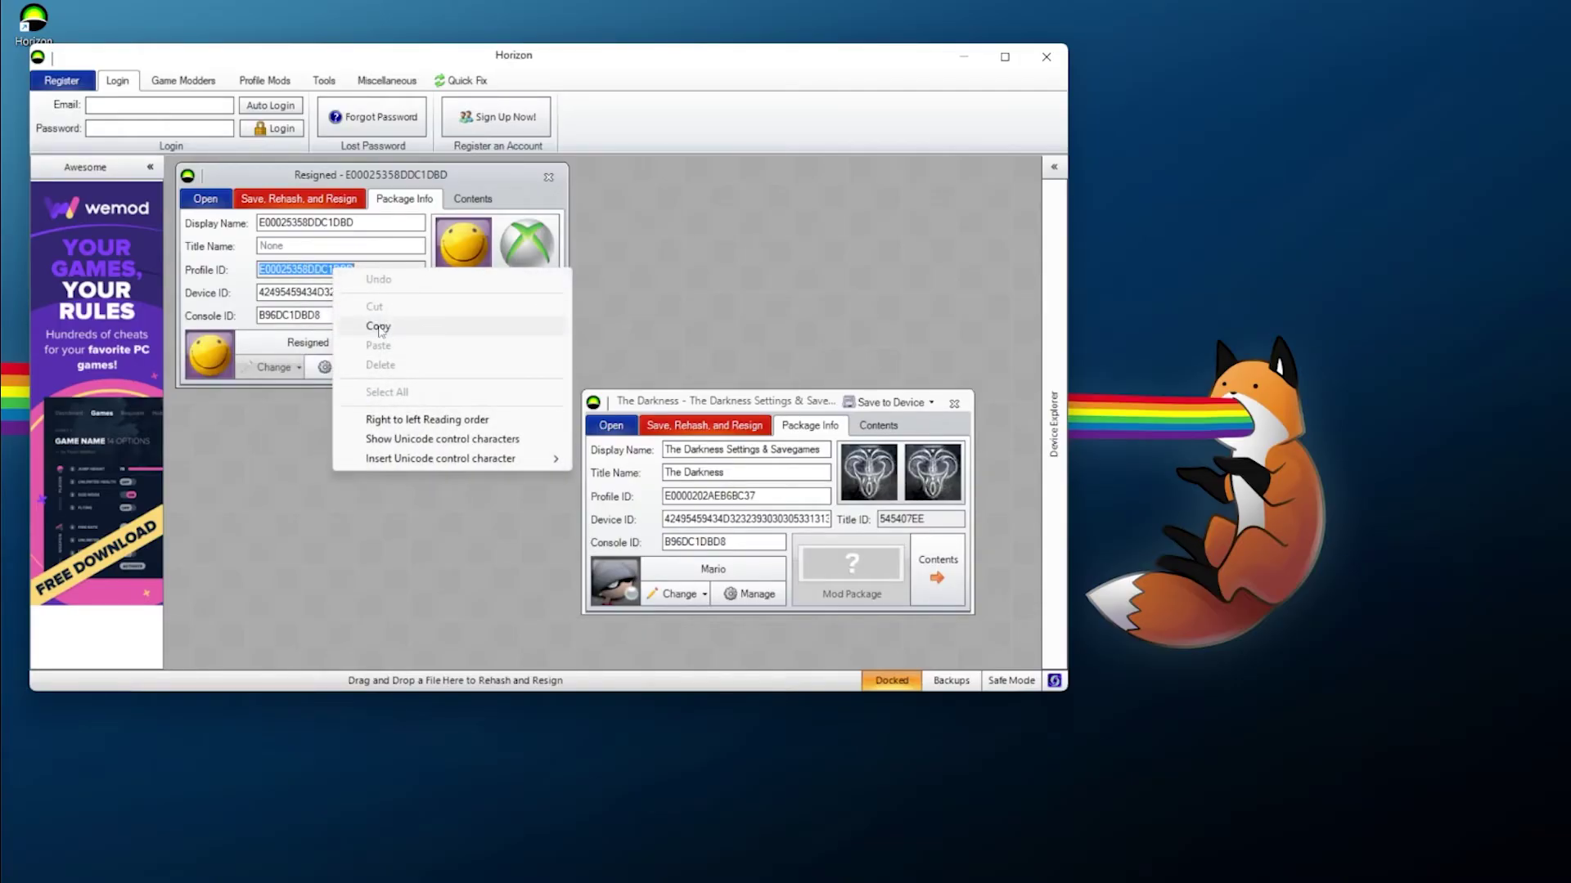
left_click(383, 324)
double_click(729, 498)
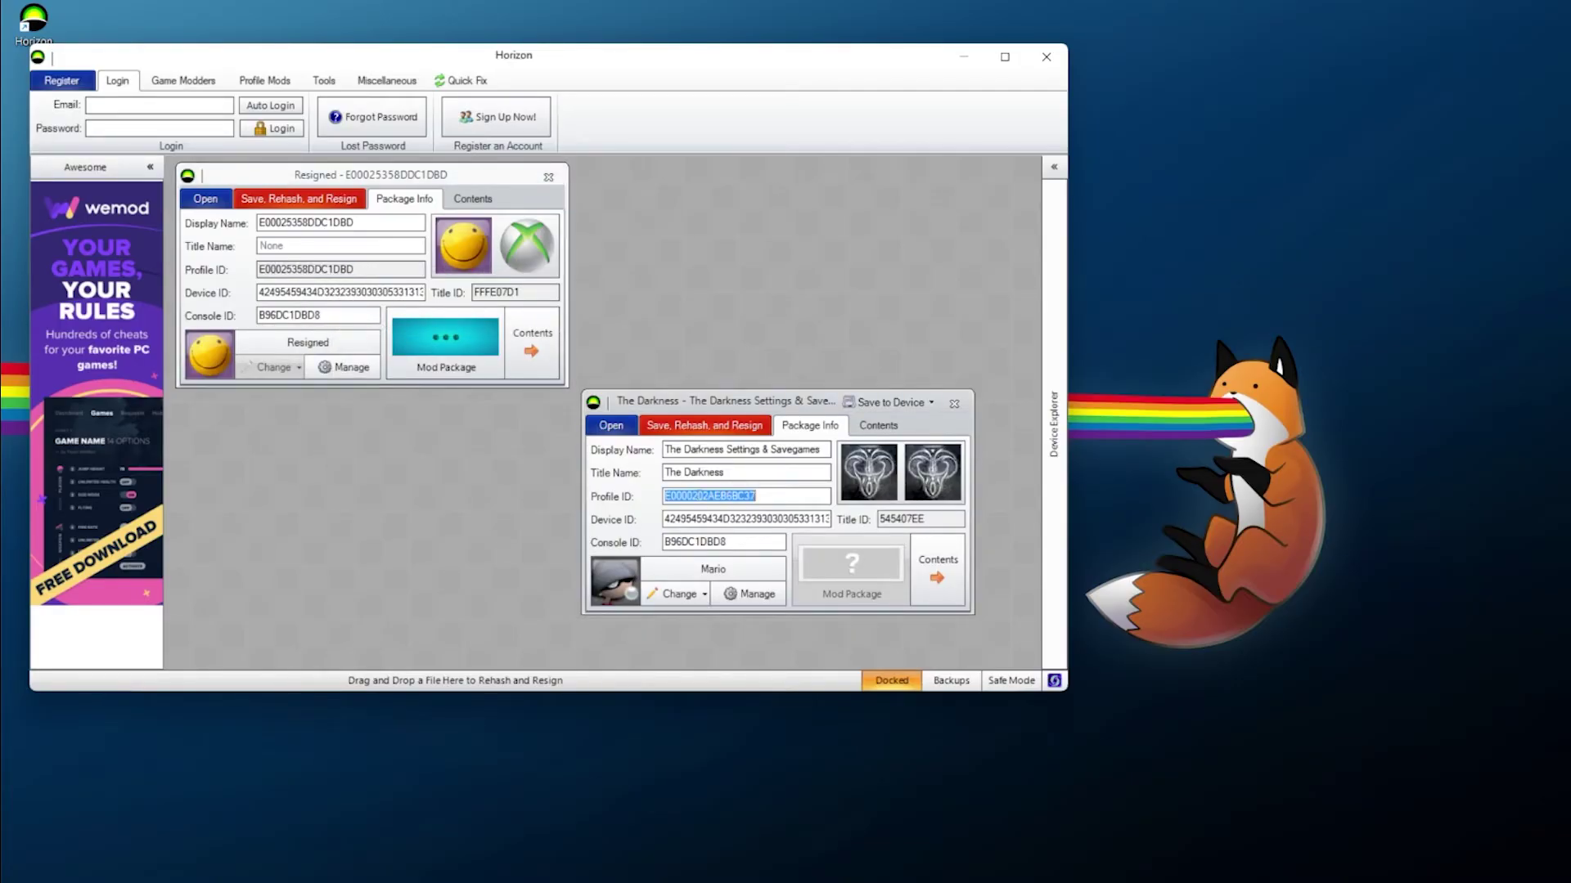
right_click(695, 496)
left_click(756, 572)
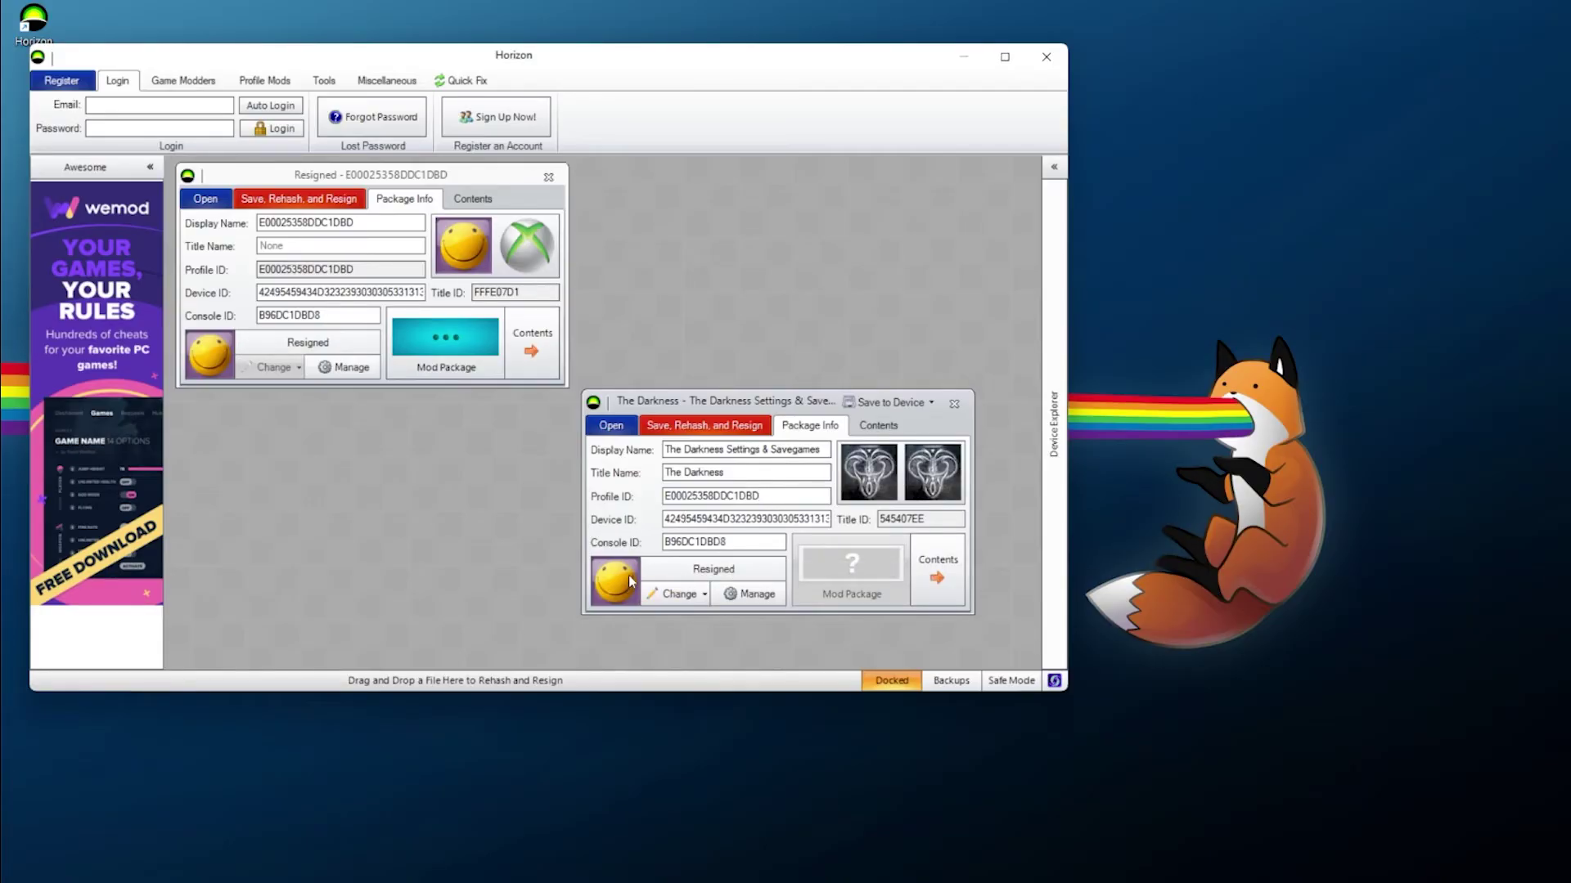
Step: Copy the Device ID from the Resigned package and replace The Darkness save's Device ID with it
double_click(321, 294)
right_click(321, 297)
left_click(368, 353)
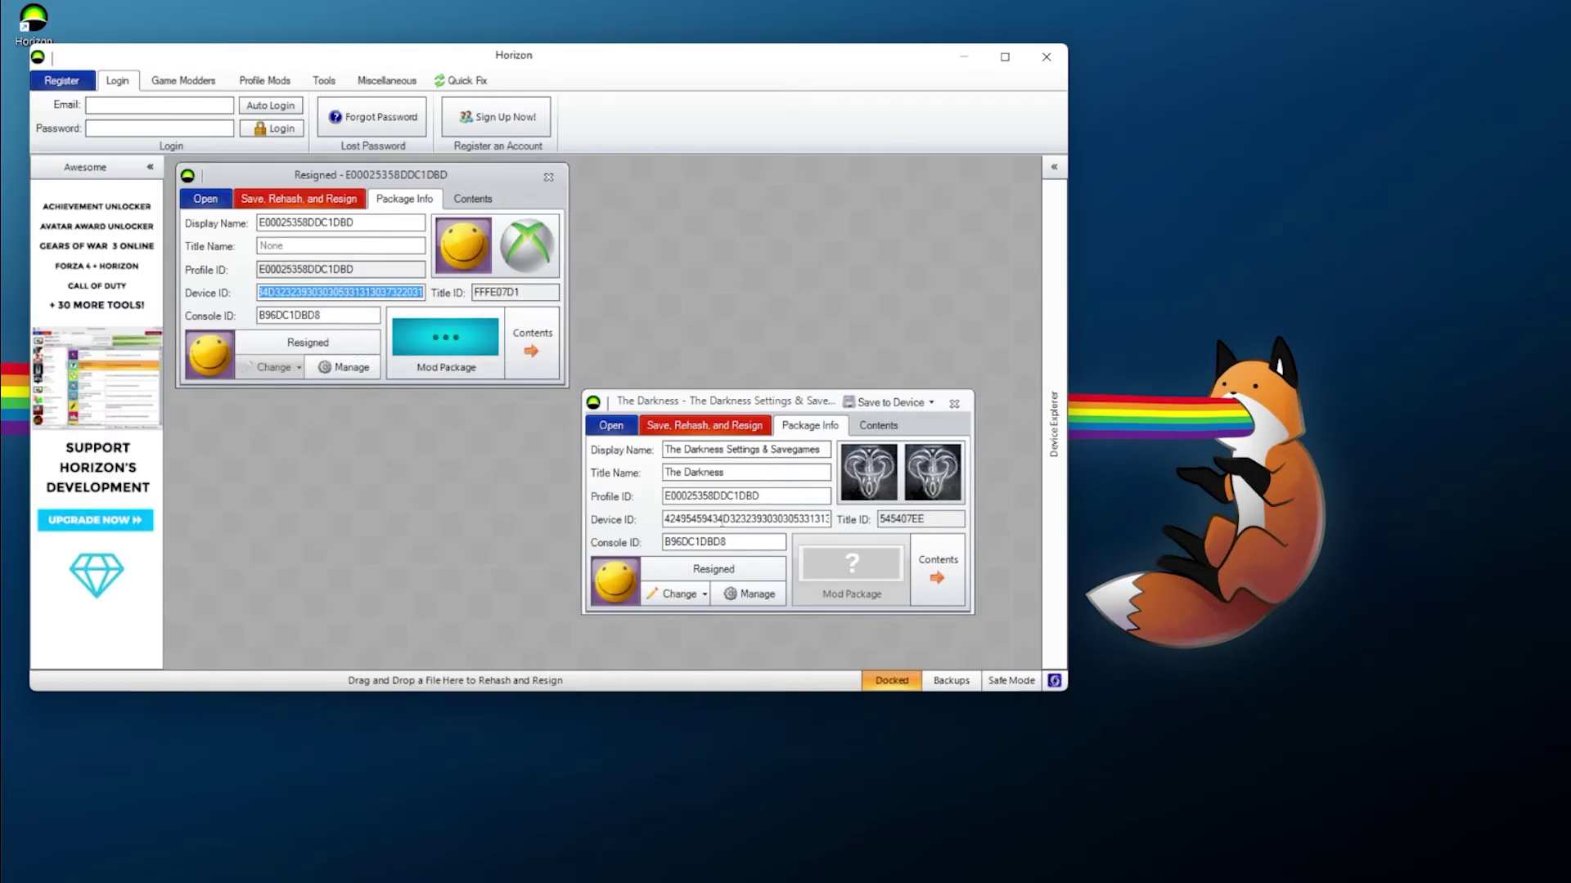
double_click(723, 520)
right_click(723, 524)
left_click(757, 598)
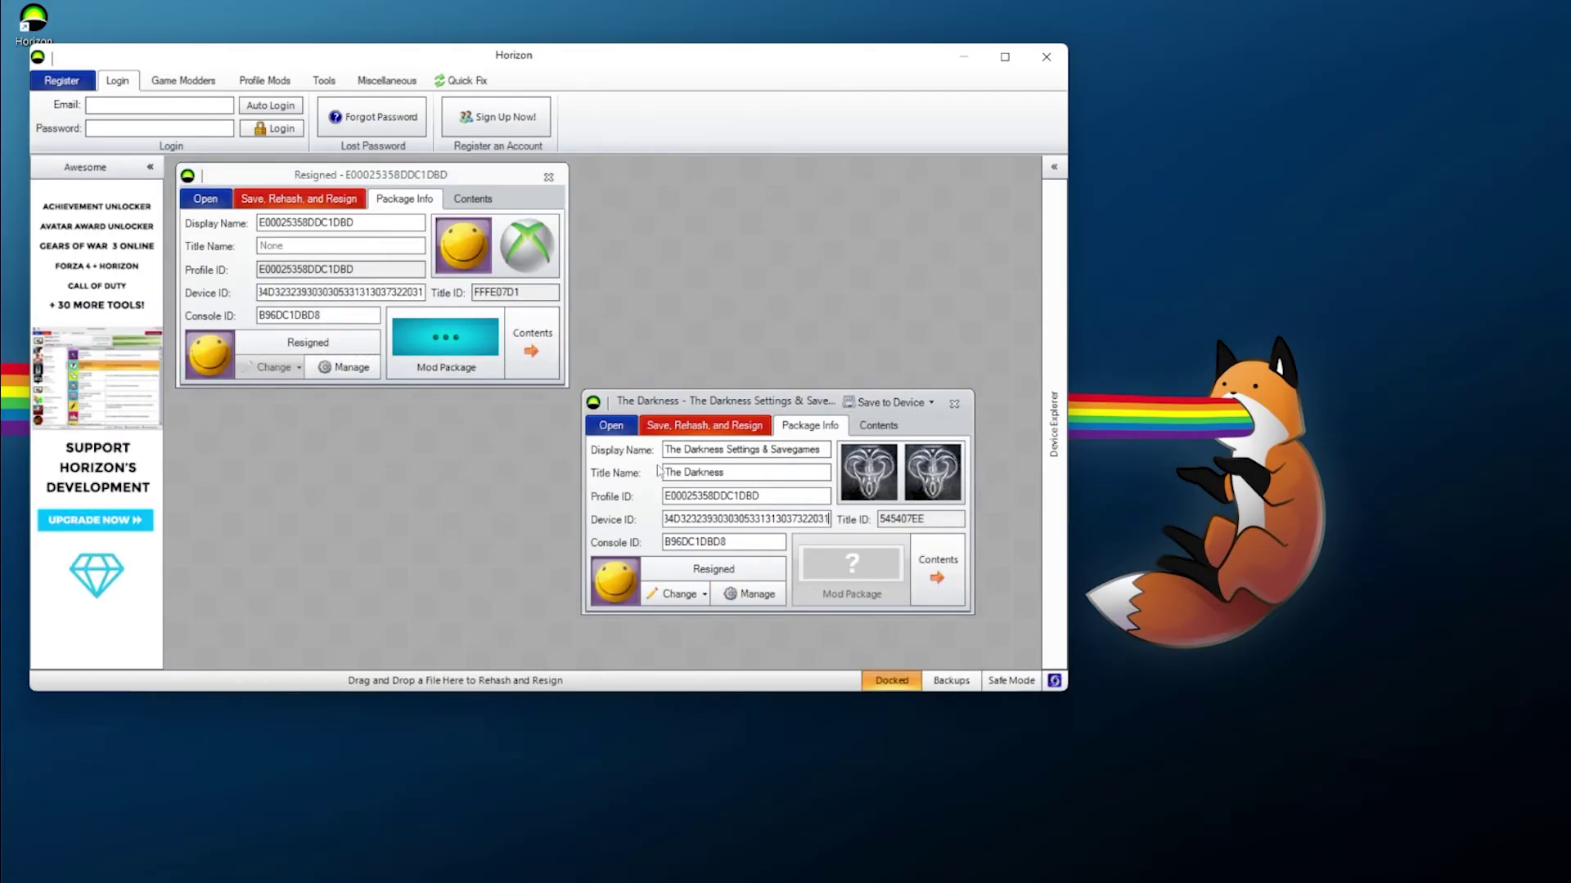
Step: Copy the Console ID from the Resigned package and replace The Darkness save's Console ID with it
double_click(295, 315)
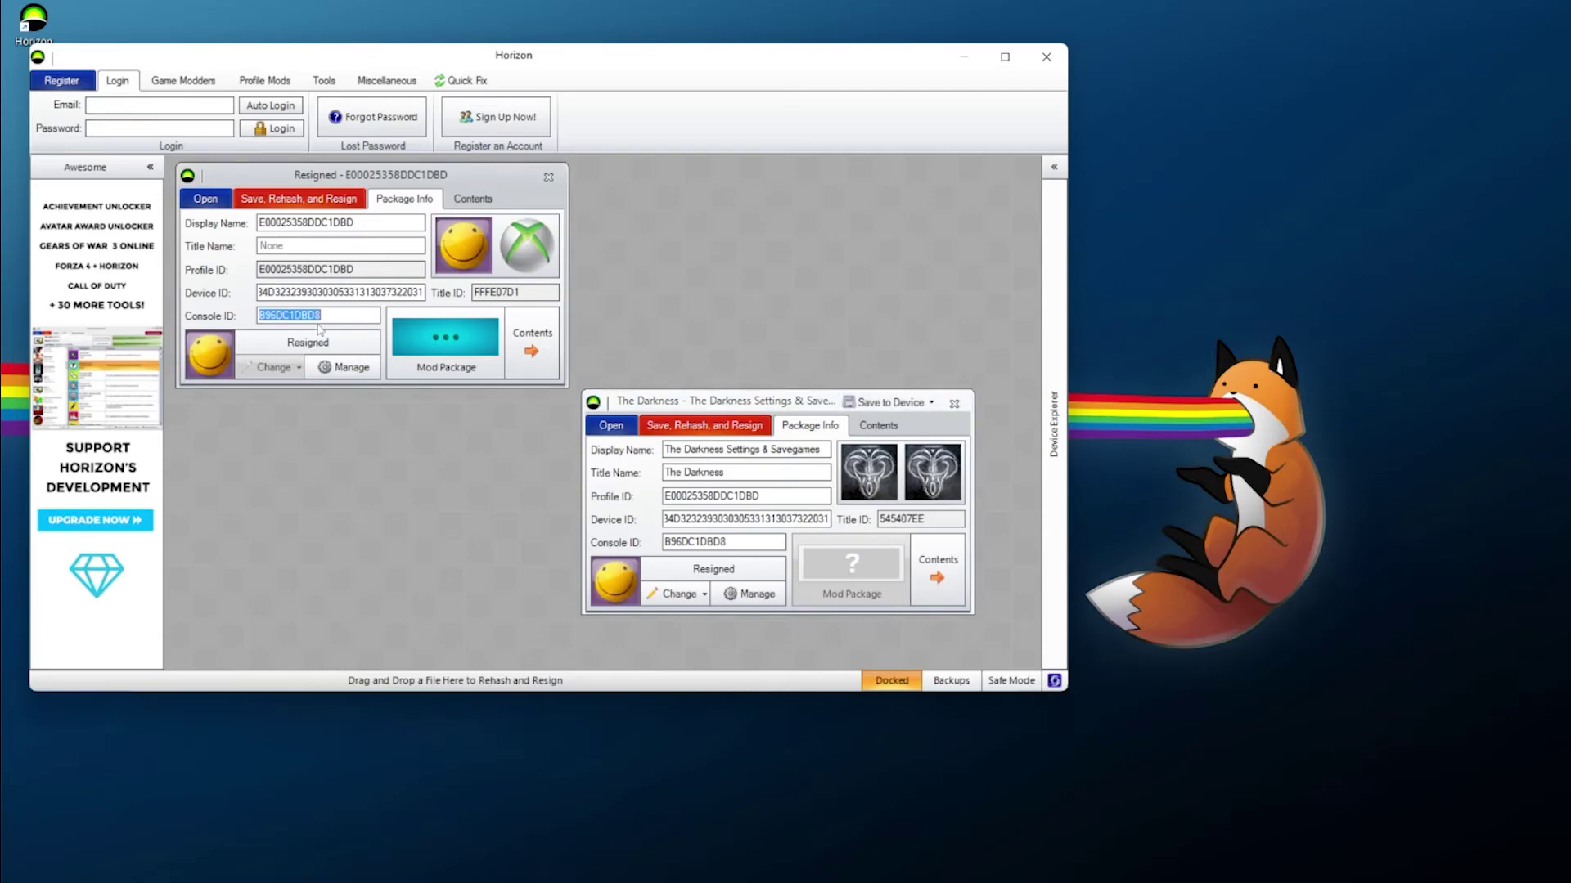
right_click(297, 315)
left_click(341, 369)
double_click(704, 543)
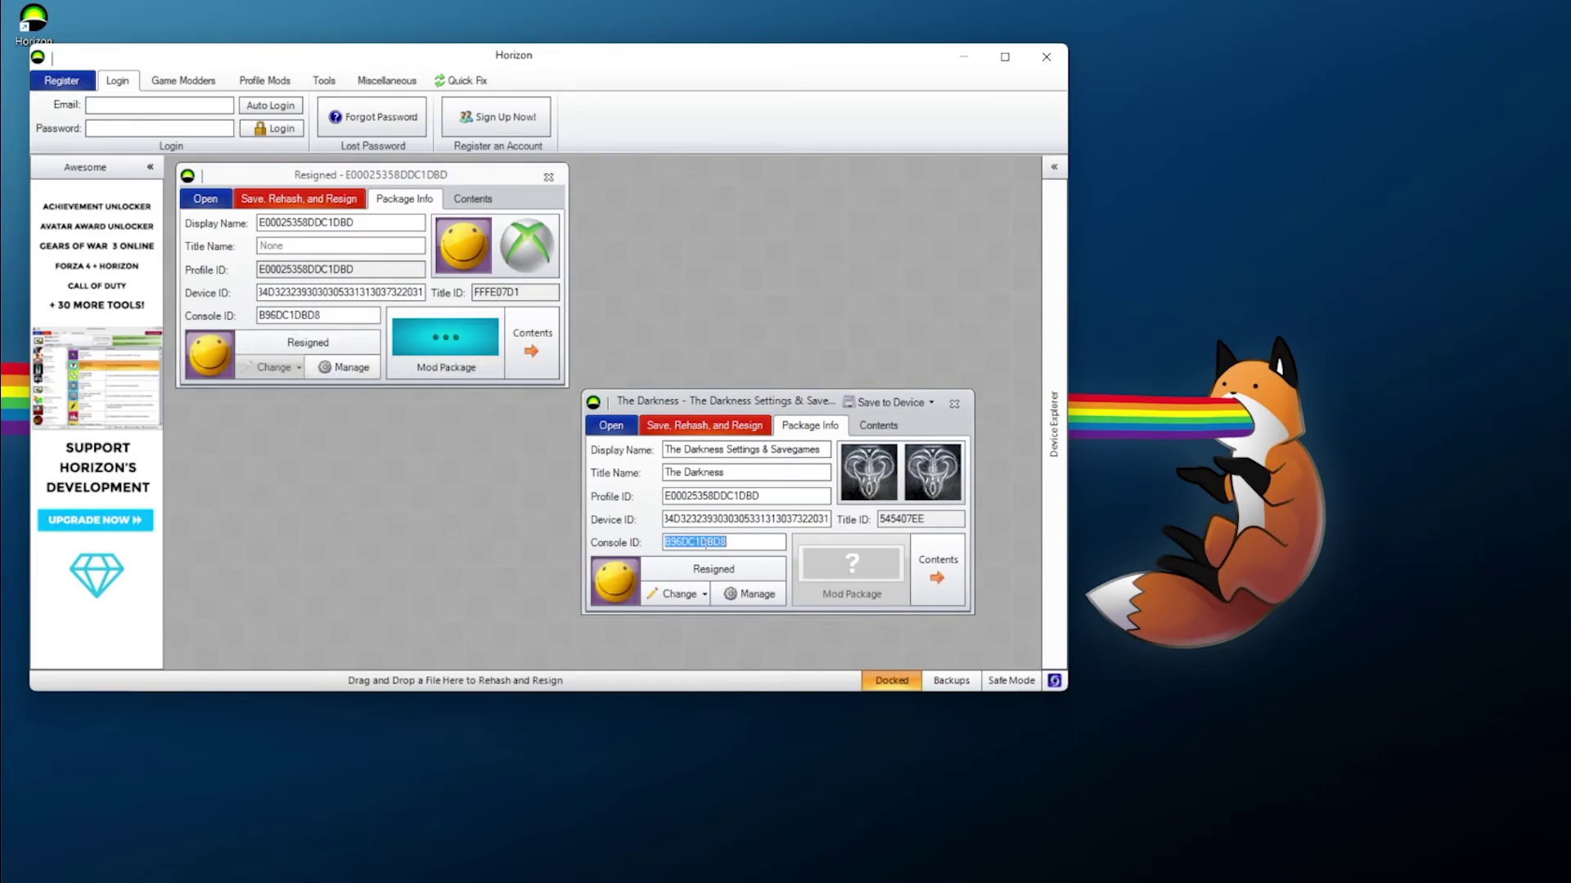
right_click(706, 543)
left_click(749, 623)
Step: Save, rehash and resign The Darkness package, and transfer it to the USB Storage Device, saving changes before the transfer
left_click(701, 427)
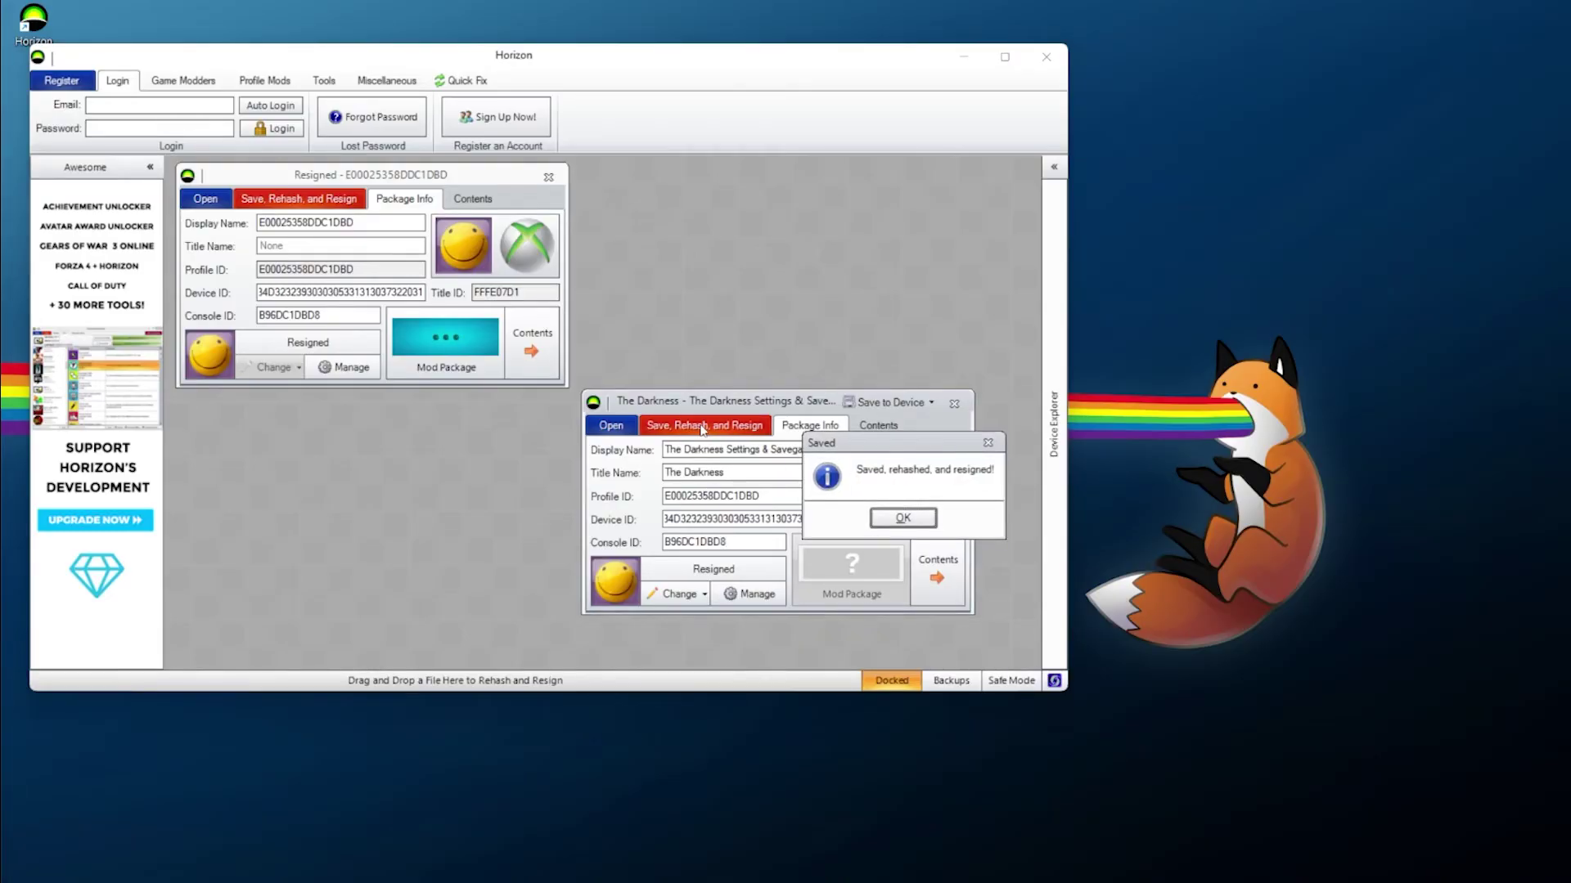
left_click(900, 520)
left_click(921, 407)
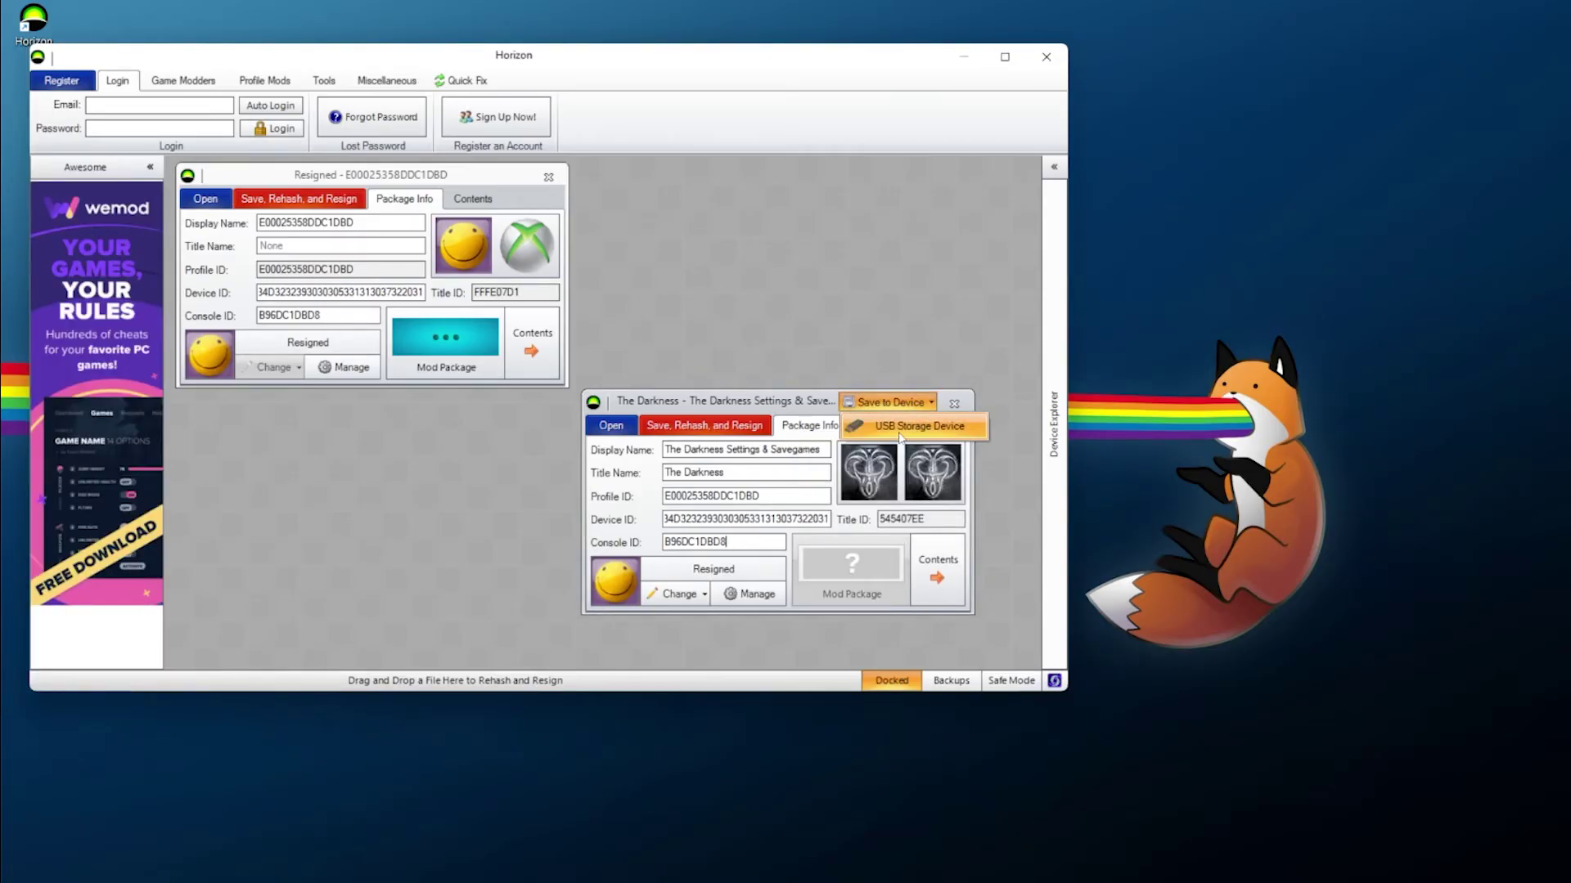
left_click(901, 433)
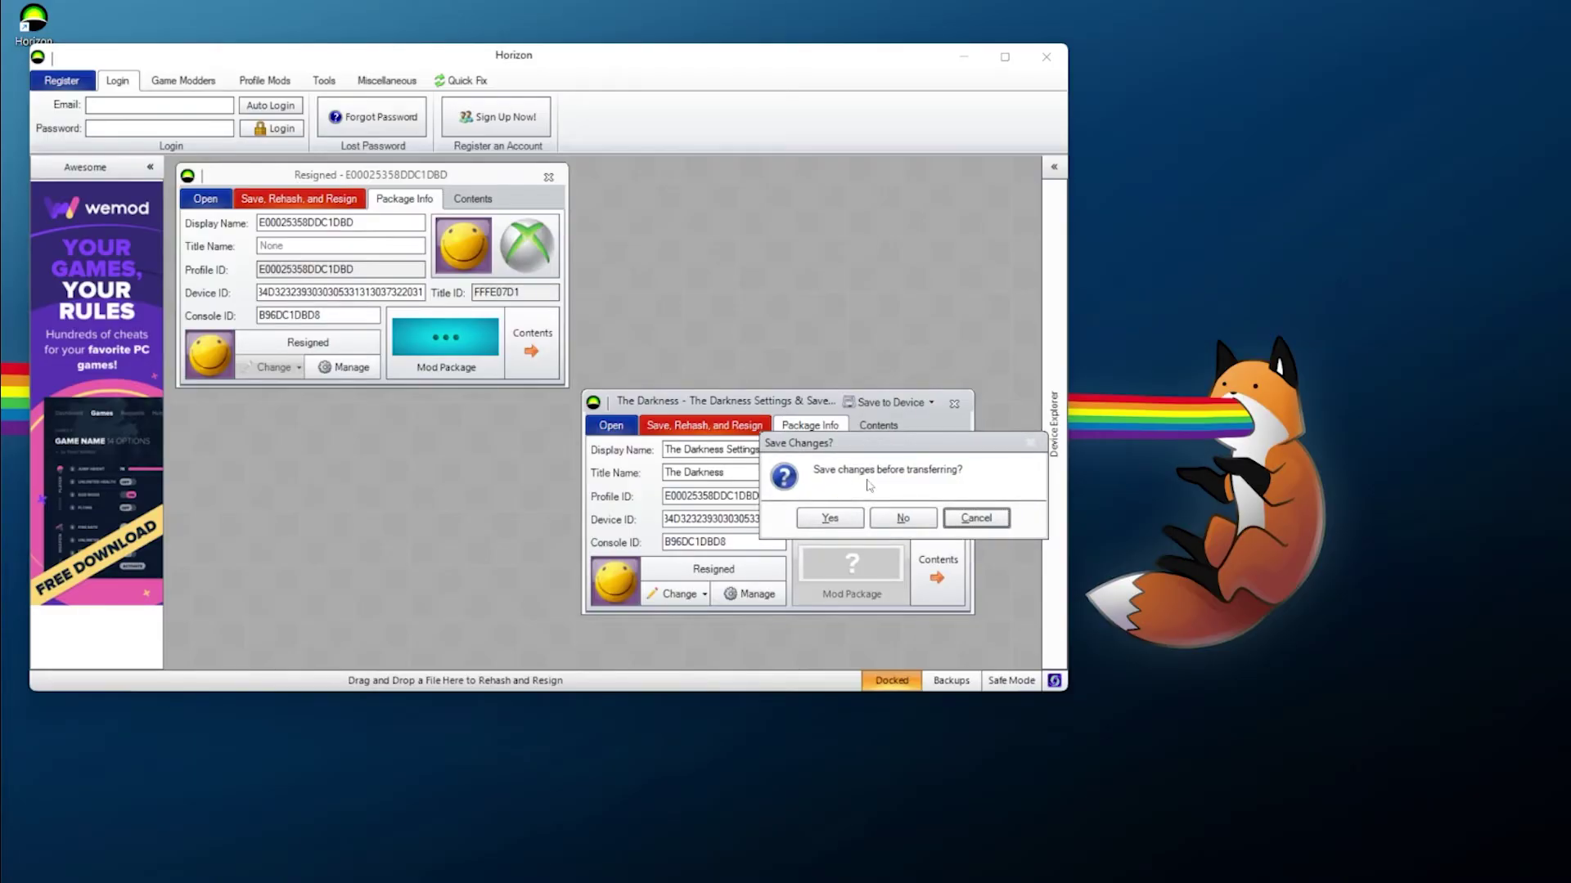
left_click(830, 518)
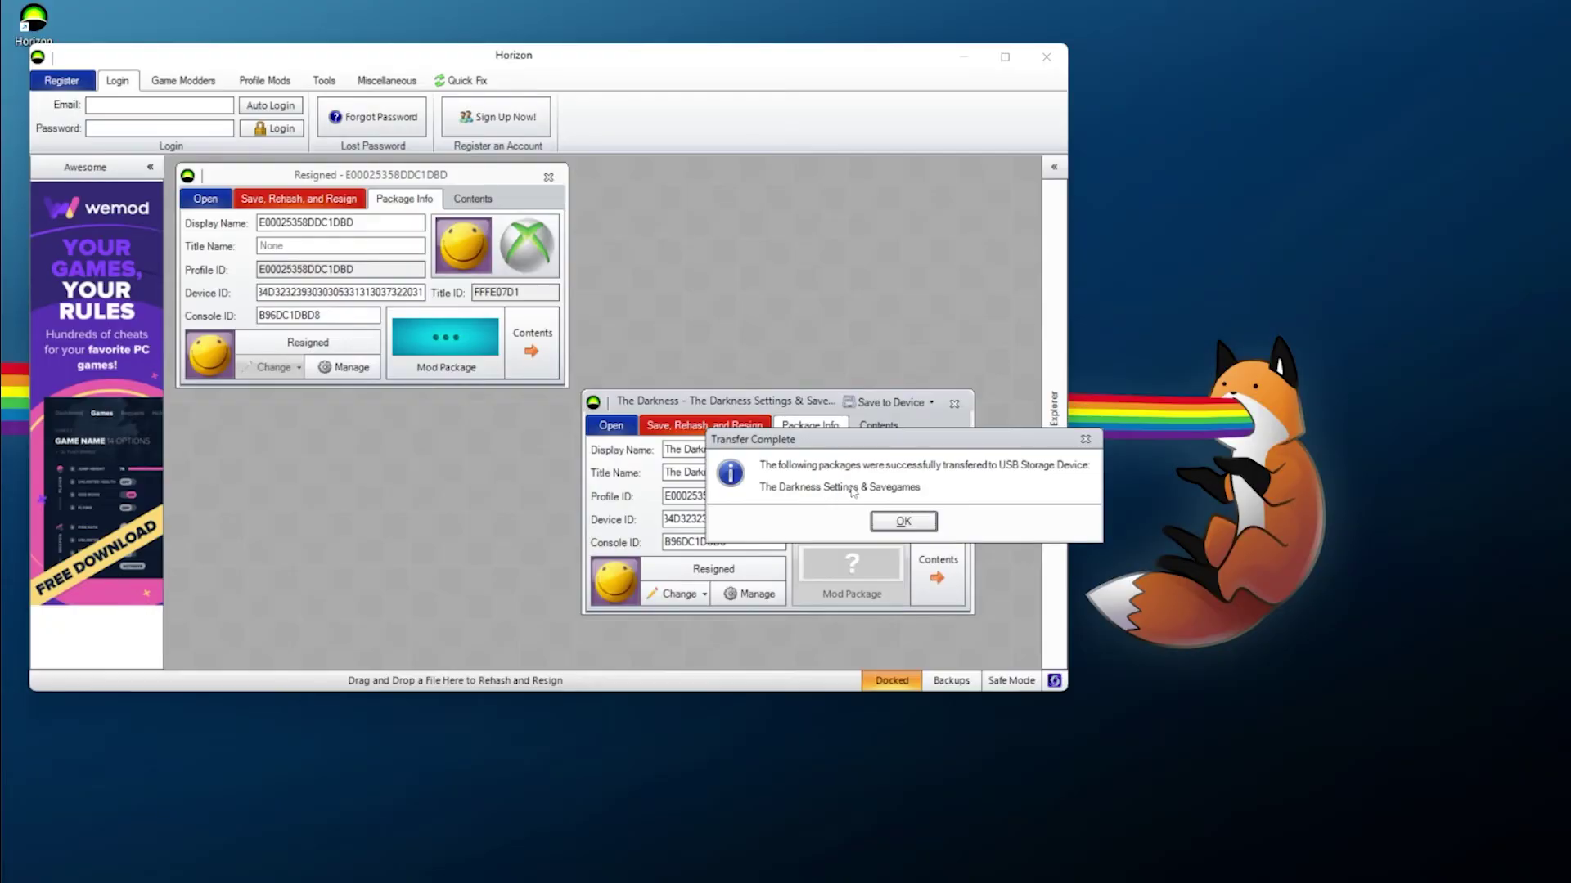
Step: Close The Darkness and Resigned package windows, and reopen the Device Explorer
left_click(901, 521)
left_click(954, 403)
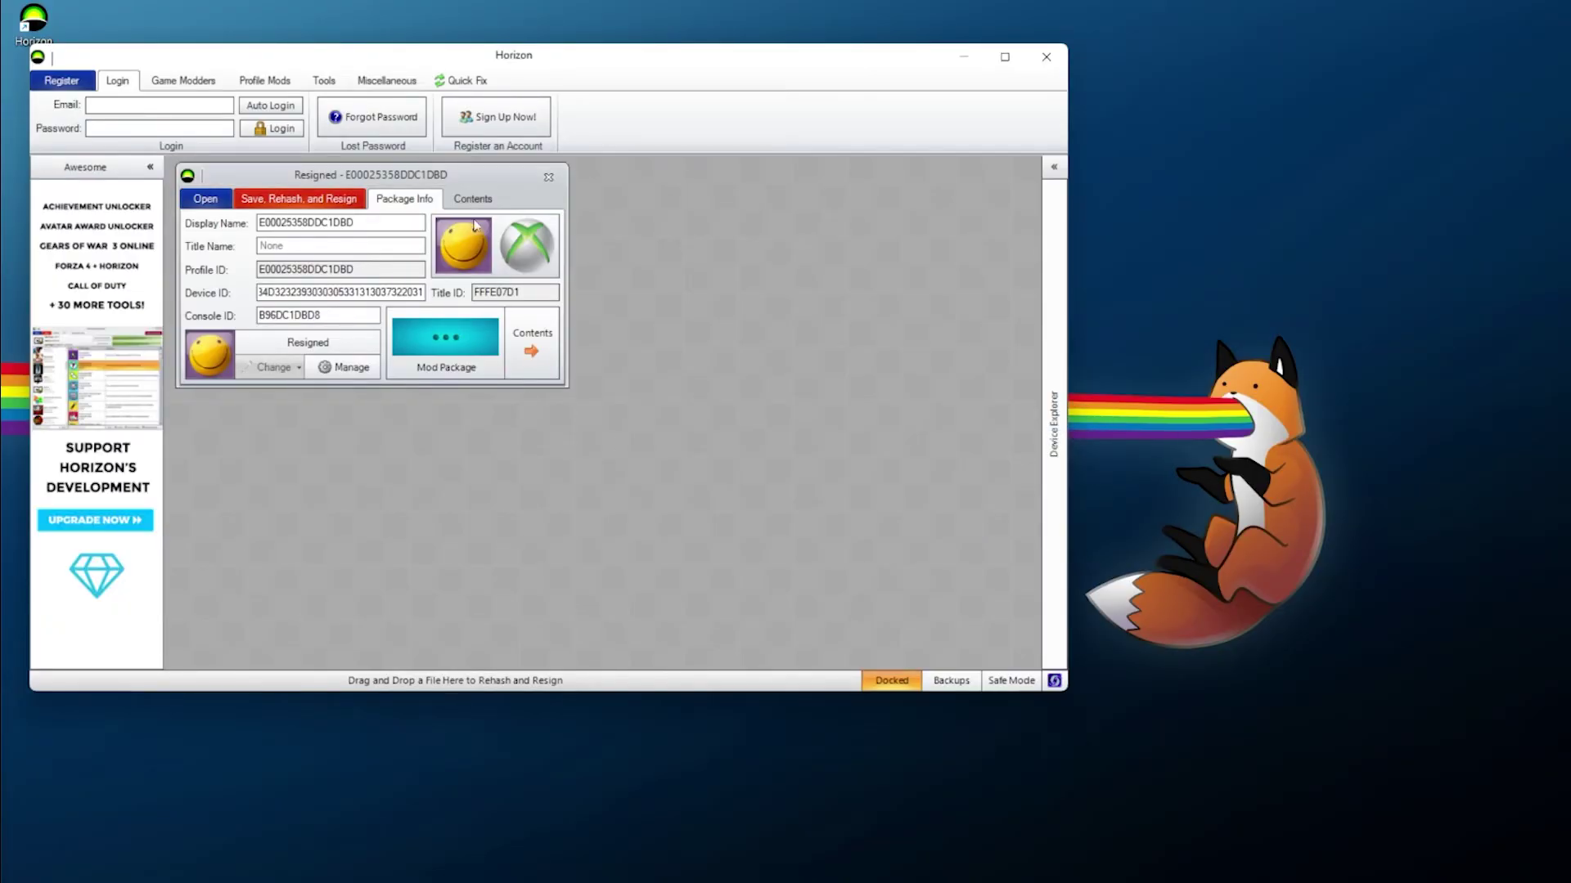
left_click(548, 176)
left_click(1054, 349)
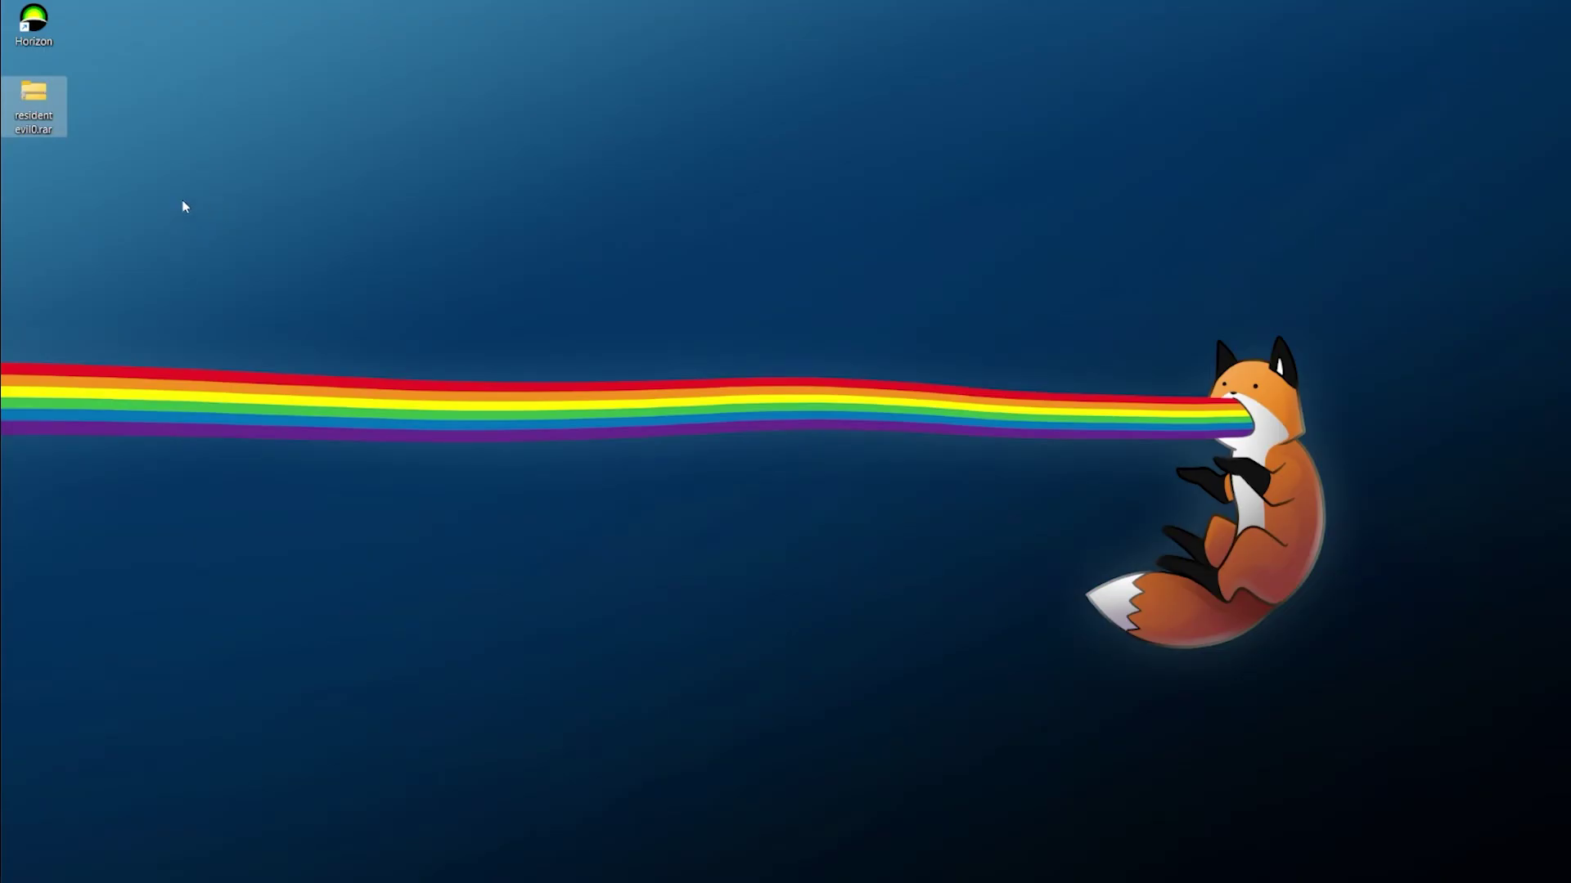
Step: Extract resident evil0.rar onto the desktop with 7-Zip and open the extracted folder's 43430842 subfolder
right_click(44, 95)
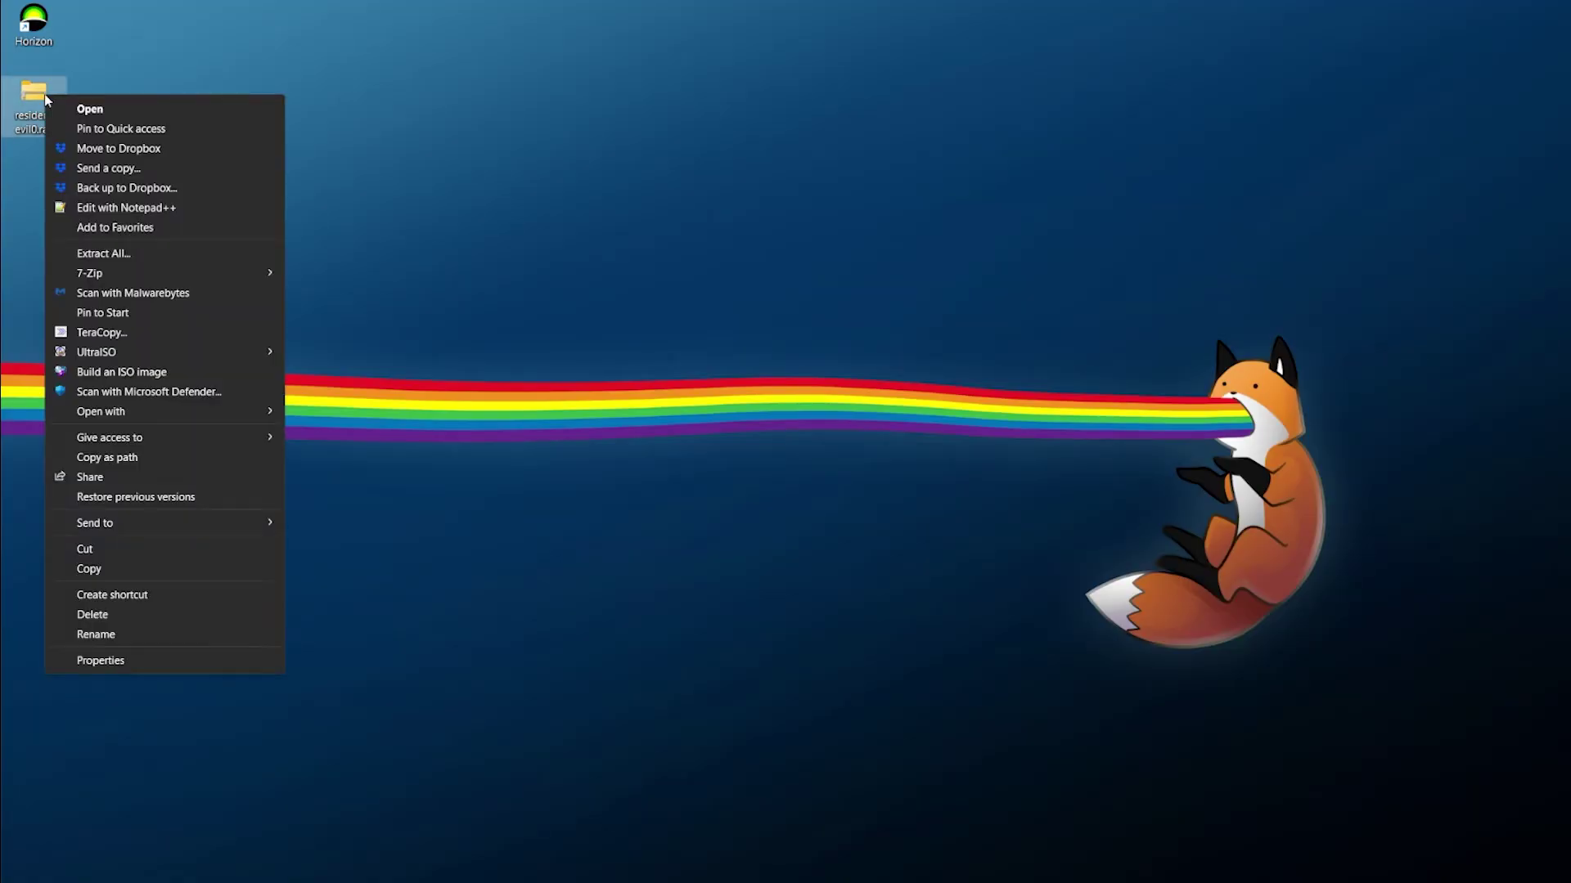
mouse_move(91, 275)
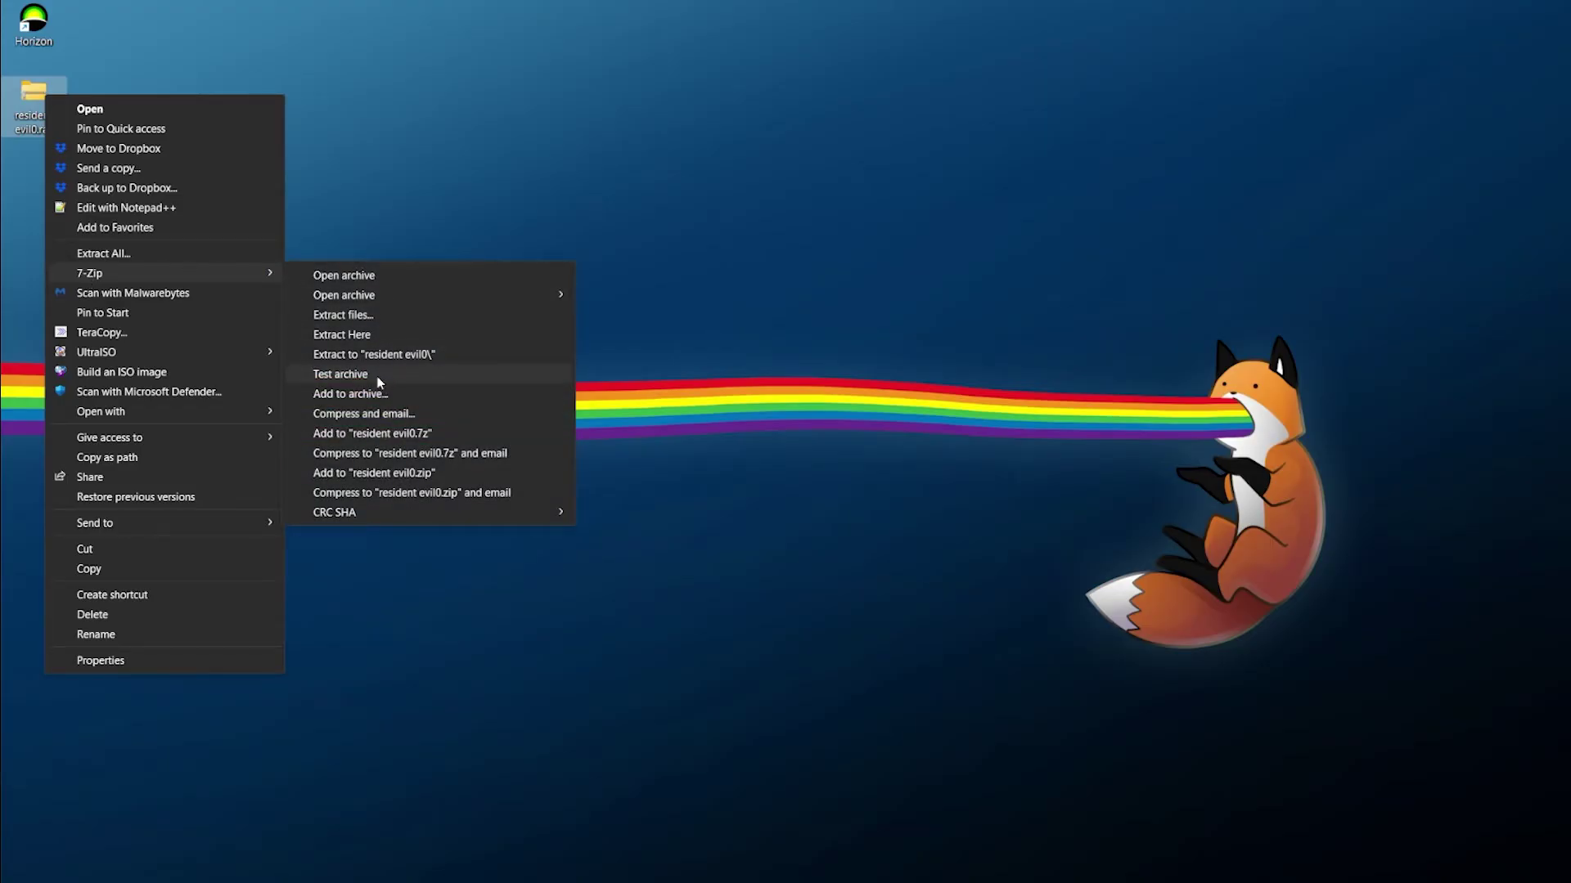
left_click(328, 337)
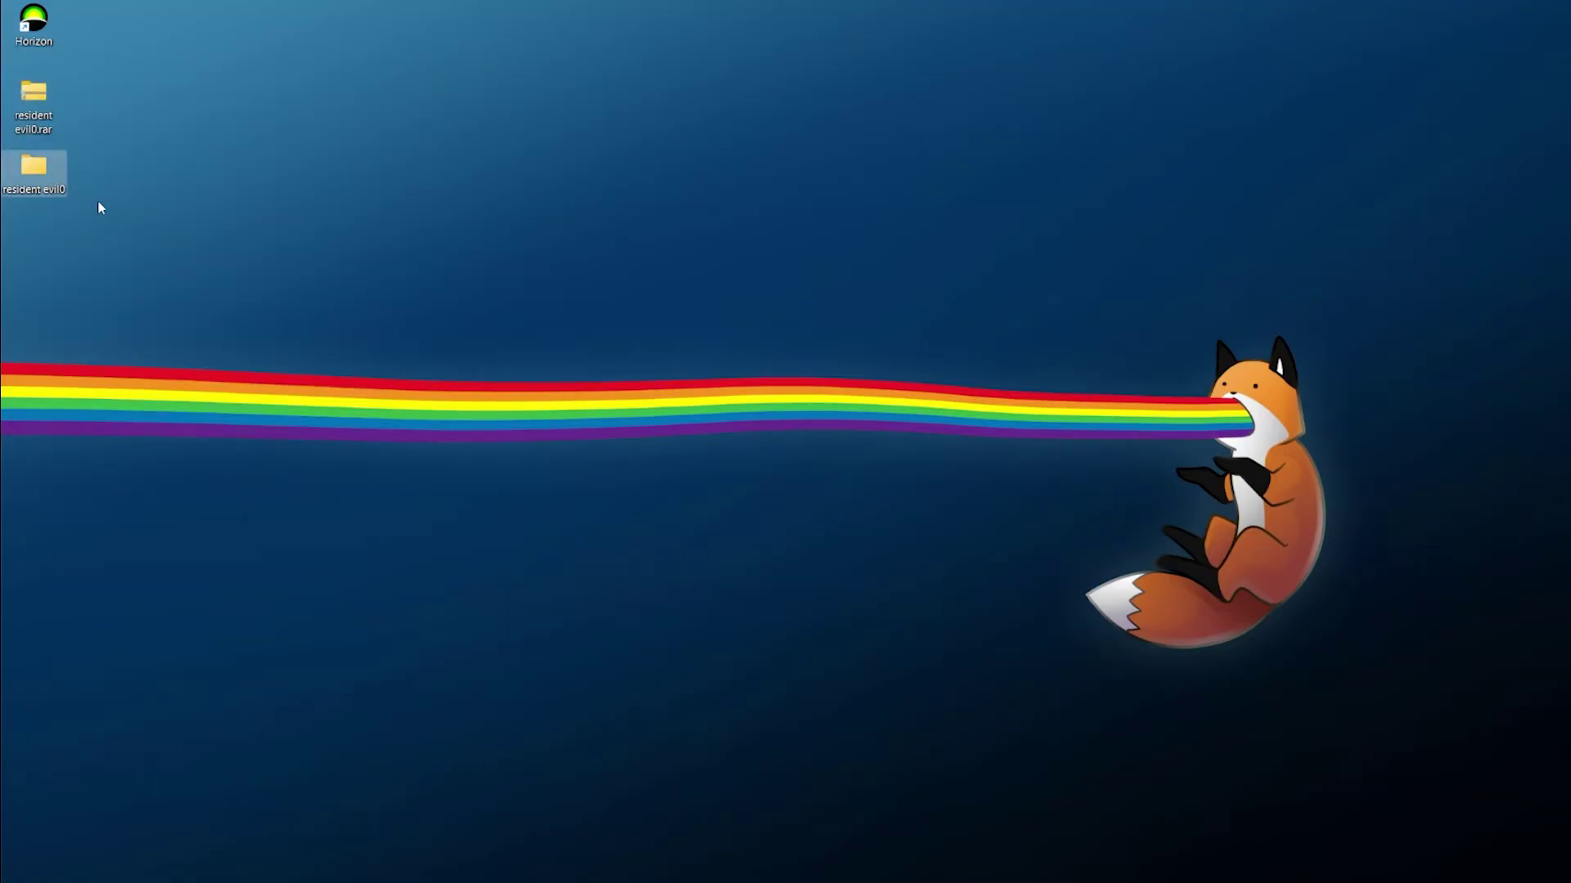
double_click(51, 170)
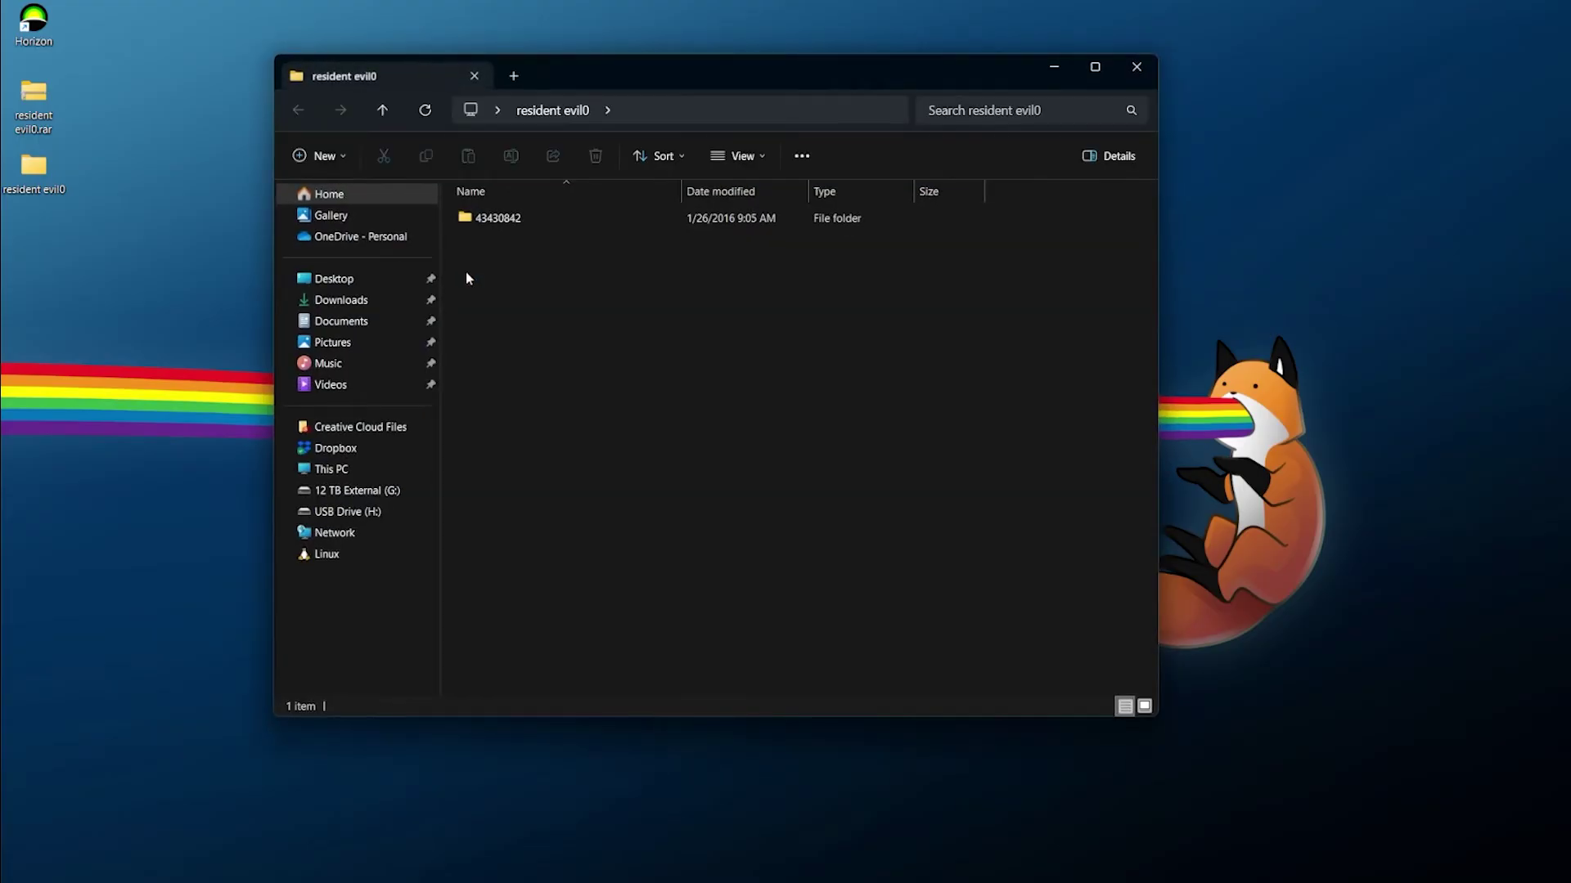
double_click(493, 219)
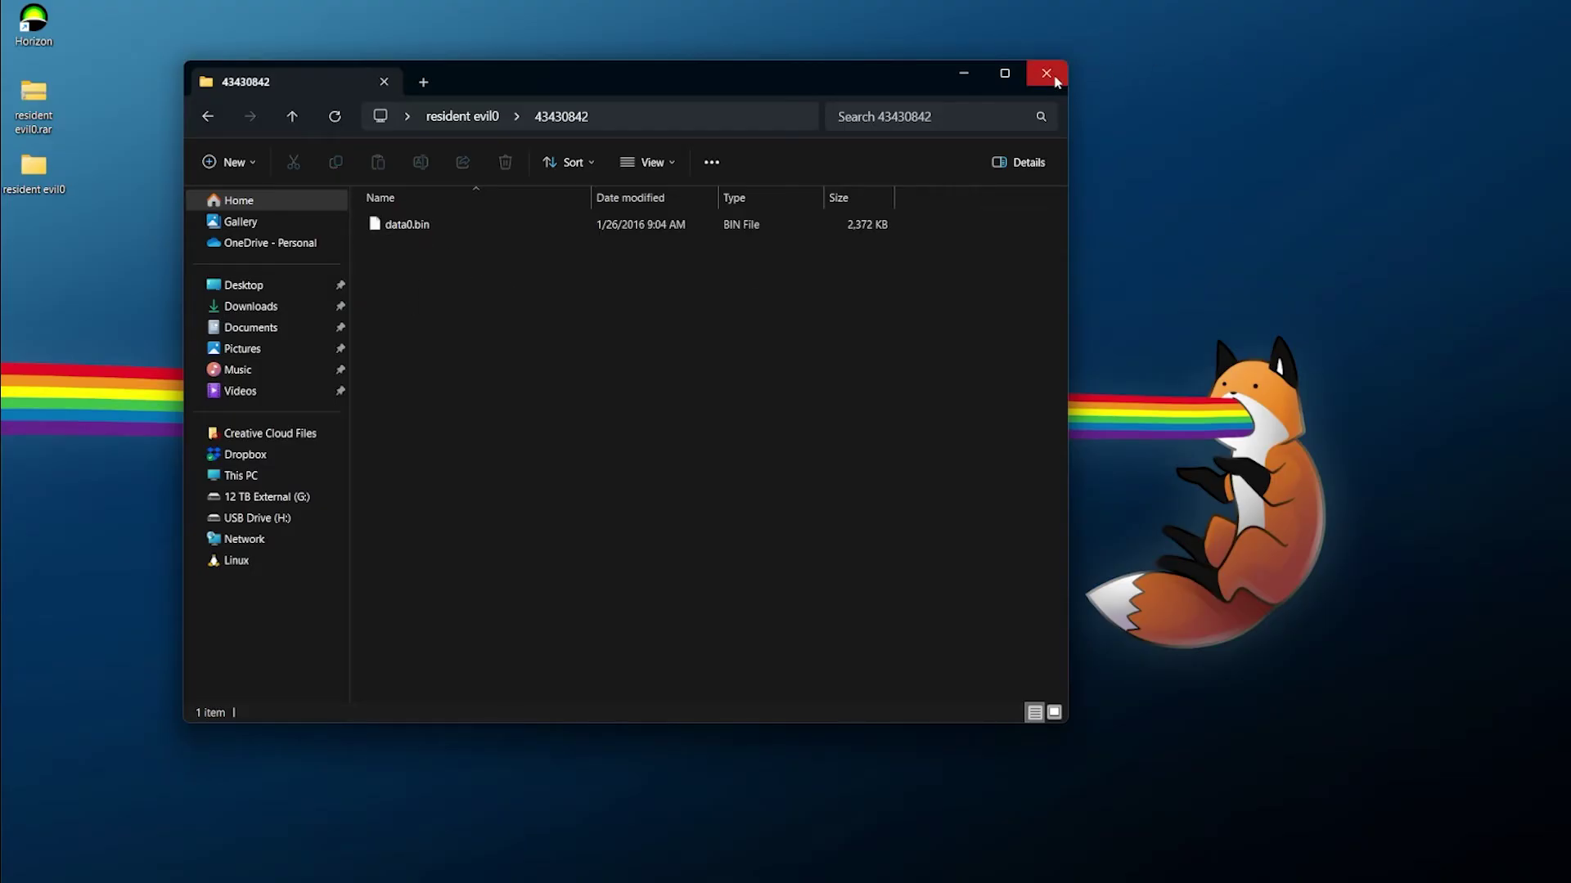
left_click(950, 73)
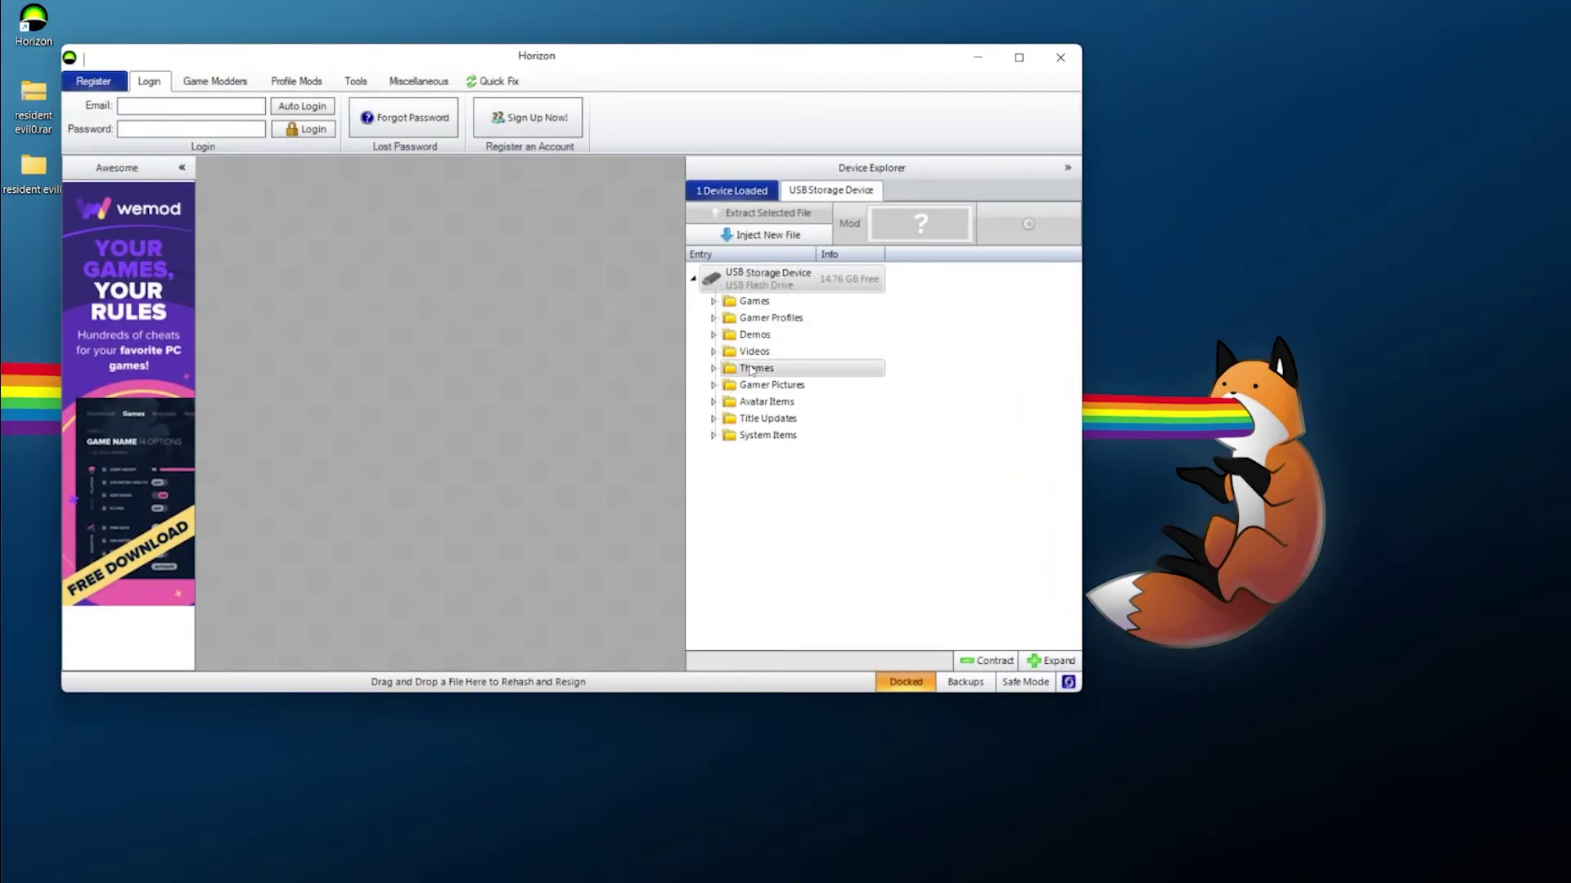
Step: In Horizon, open the first-listed gamer profile from the USB Storage Device and place its package at the workspace's upper left
left_click(714, 319)
left_click(728, 339)
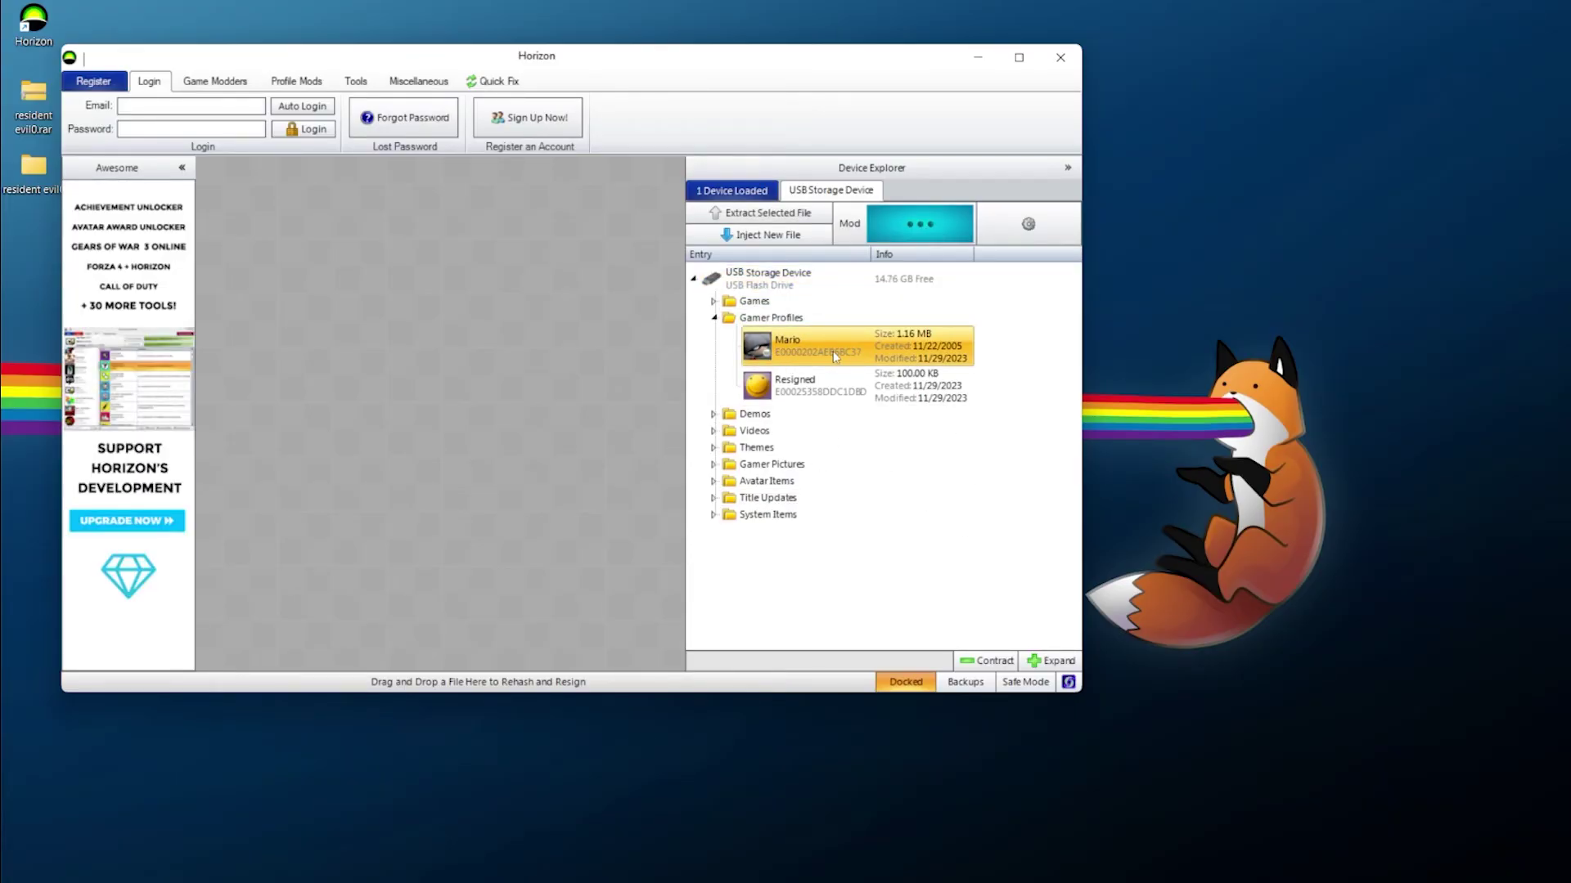
left_click_drag(214, 193, 223, 185)
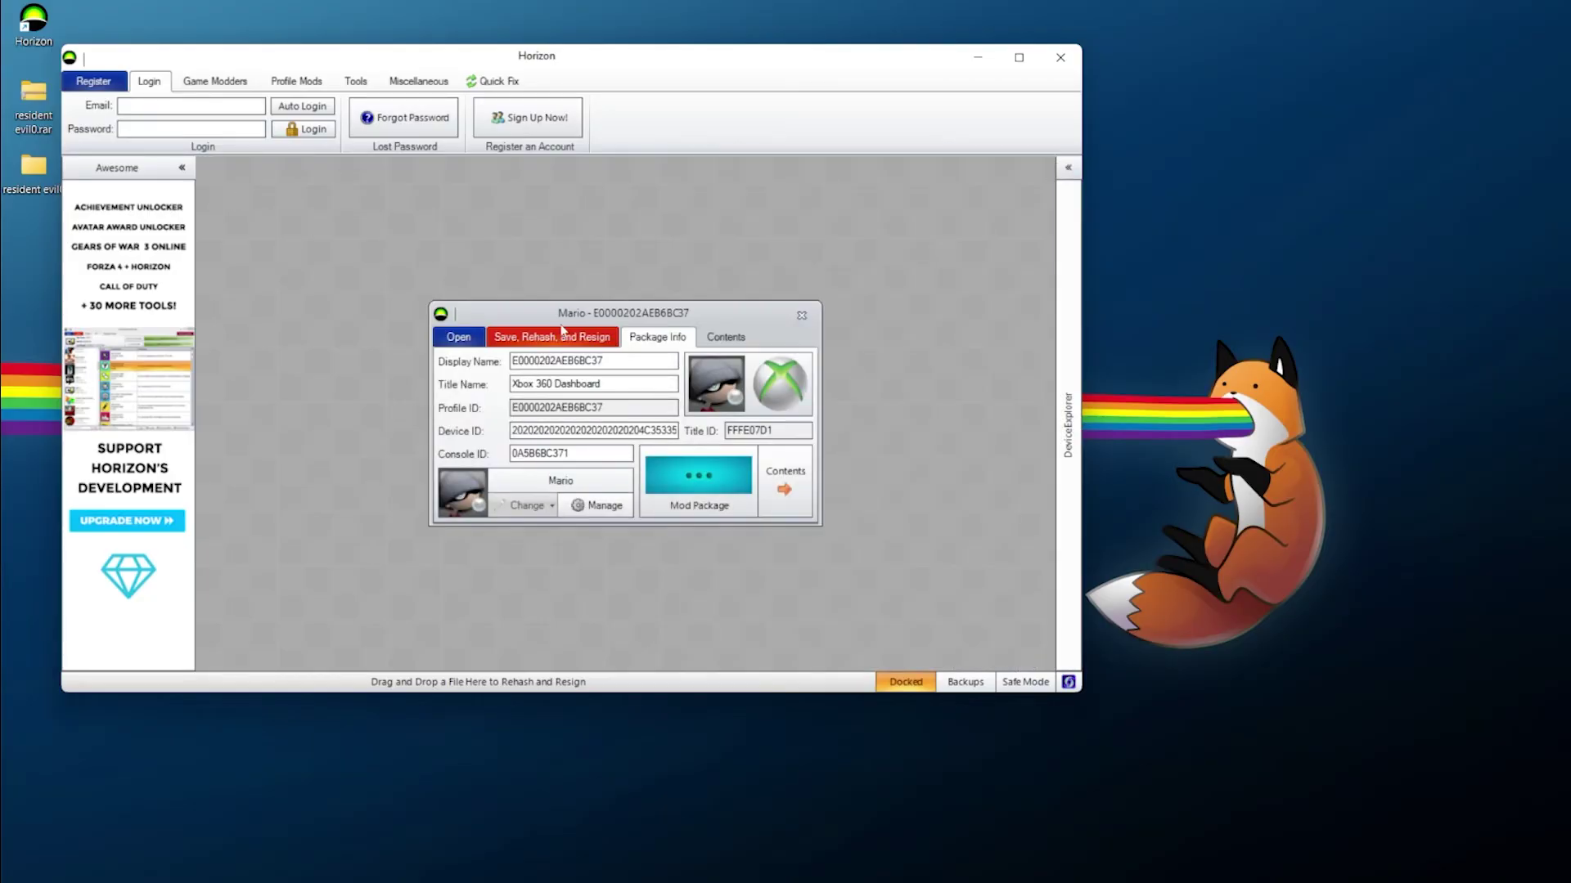
left_click_drag(560, 315, 336, 186)
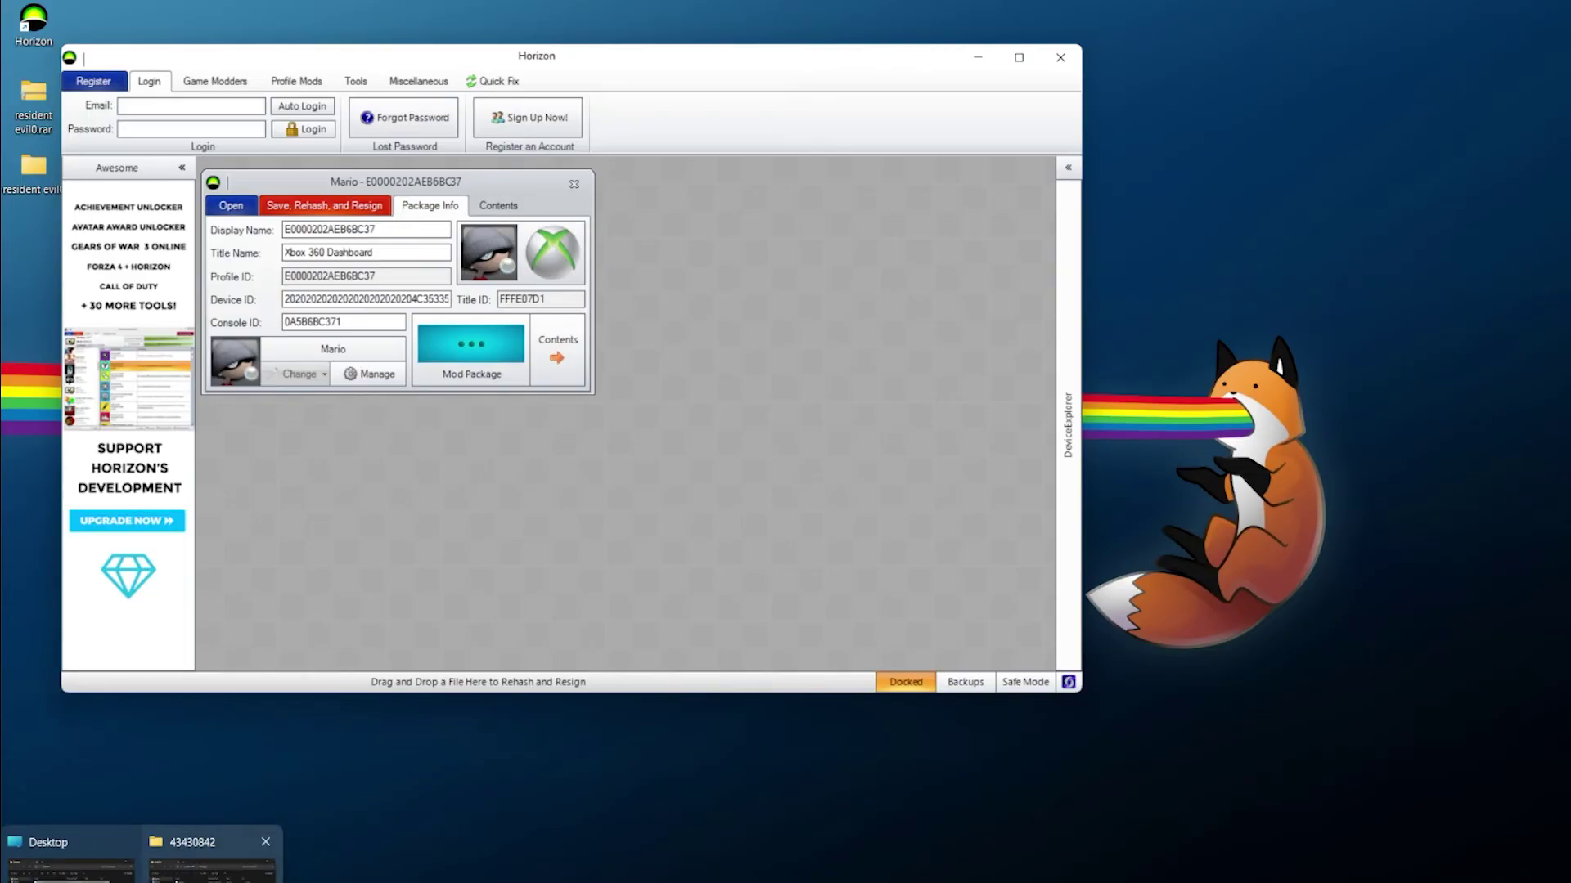
Step: Load data0.bin from the 43430842 folder into Horizon and place the Resident Evil 0 package clear of the profile package
left_click(212, 854)
left_click(486, 223)
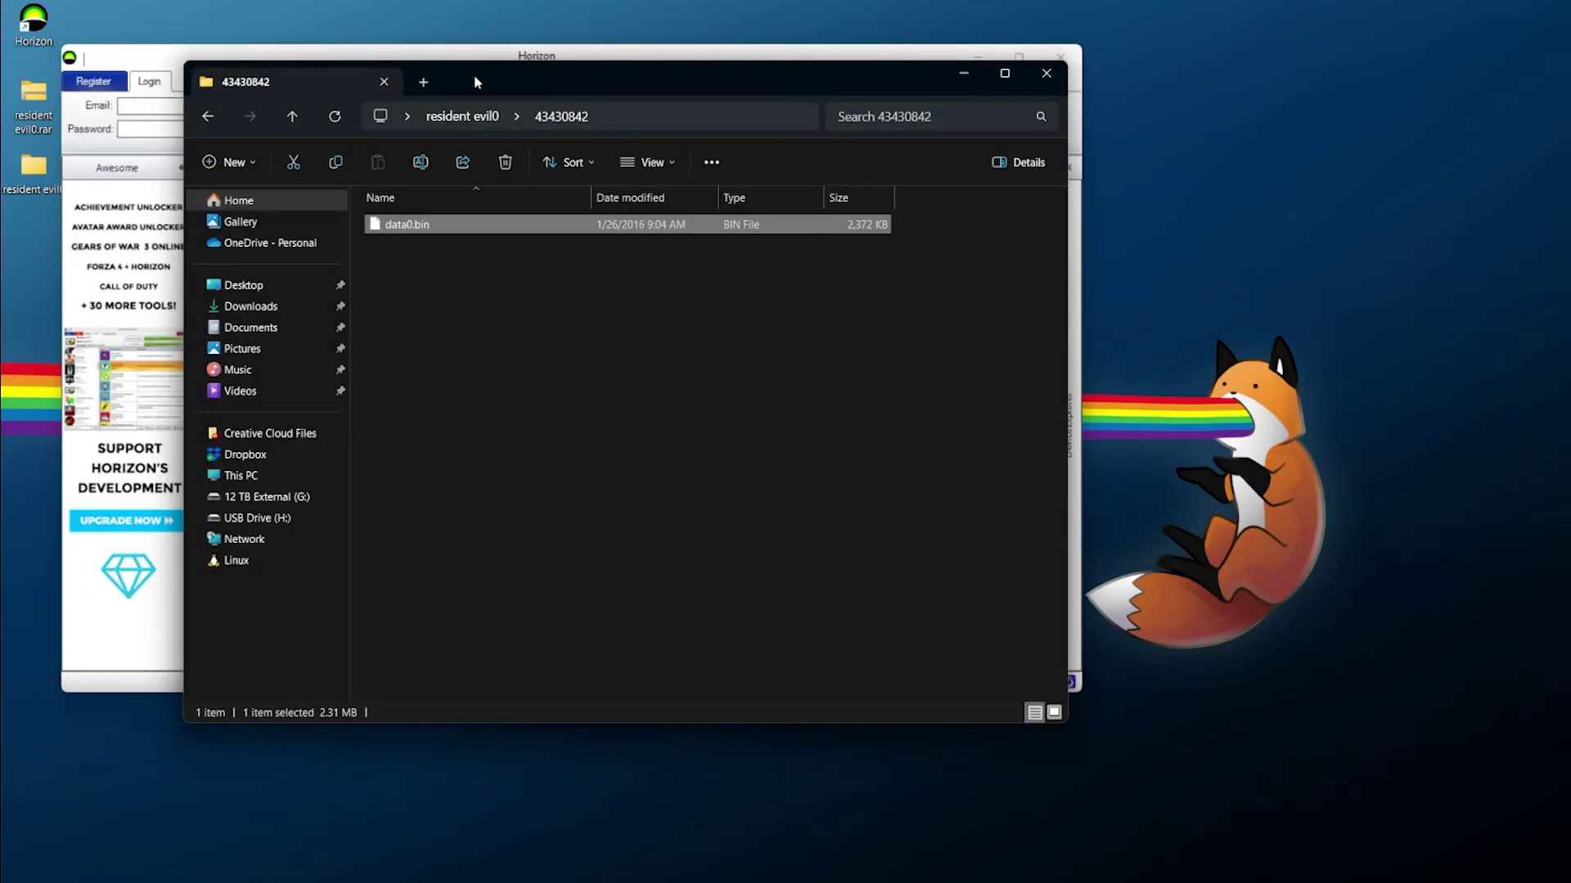
left_click_drag(474, 75, 447, 365)
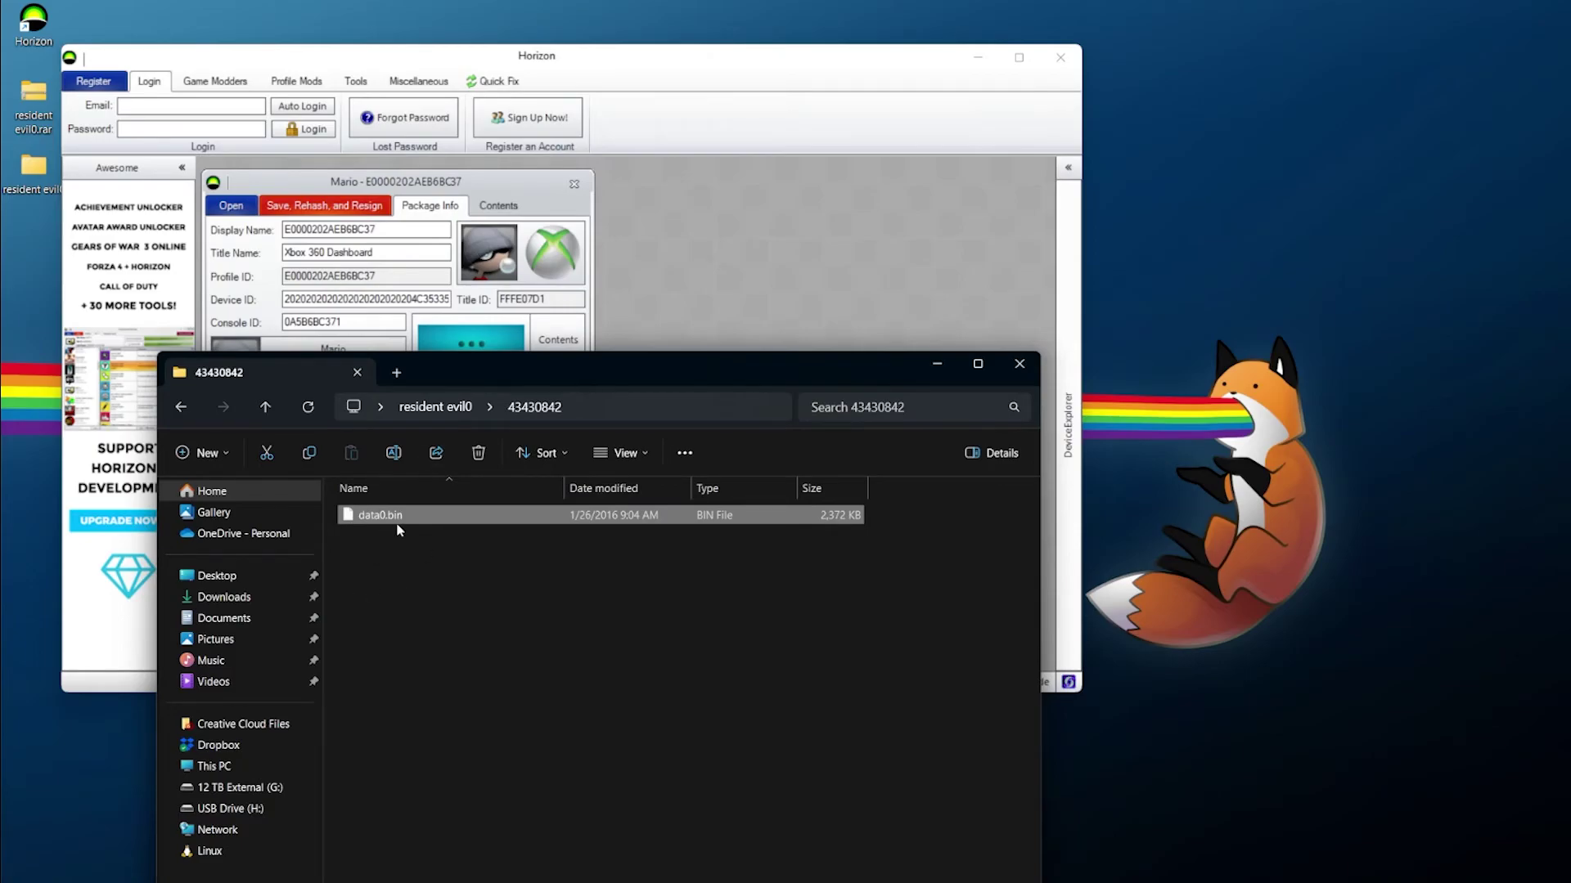
left_click_drag(383, 520, 684, 239)
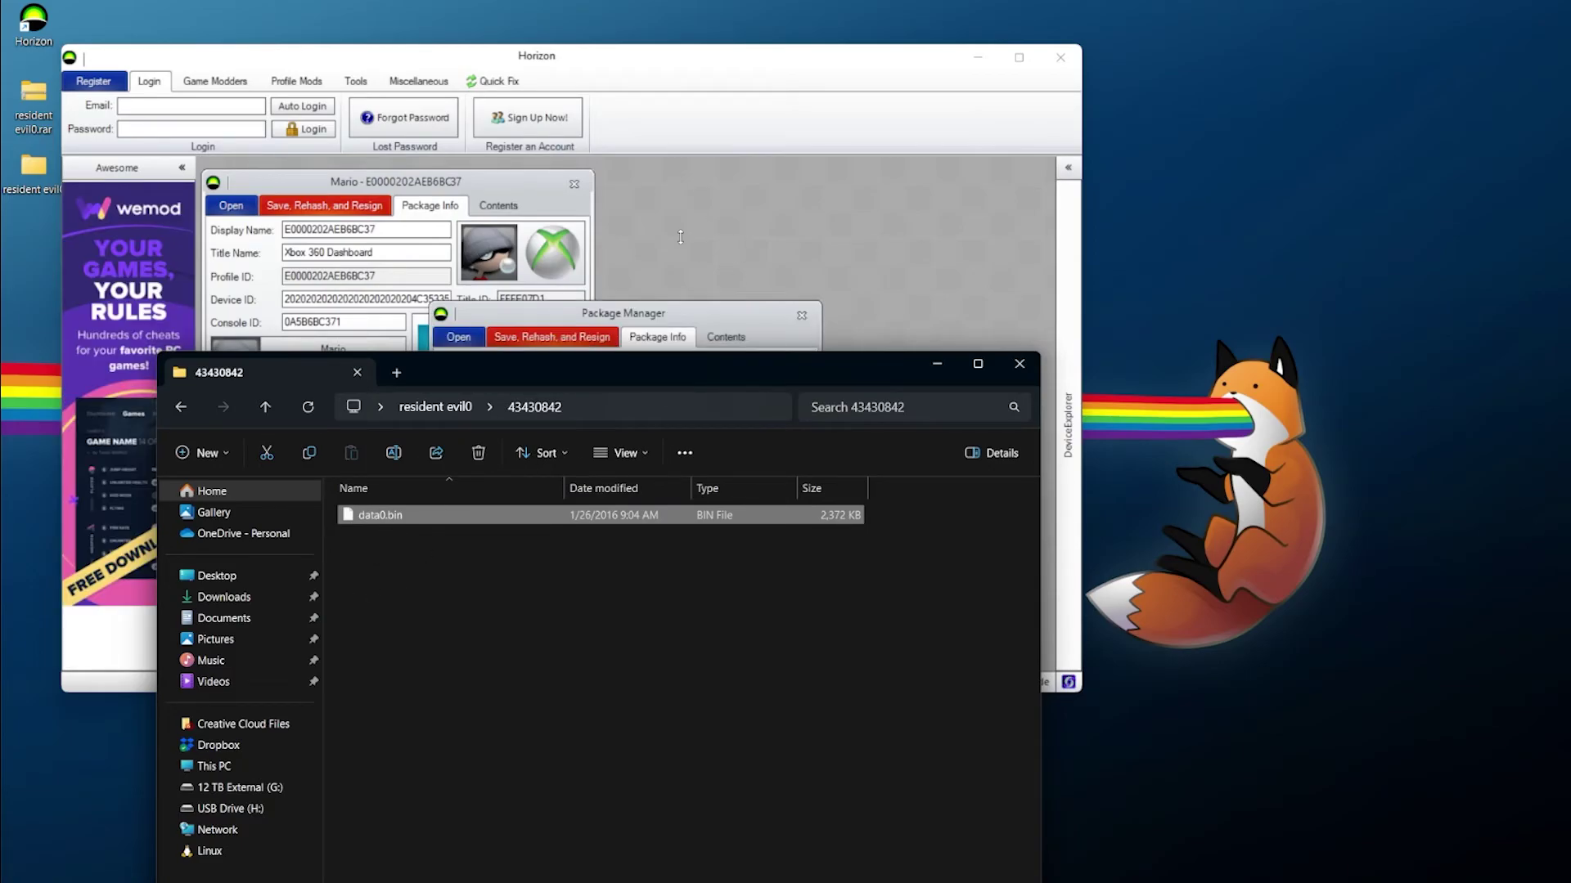
left_click(938, 367)
left_click_drag(528, 323, 706, 447)
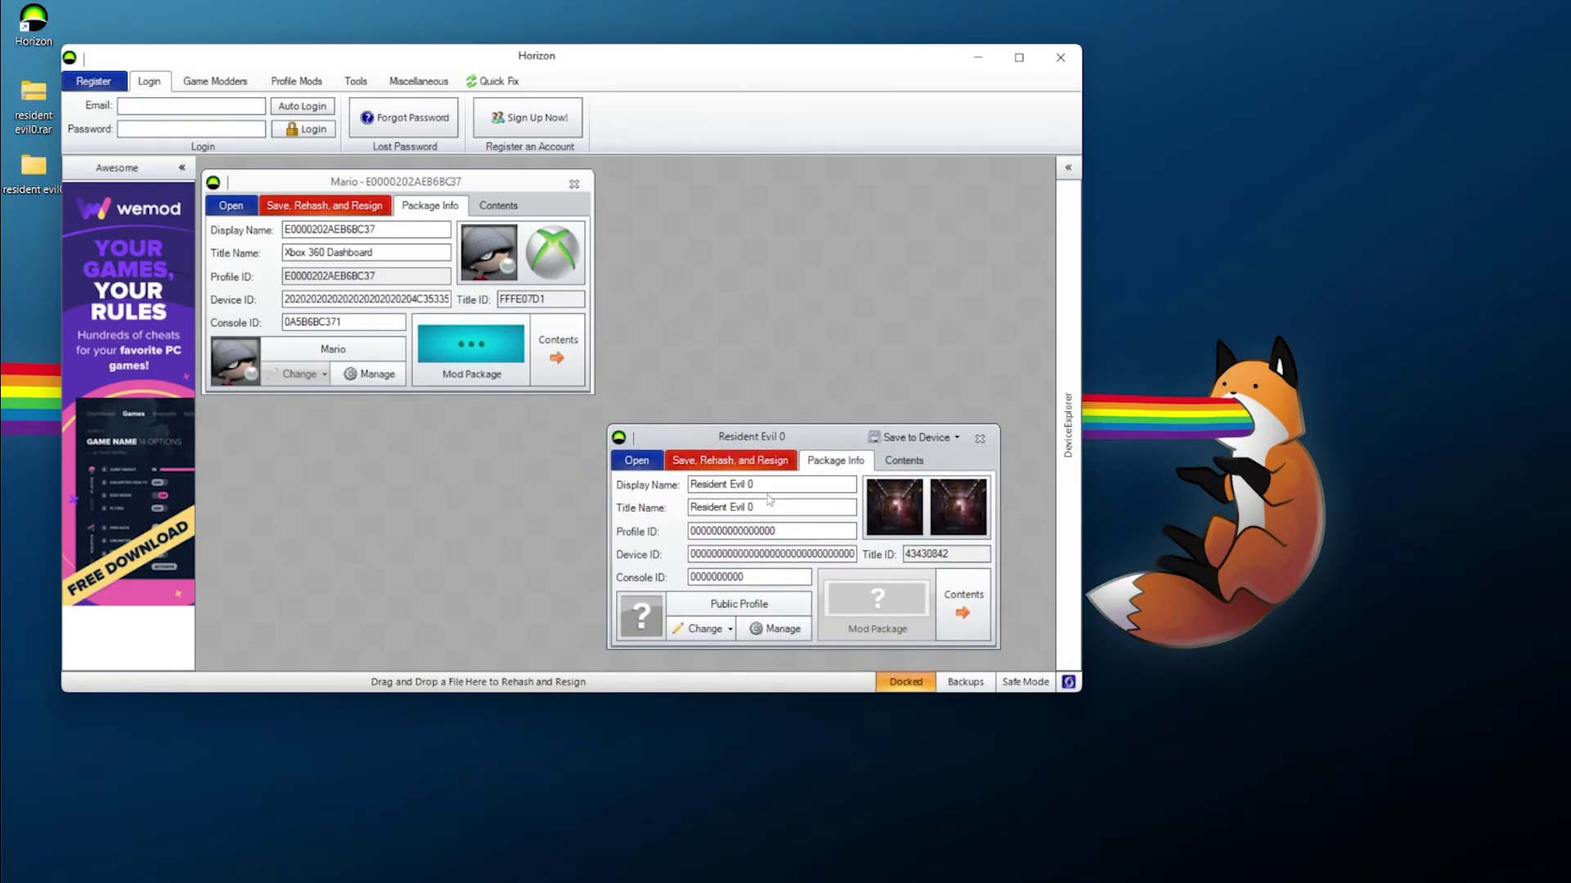
Step: Copy the Profile ID from the gamer profile package and replace the Resident Evil 0 save's Profile ID with it
double_click(327, 277)
key("ctrl+c")
double_click(731, 532)
key("ctrl+v")
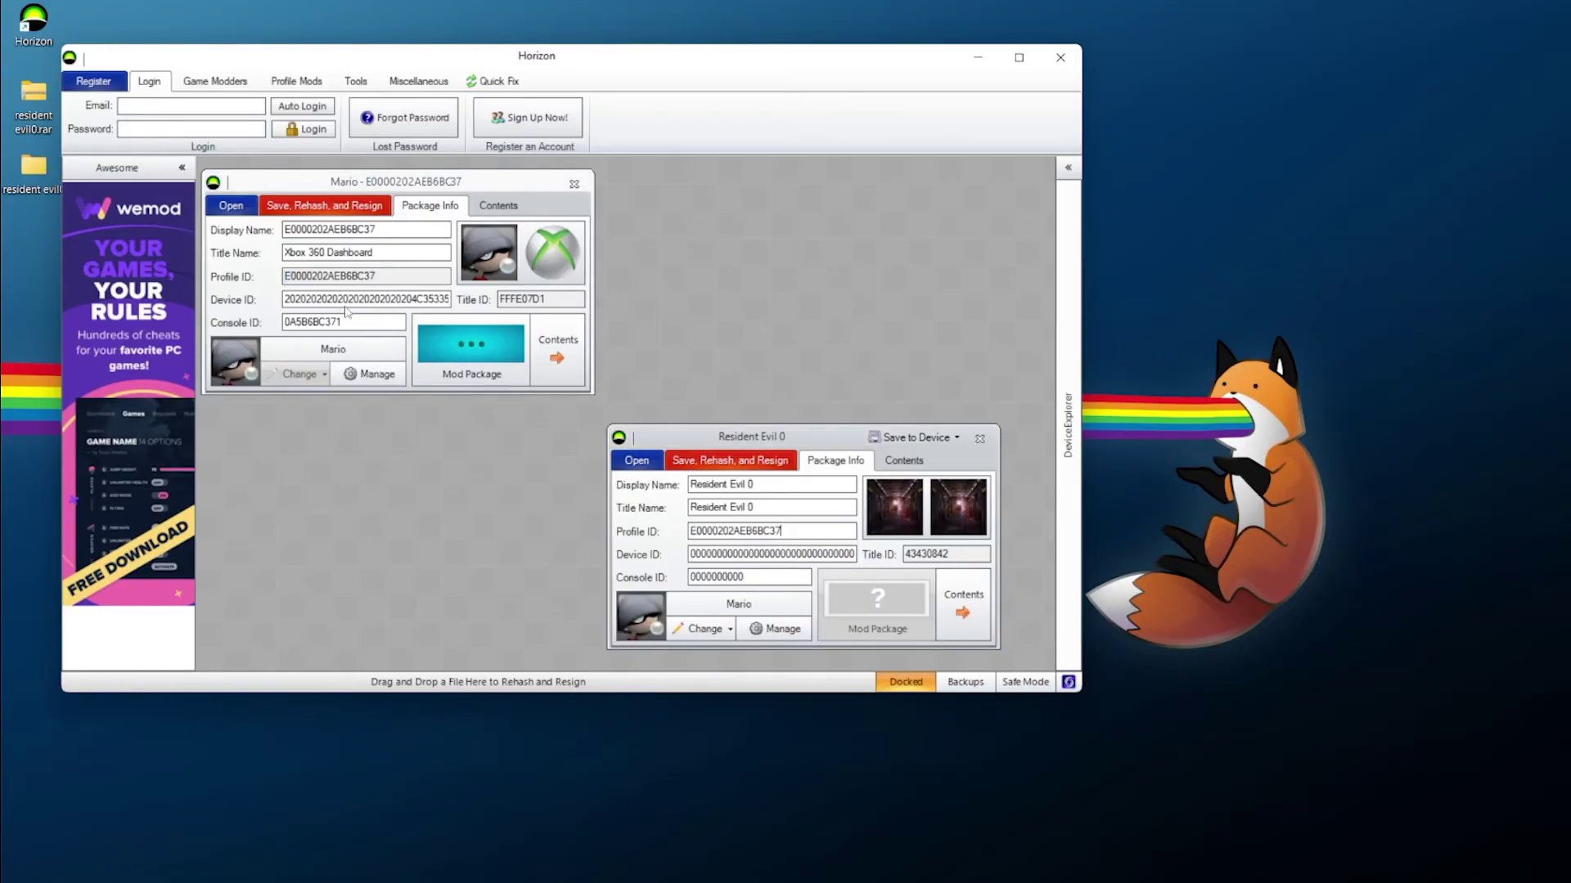
Step: Copy the Device ID from the gamer profile package and replace the Resident Evil 0 save's Device ID with it
double_click(341, 300)
key("ctrl+c")
double_click(771, 555)
key("ctrl+v")
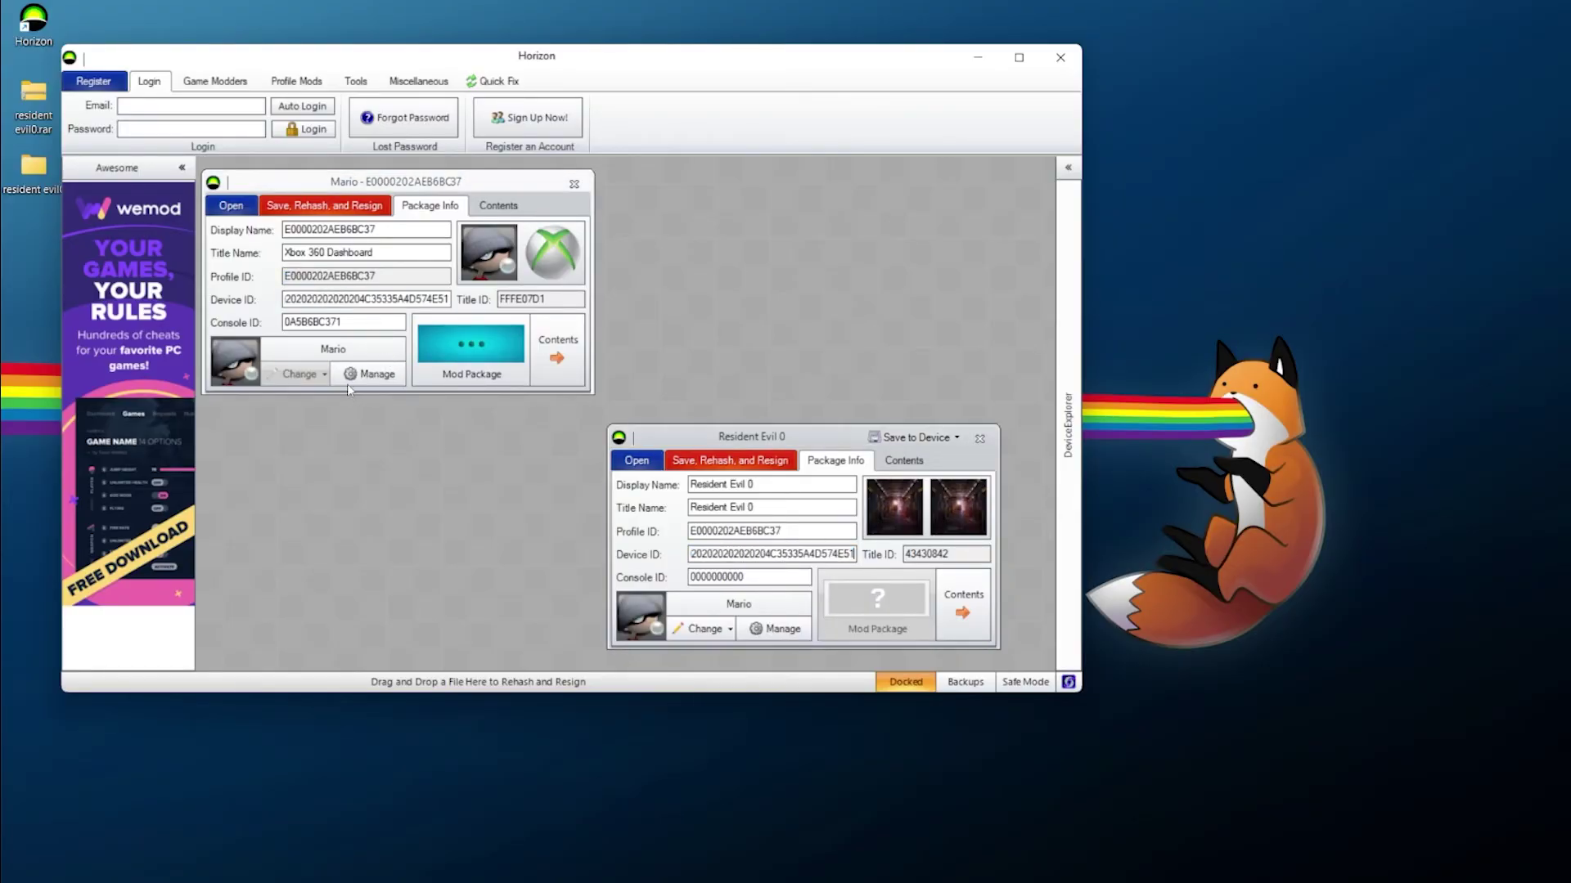
Step: Copy the Console ID from the gamer profile package and replace the Resident Evil 0 save's Console ID with it
double_click(344, 323)
key("ctrl+c")
double_click(724, 576)
key("ctrl+v")
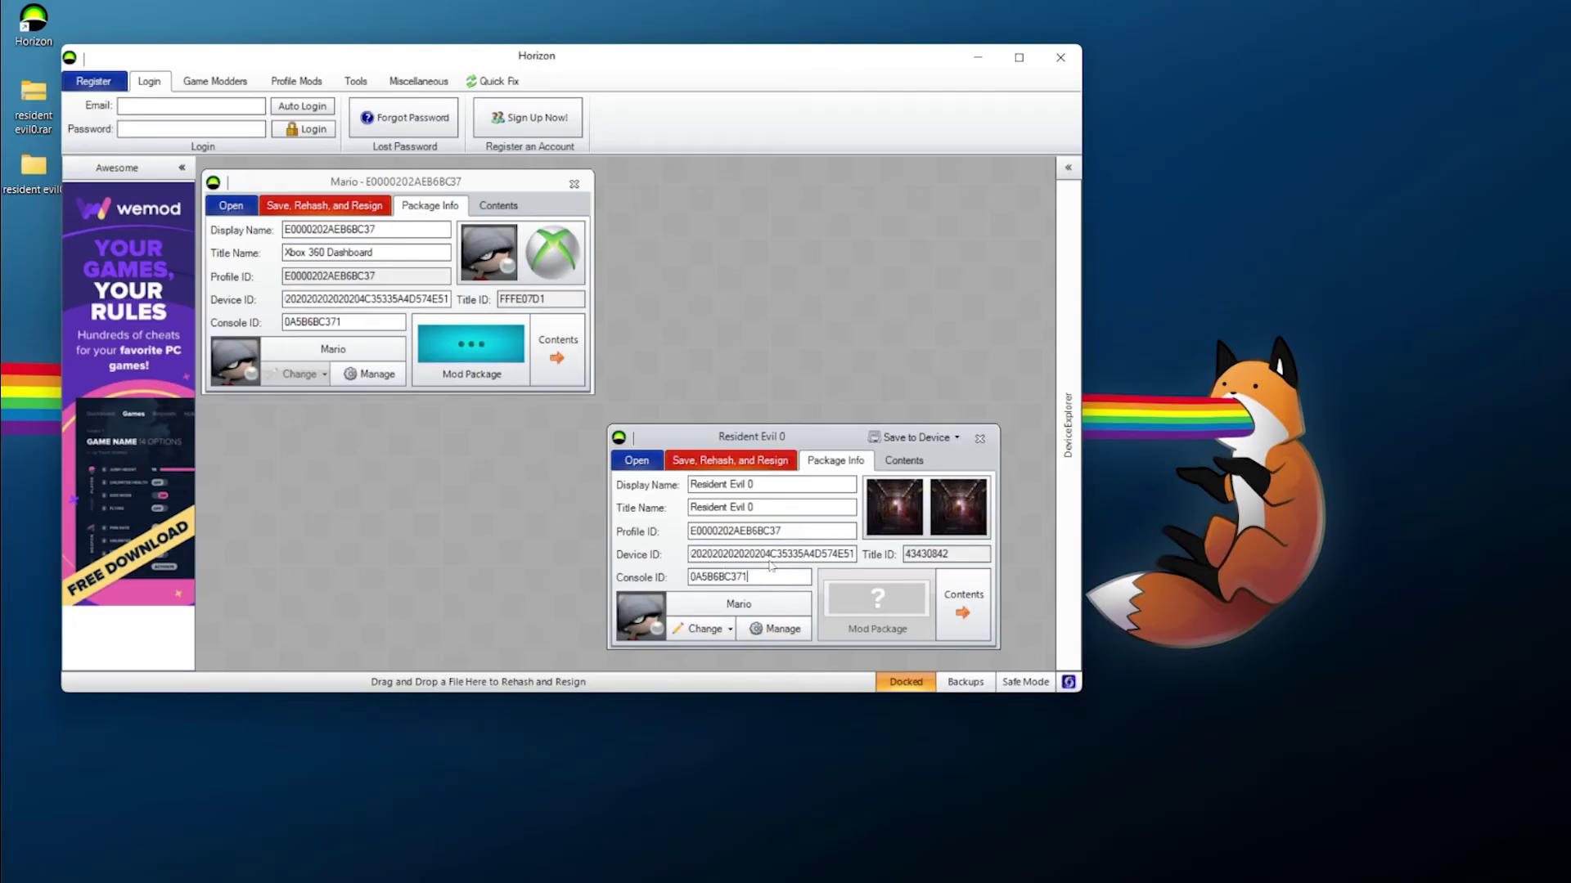
Step: Save, rehash and resign the Resident Evil 0 package, and transfer it to the USB Storage Device
left_click(706, 462)
left_click(903, 518)
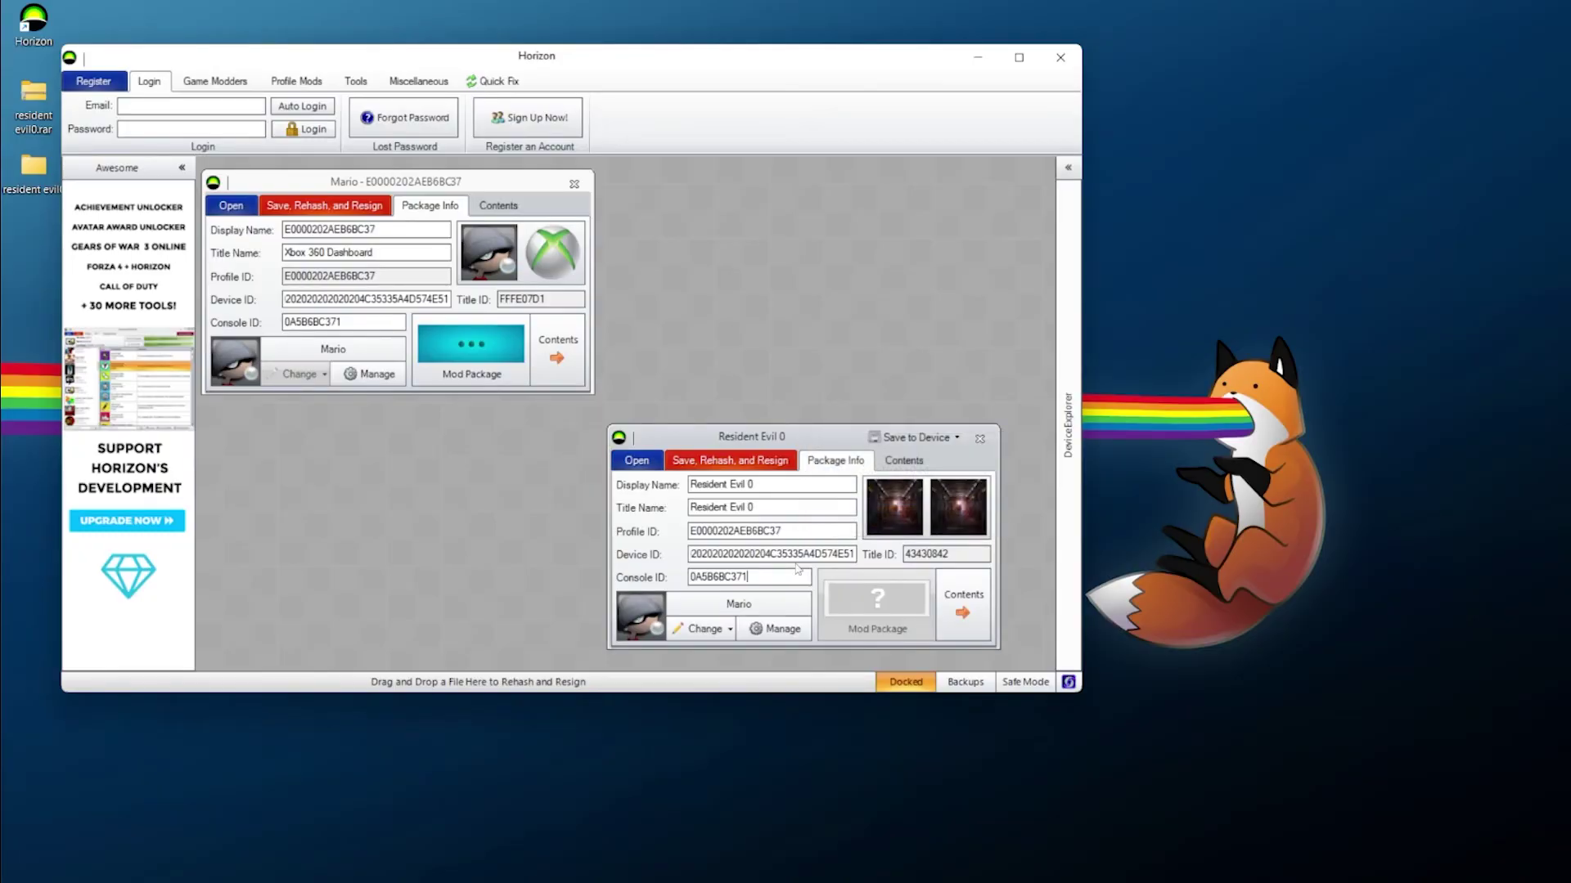
left_click(906, 439)
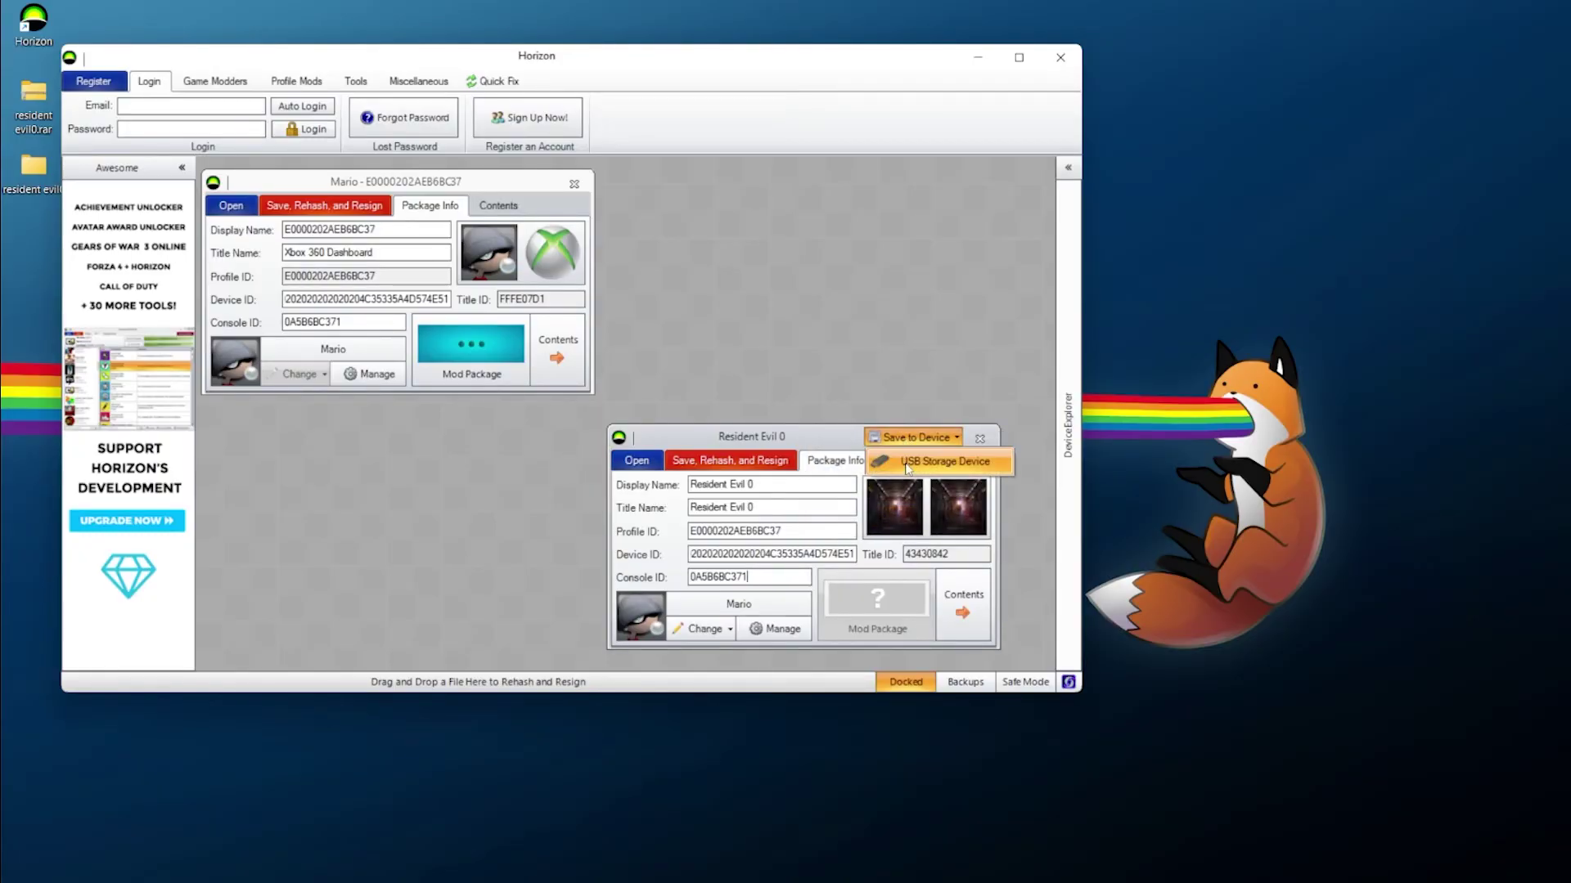
left_click(907, 467)
left_click(827, 515)
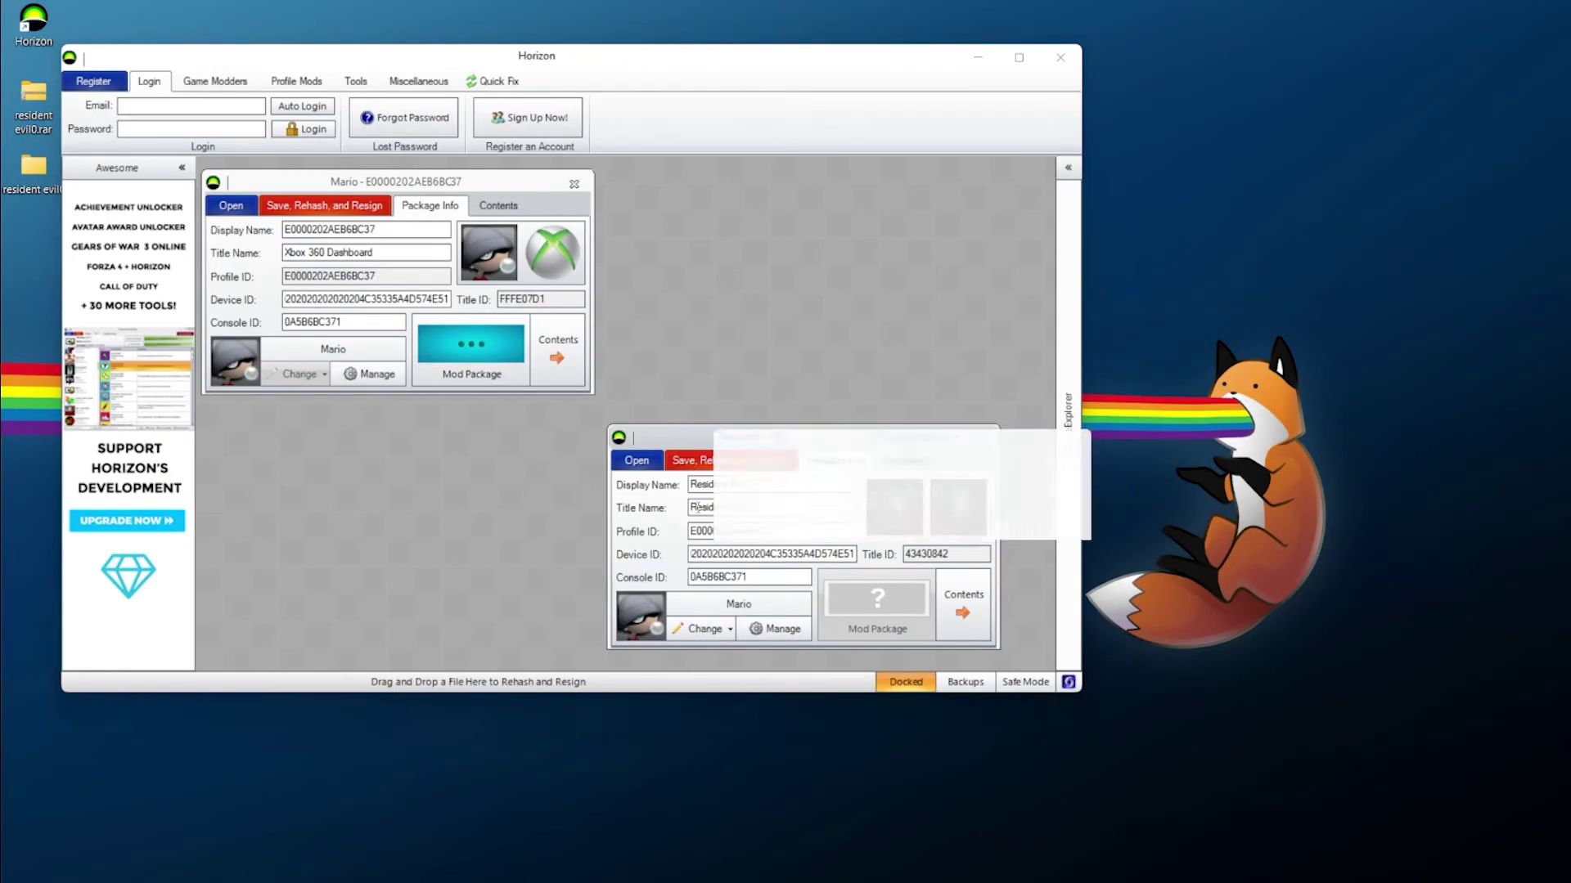
left_click(903, 524)
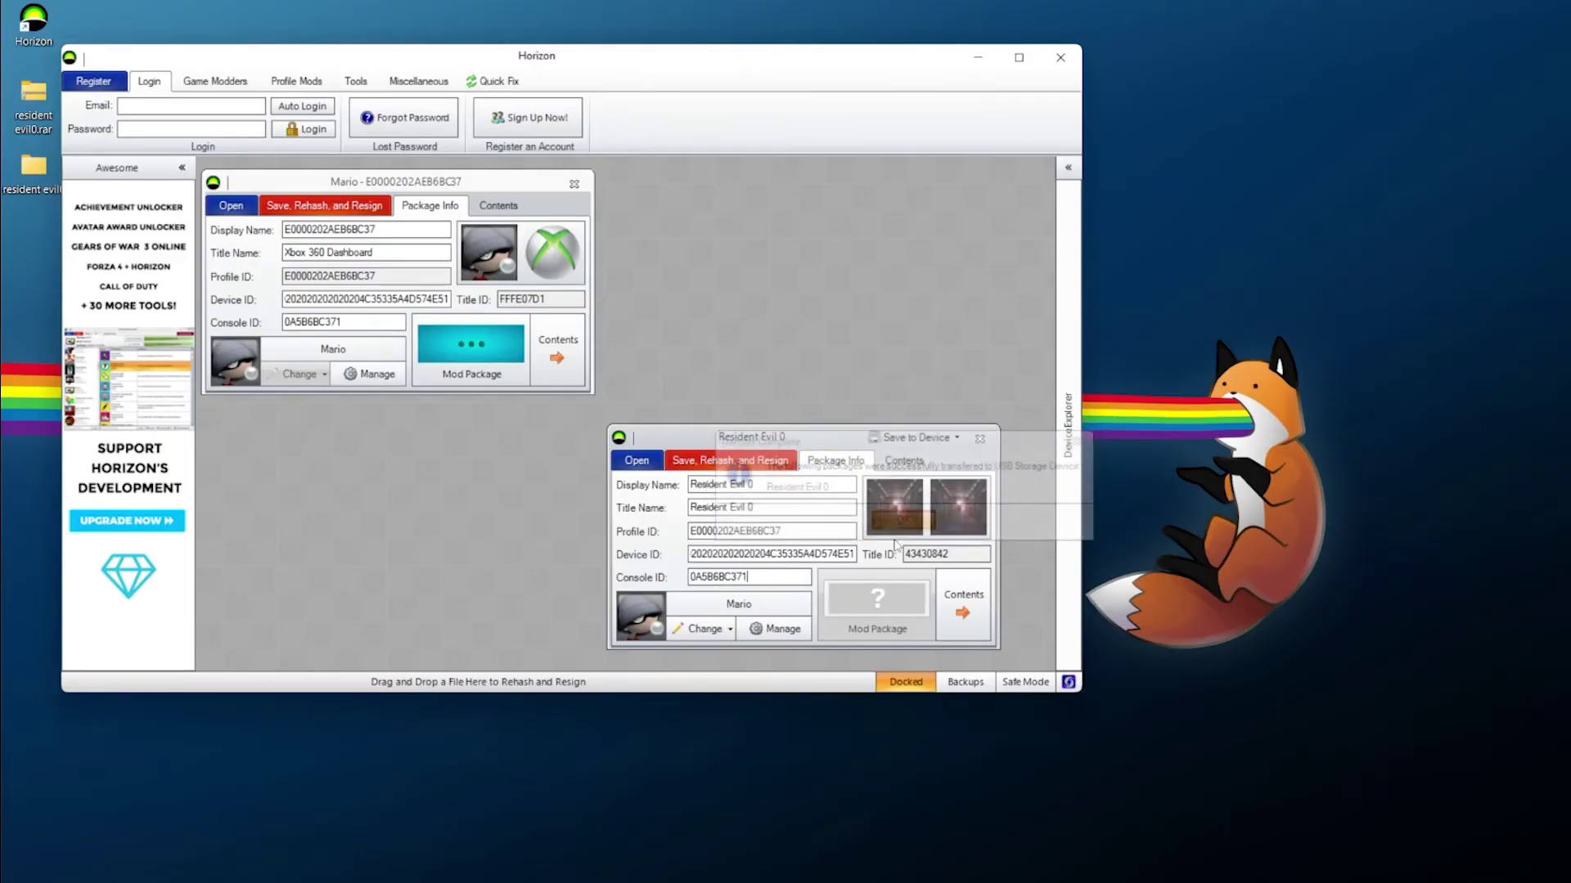
Step: Close both package windows and check the Resident Evil 0 save under Games on the USB Storage Device
left_click(980, 439)
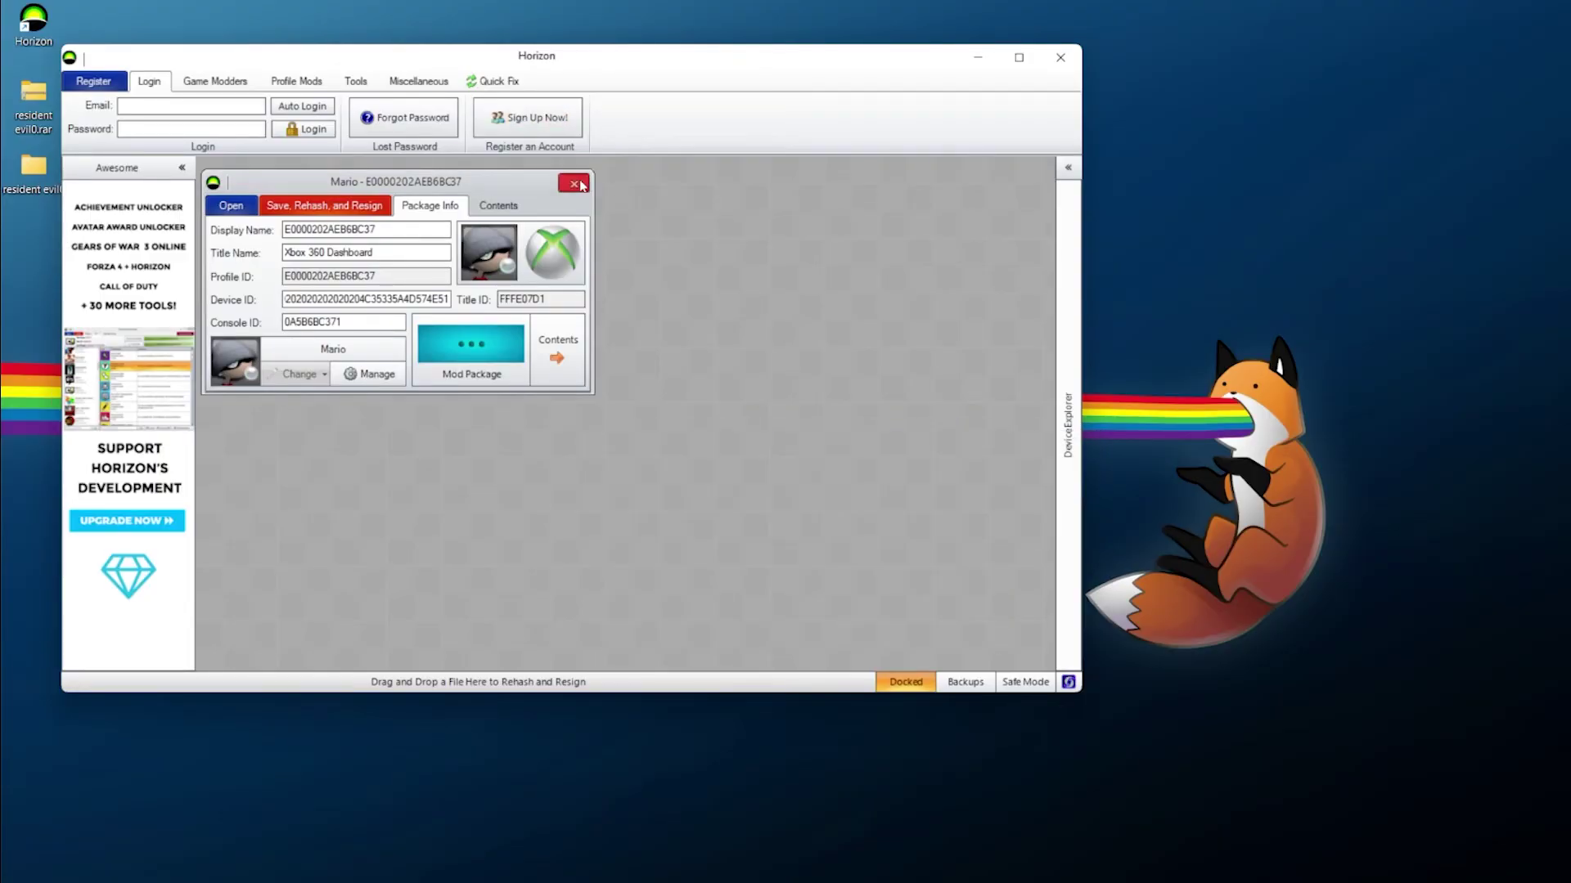
left_click(574, 184)
left_click(714, 301)
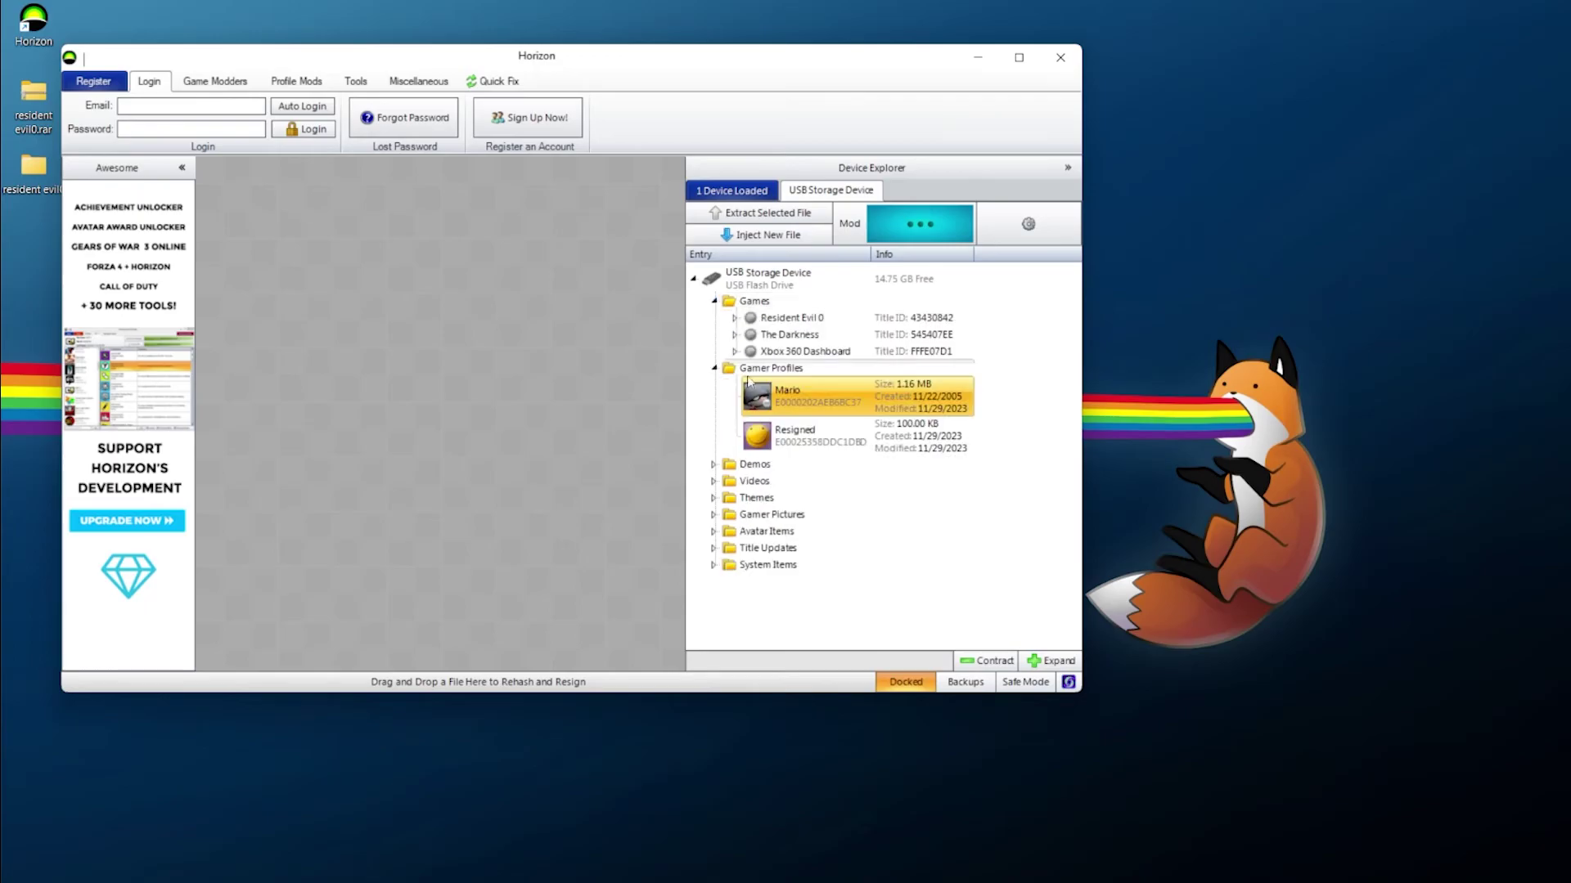
left_click(735, 318)
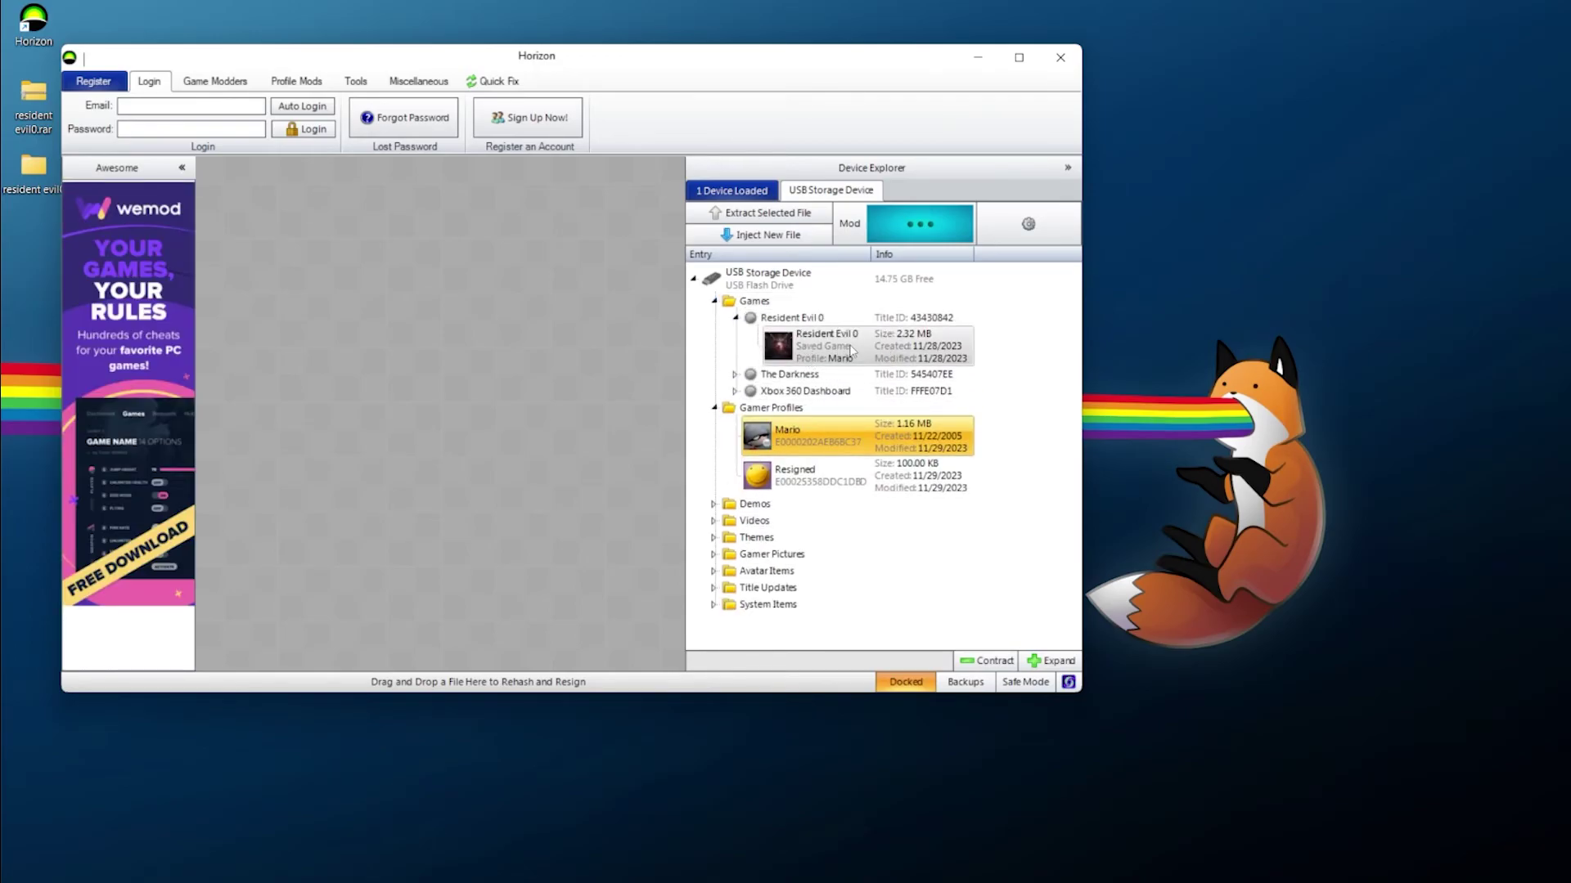
left_click(905, 342)
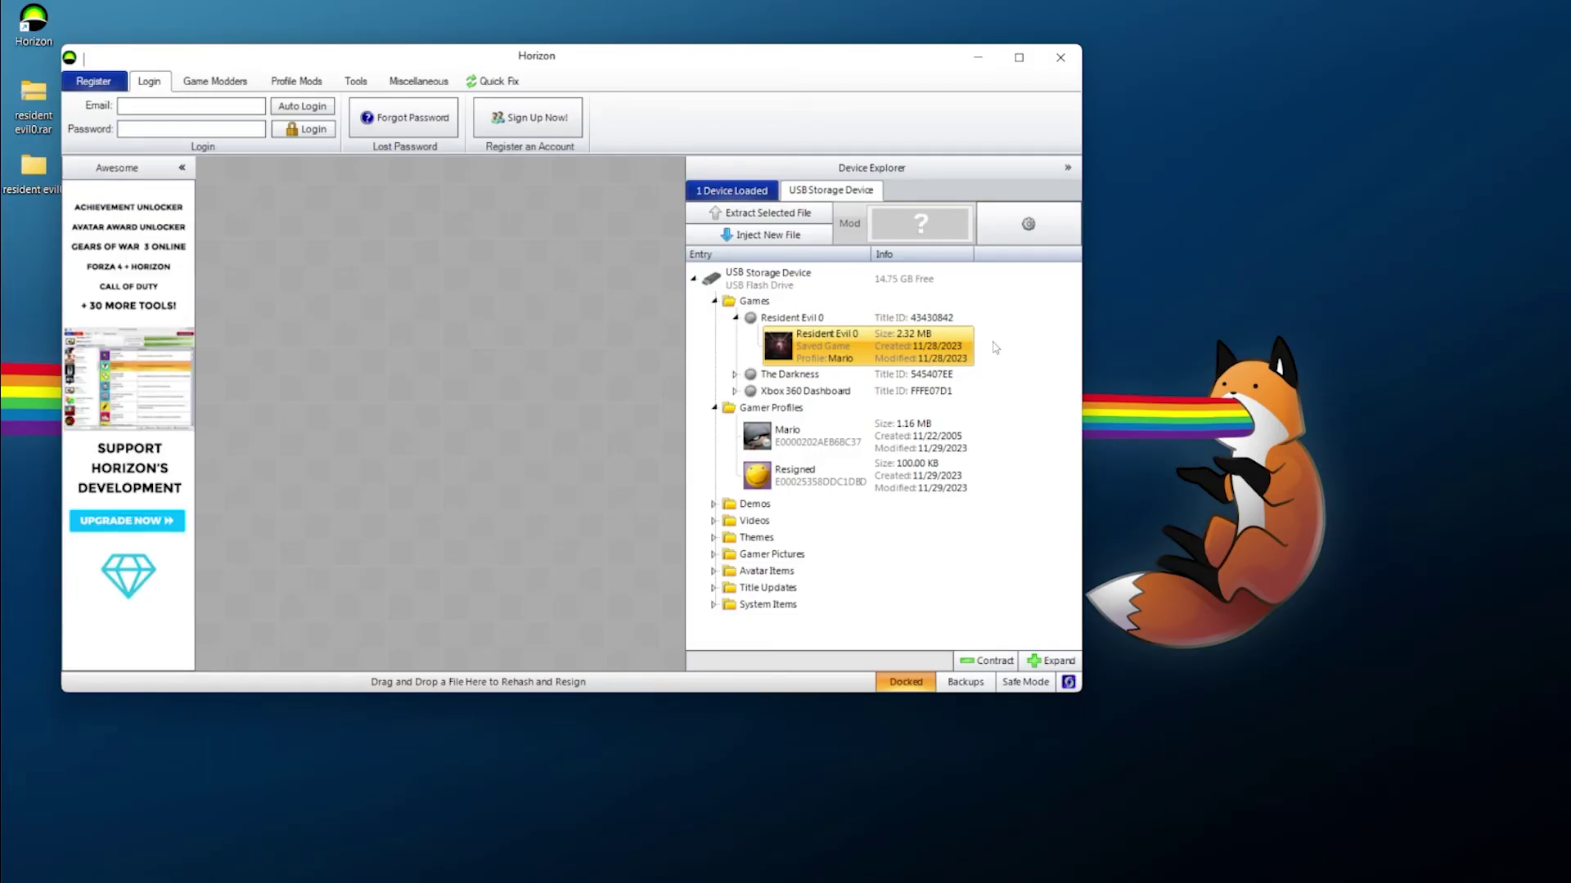
Step: Close Horizon and eject USB Drive (H:) from This PC in File Explorer
left_click(1063, 59)
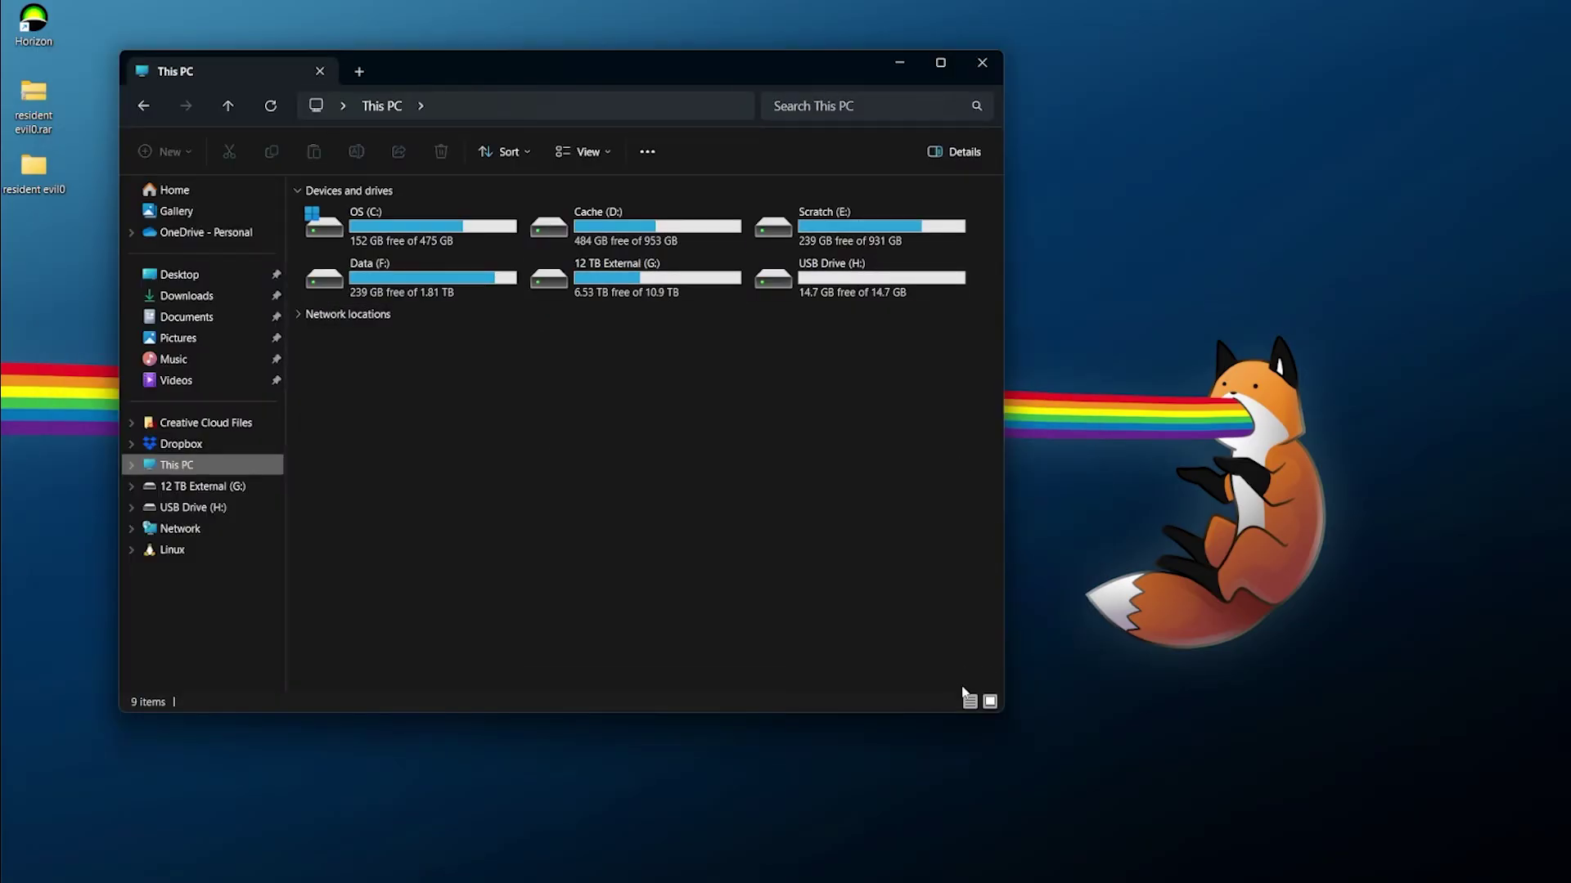
right_click(796, 273)
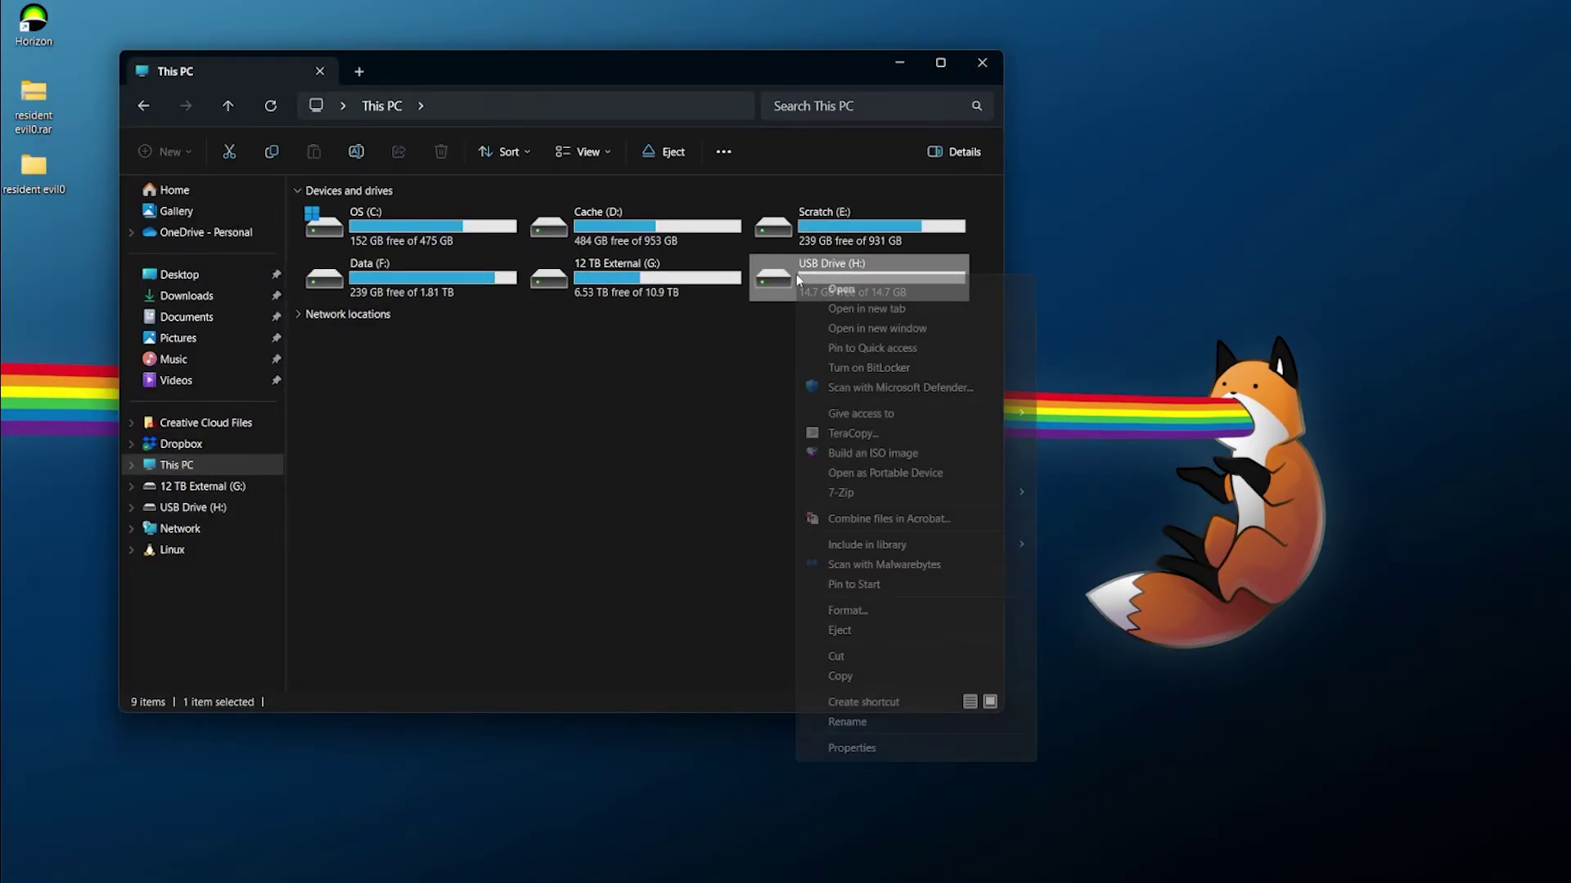
left_click(852, 633)
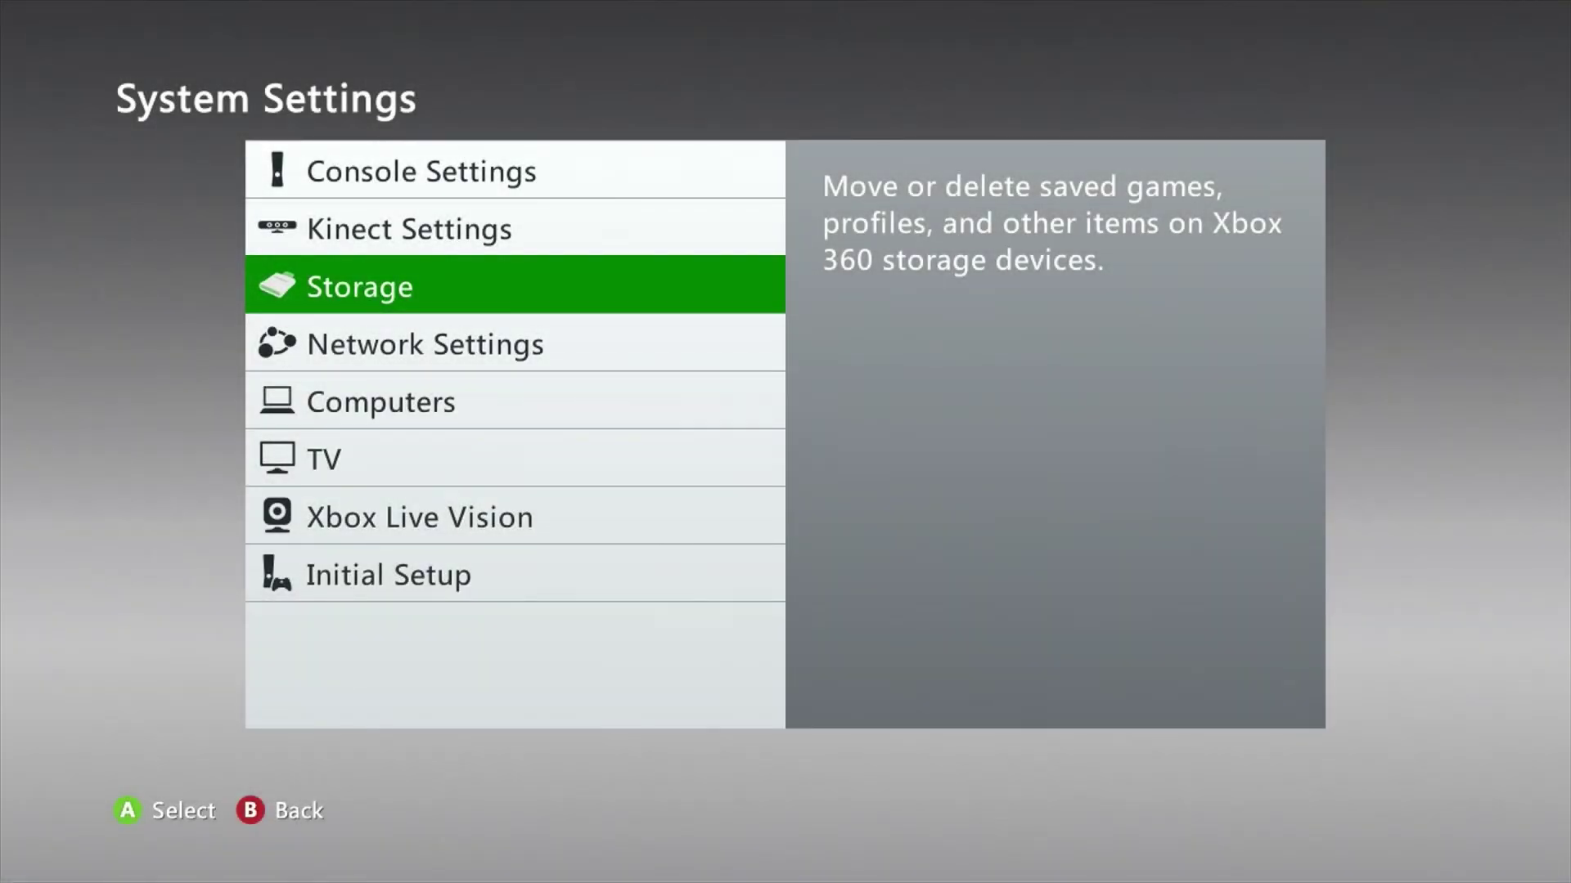
Step: On the Xbox 360, open the Profiles category of the USB Storage Device in the Storage settings
key("Return")
key("Down")
key("Down")
key("Return")
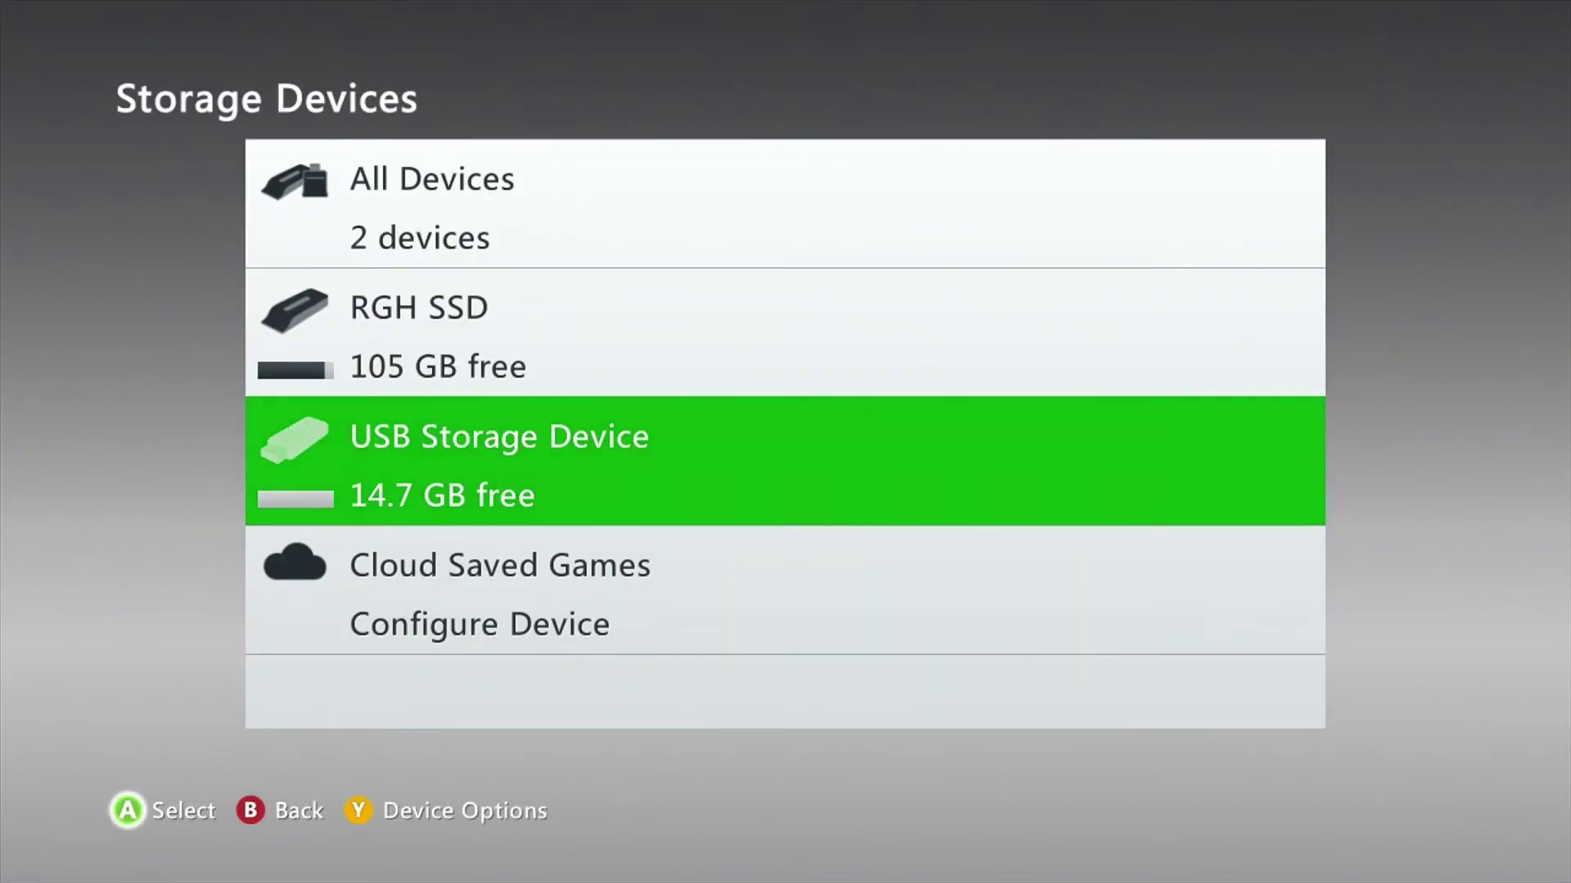
key("Down")
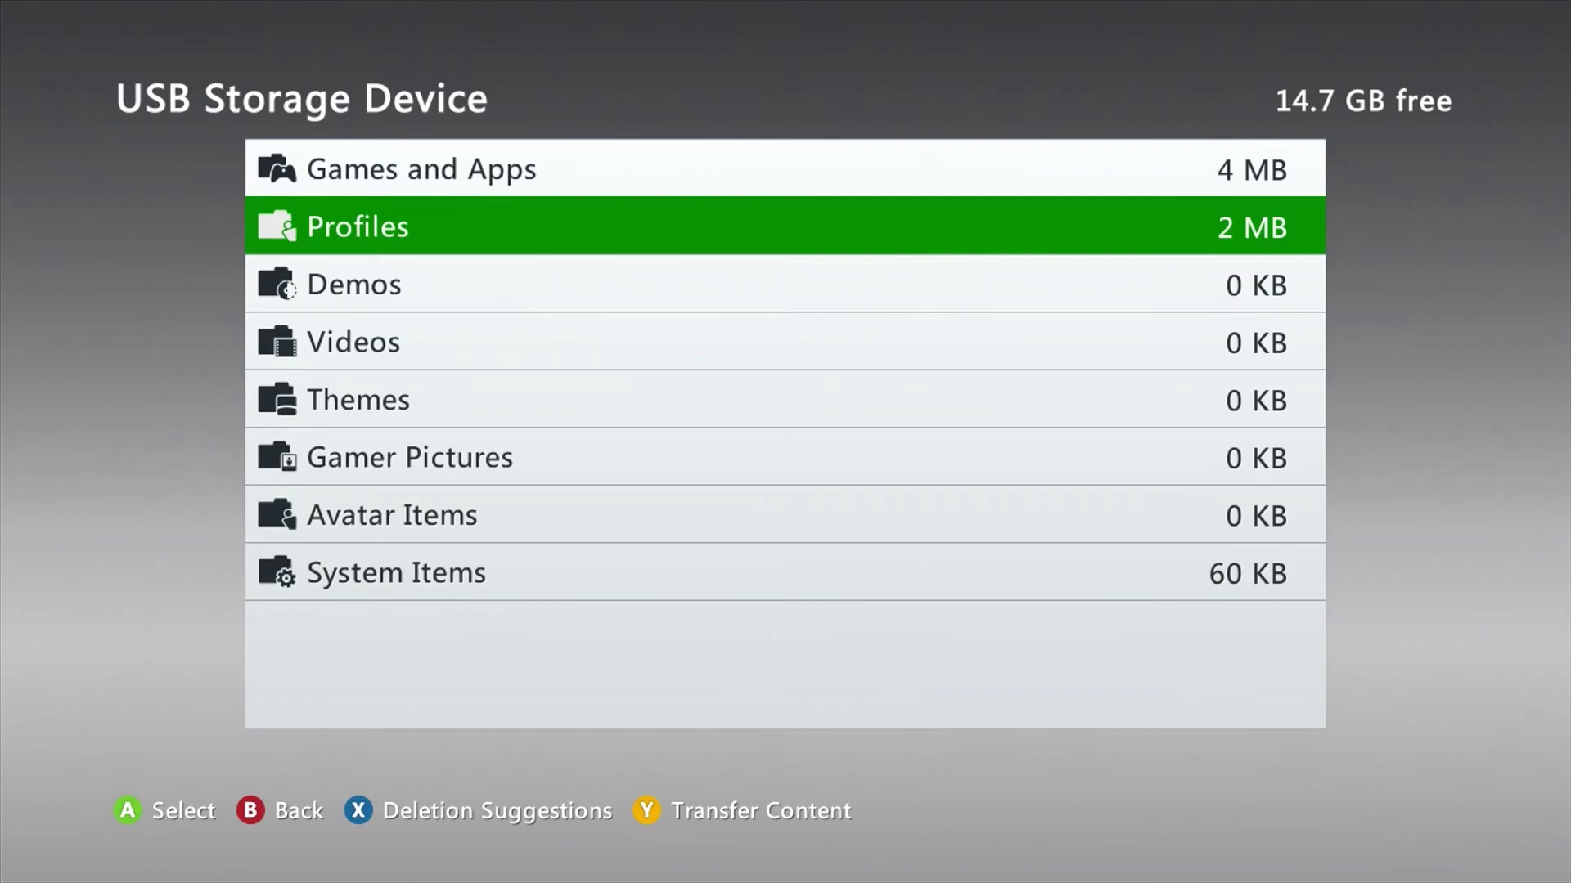
key("Return")
Step: Move the first-listed profile off the USB Storage Device
key("Down")
key("Up")
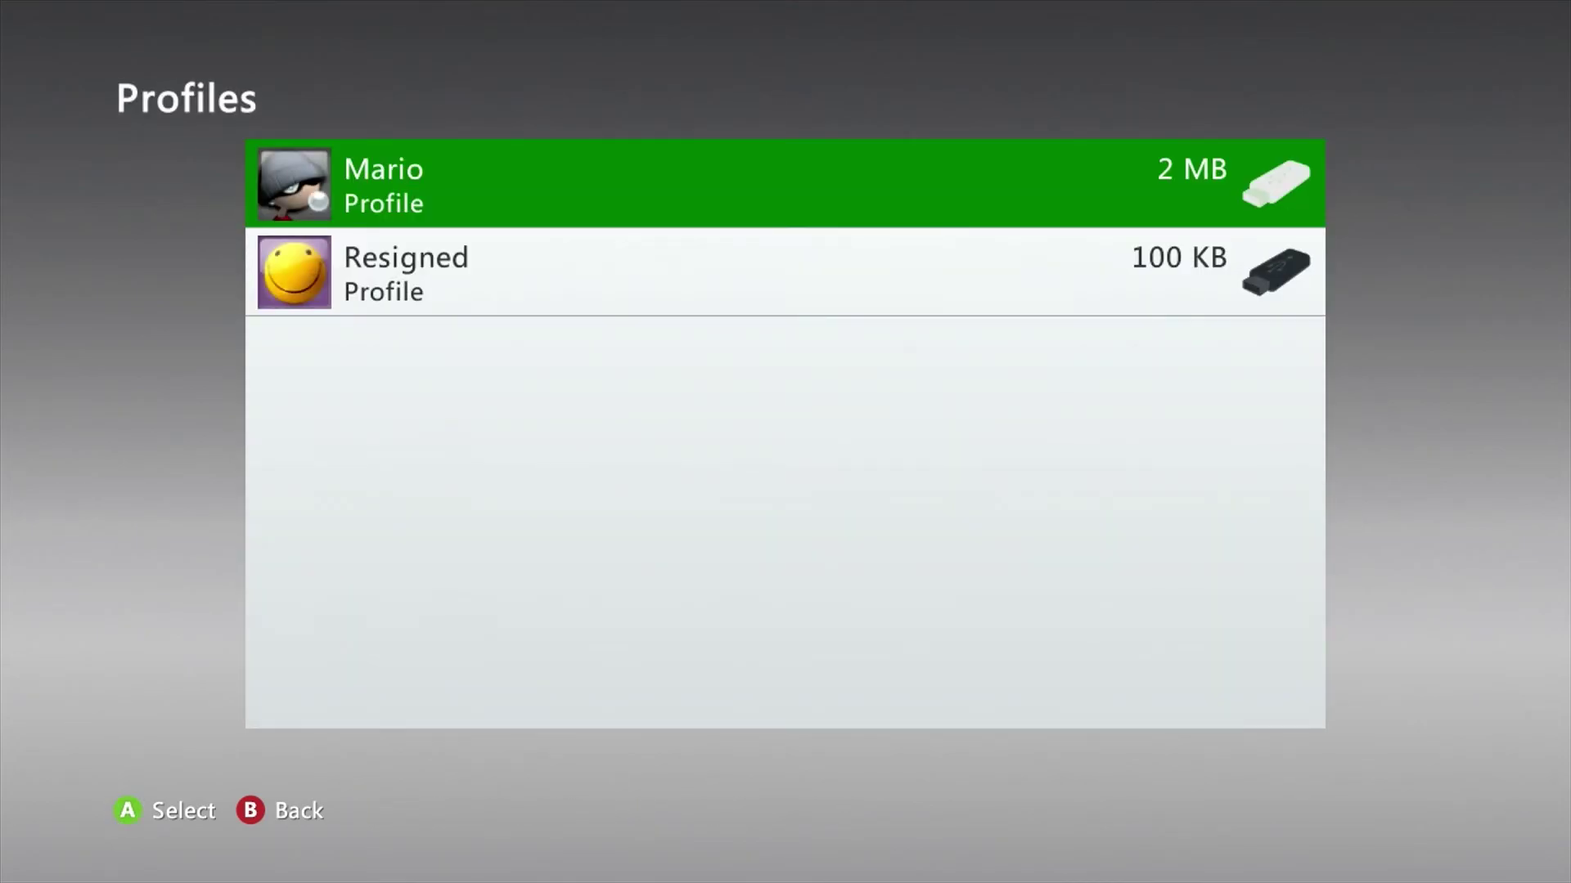
key("Return")
key("Return")
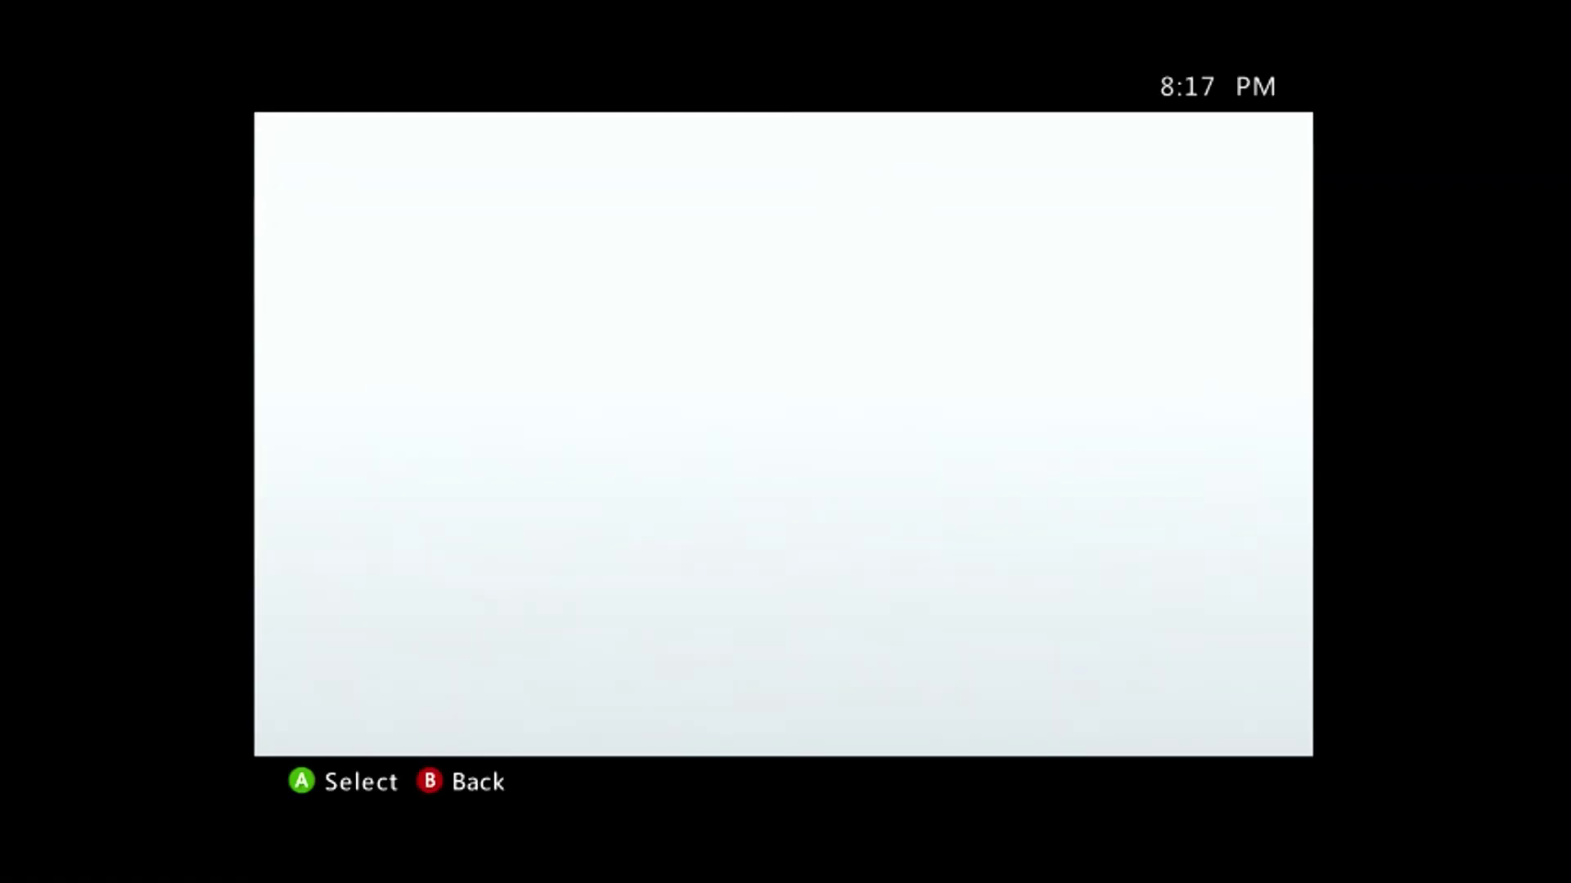
key("Return")
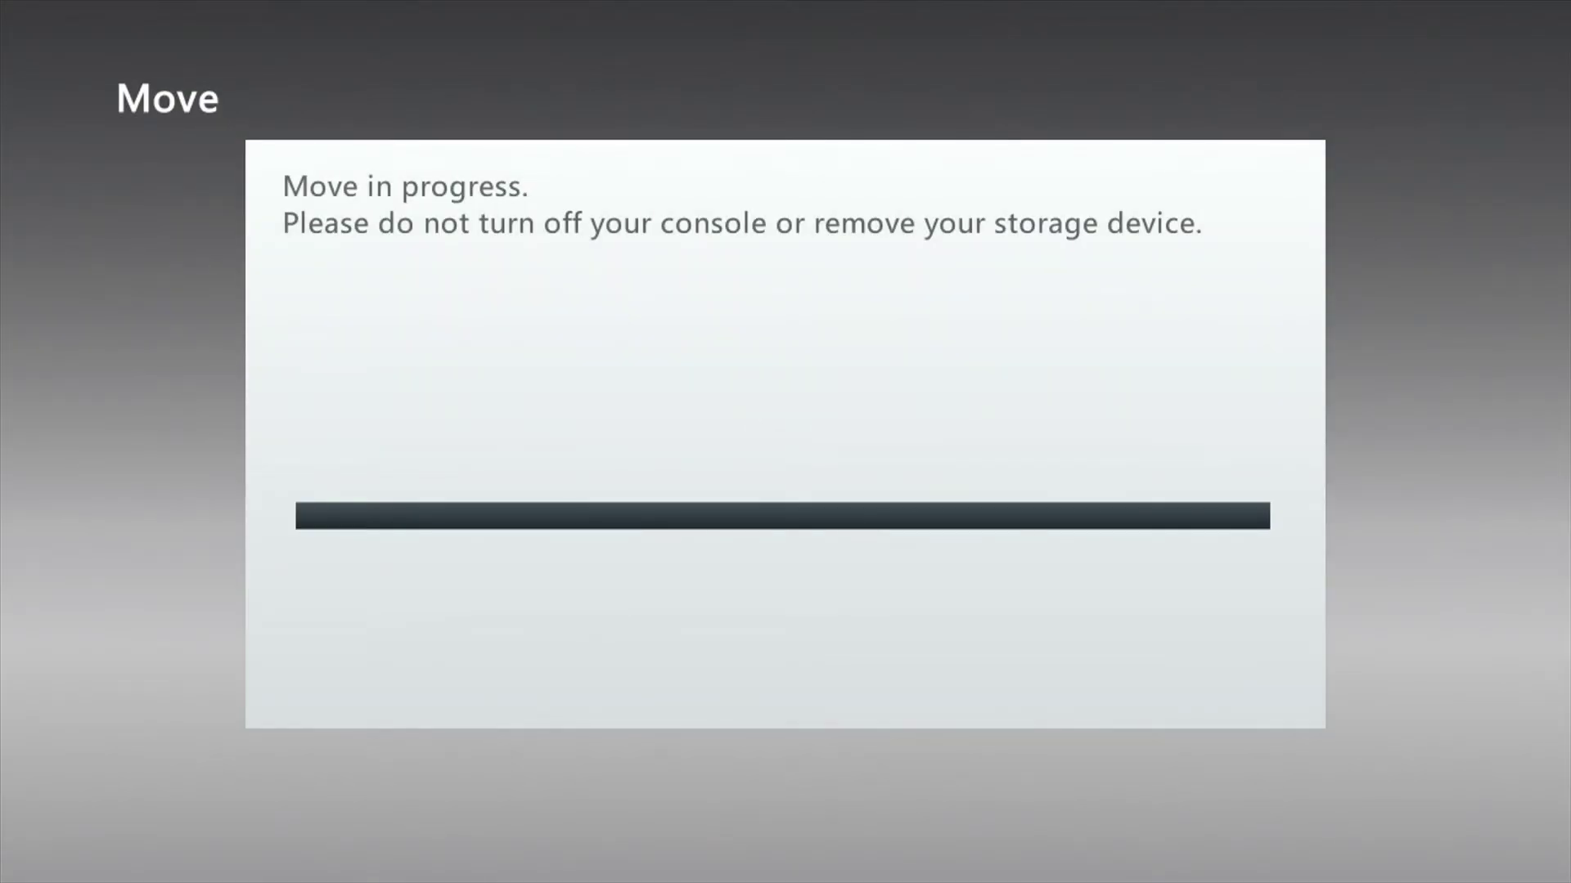
Step: Move the Resigned profile from the USB Storage Device to RGH SSD and return to the device's content categories
key("Return")
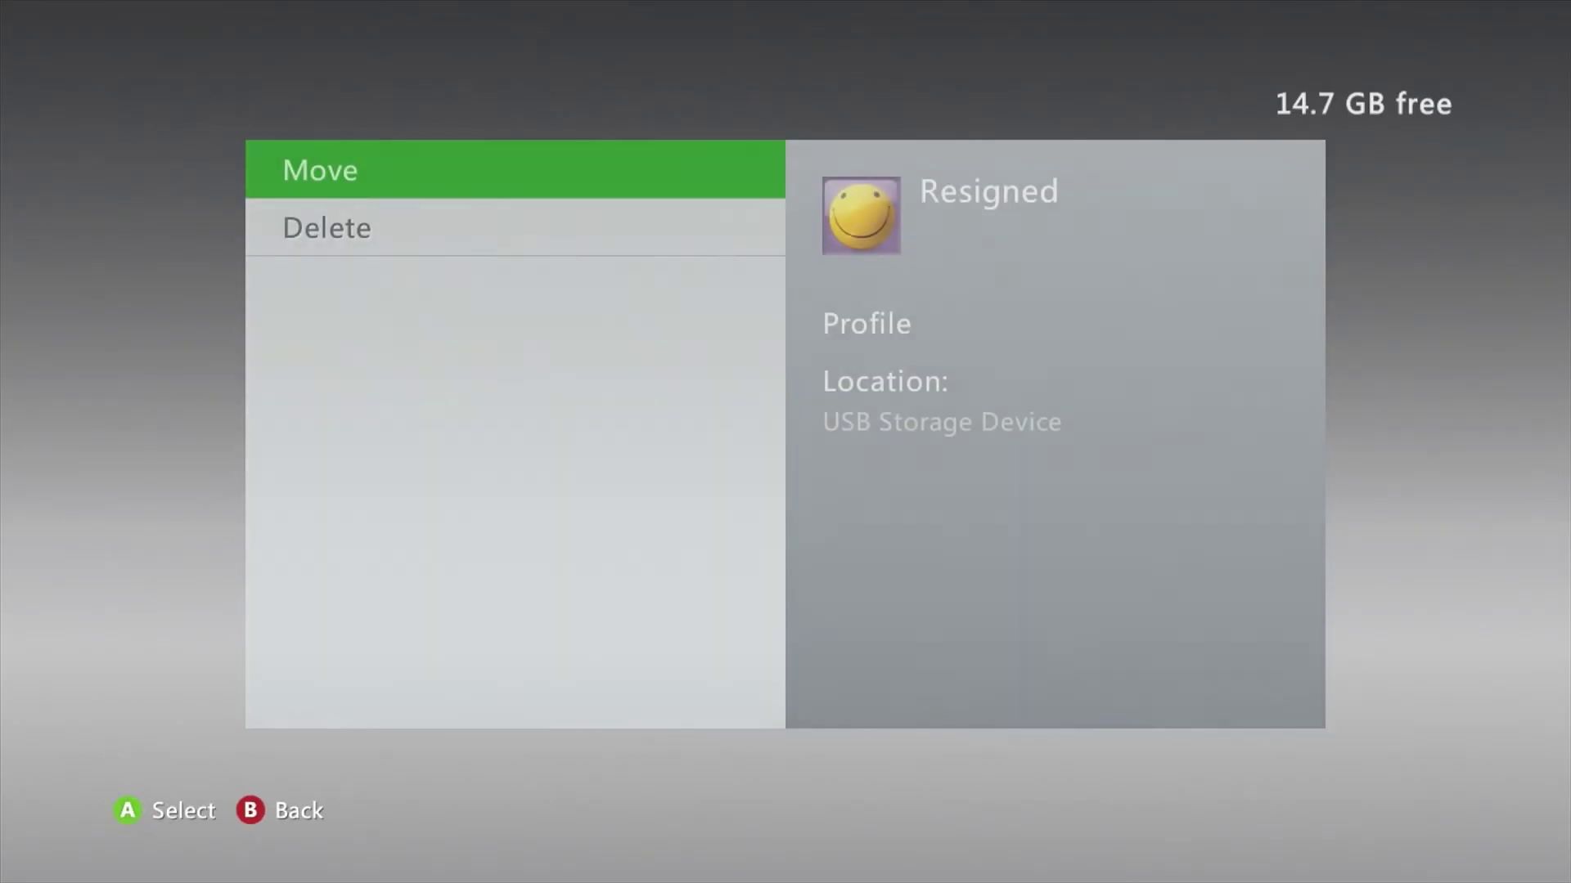
key("Return")
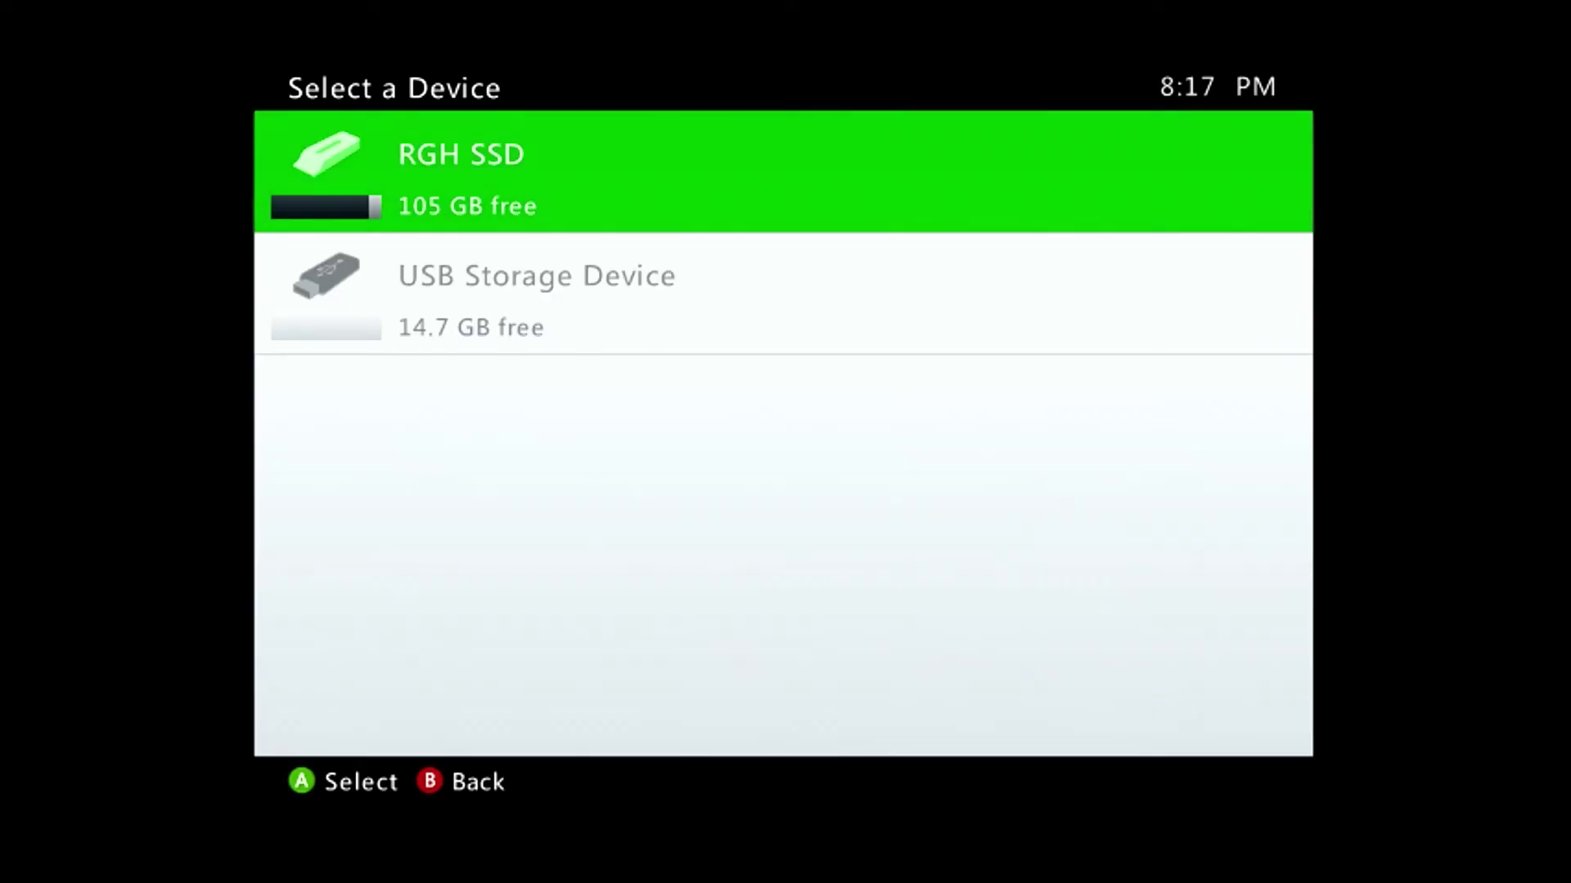
key("Return")
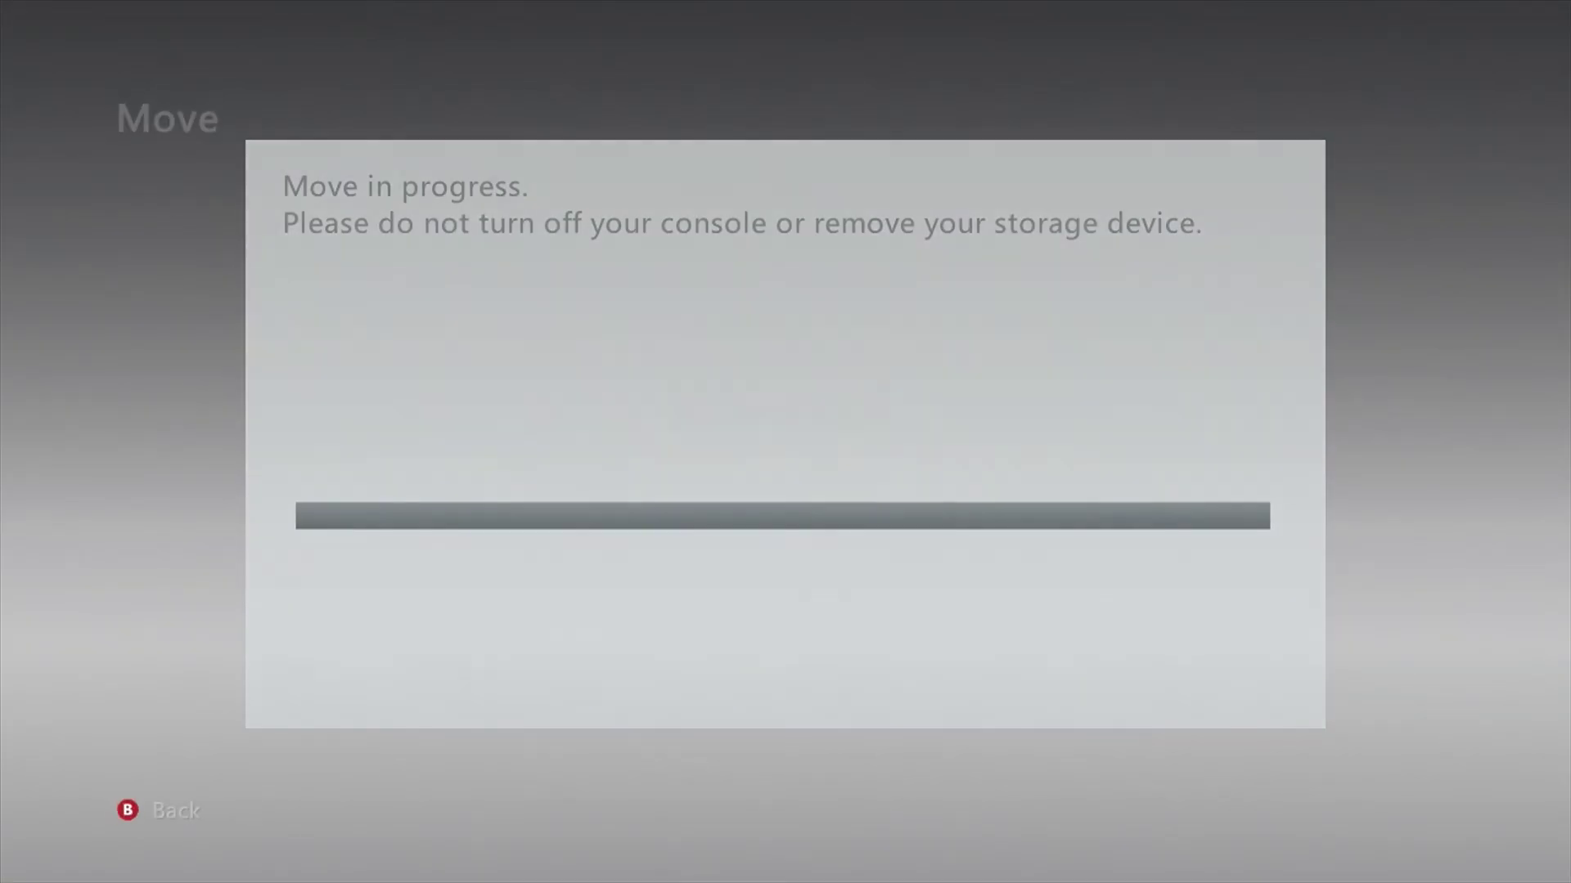
key("Escape")
key("Up")
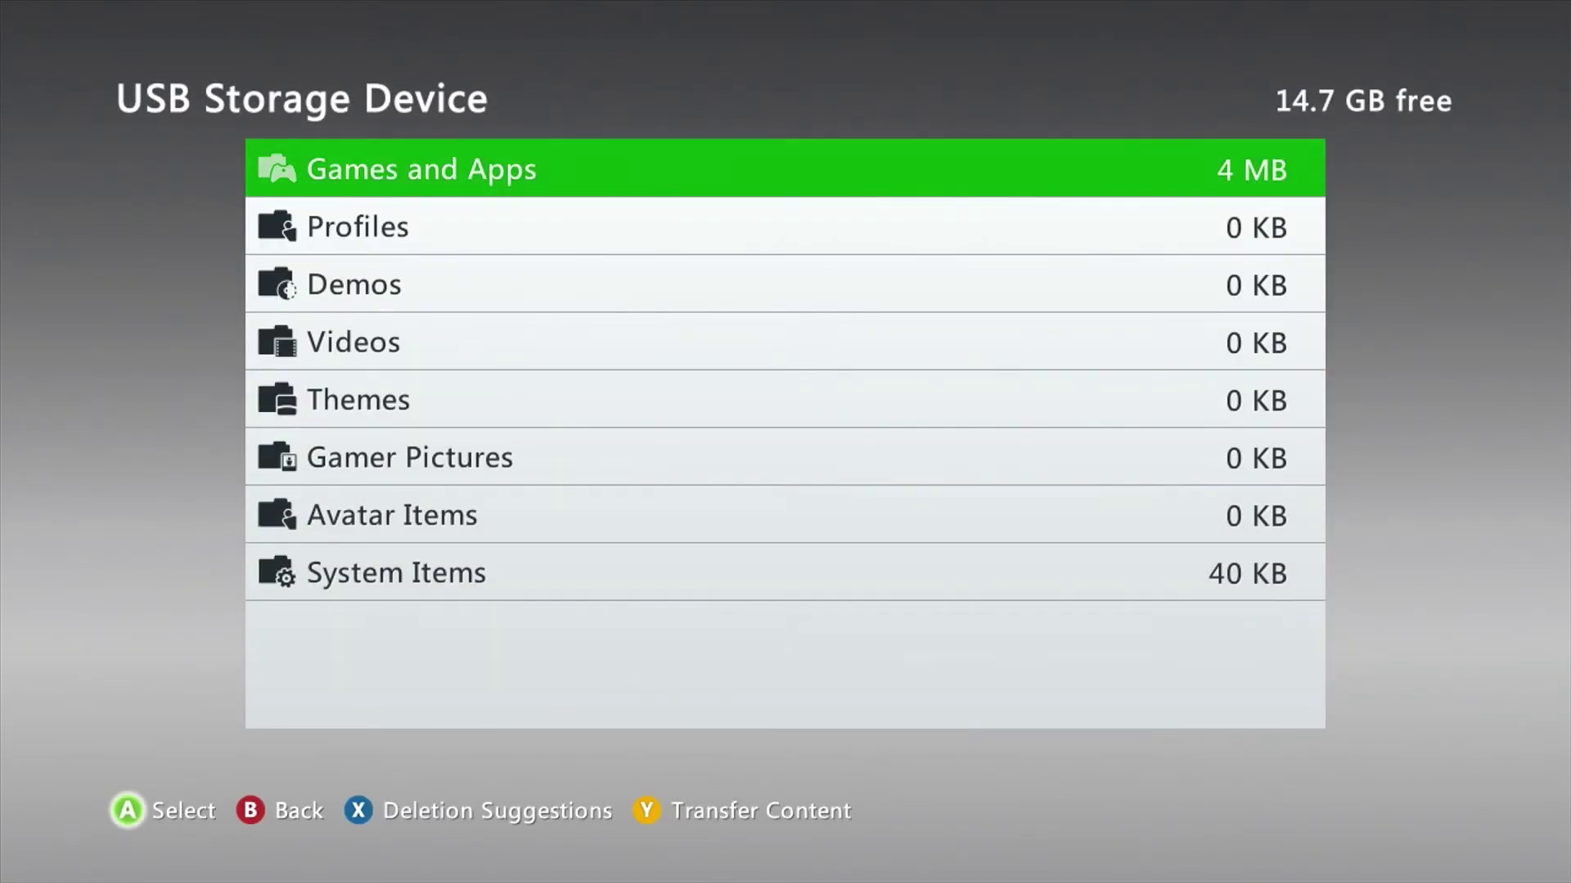
Step: Check the owner and details of the Resident Evil 0 saved game under Games and Apps on the USB Storage Device
key("Return")
key("Down")
key("Up")
key("Down")
key("Up")
key("Return")
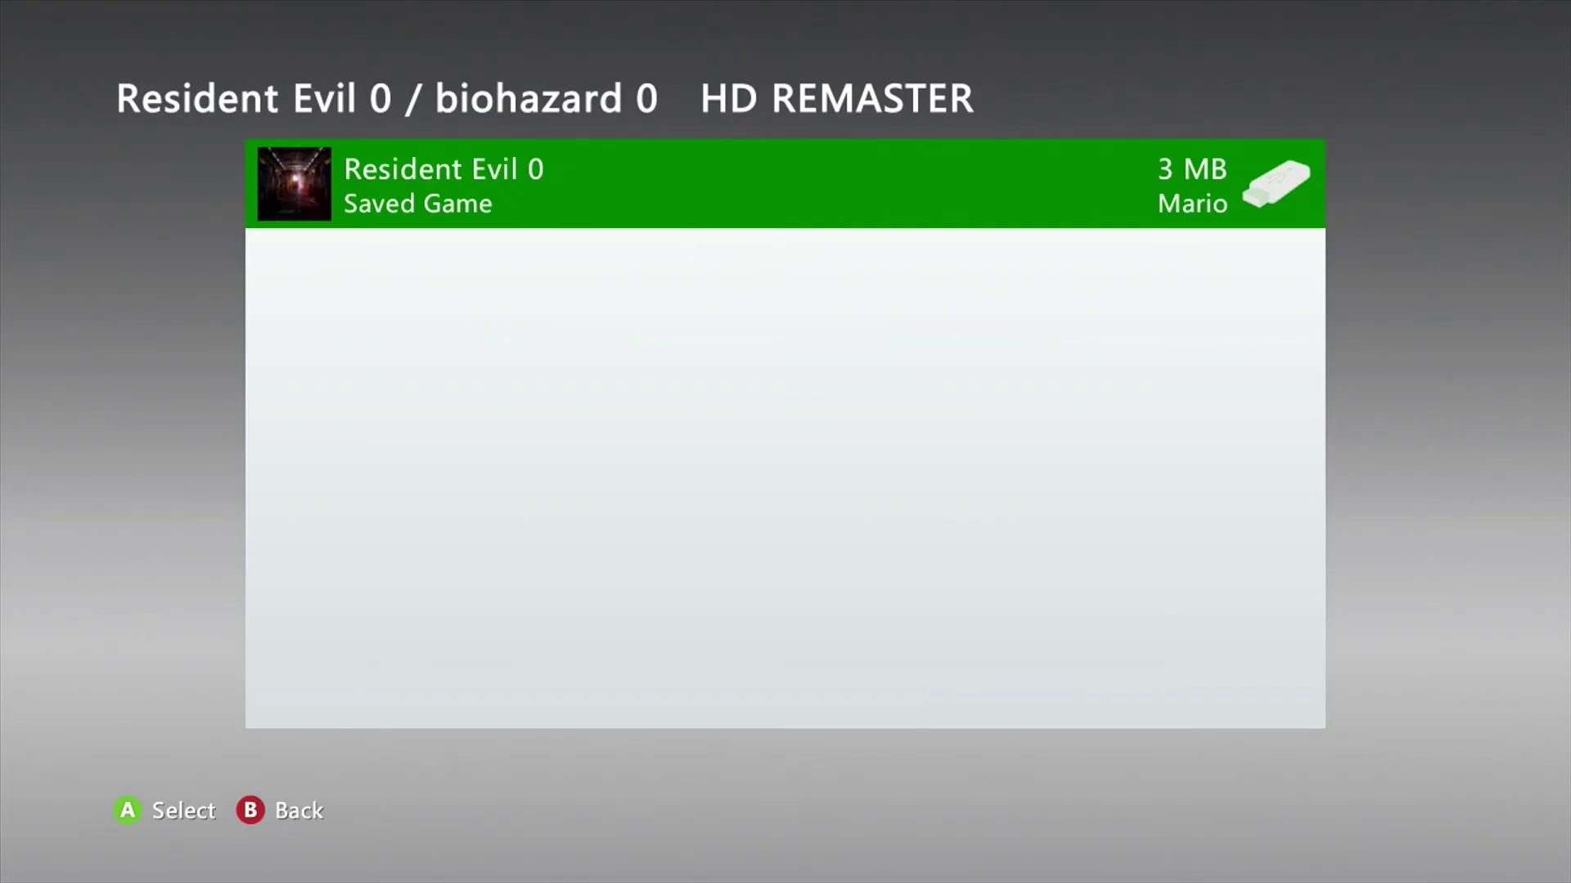
key("Return")
key("Escape")
key("Escape")
Step: Check the owner and details of both The Darkness saved games on the USB Storage Device
key("Down")
key("Return")
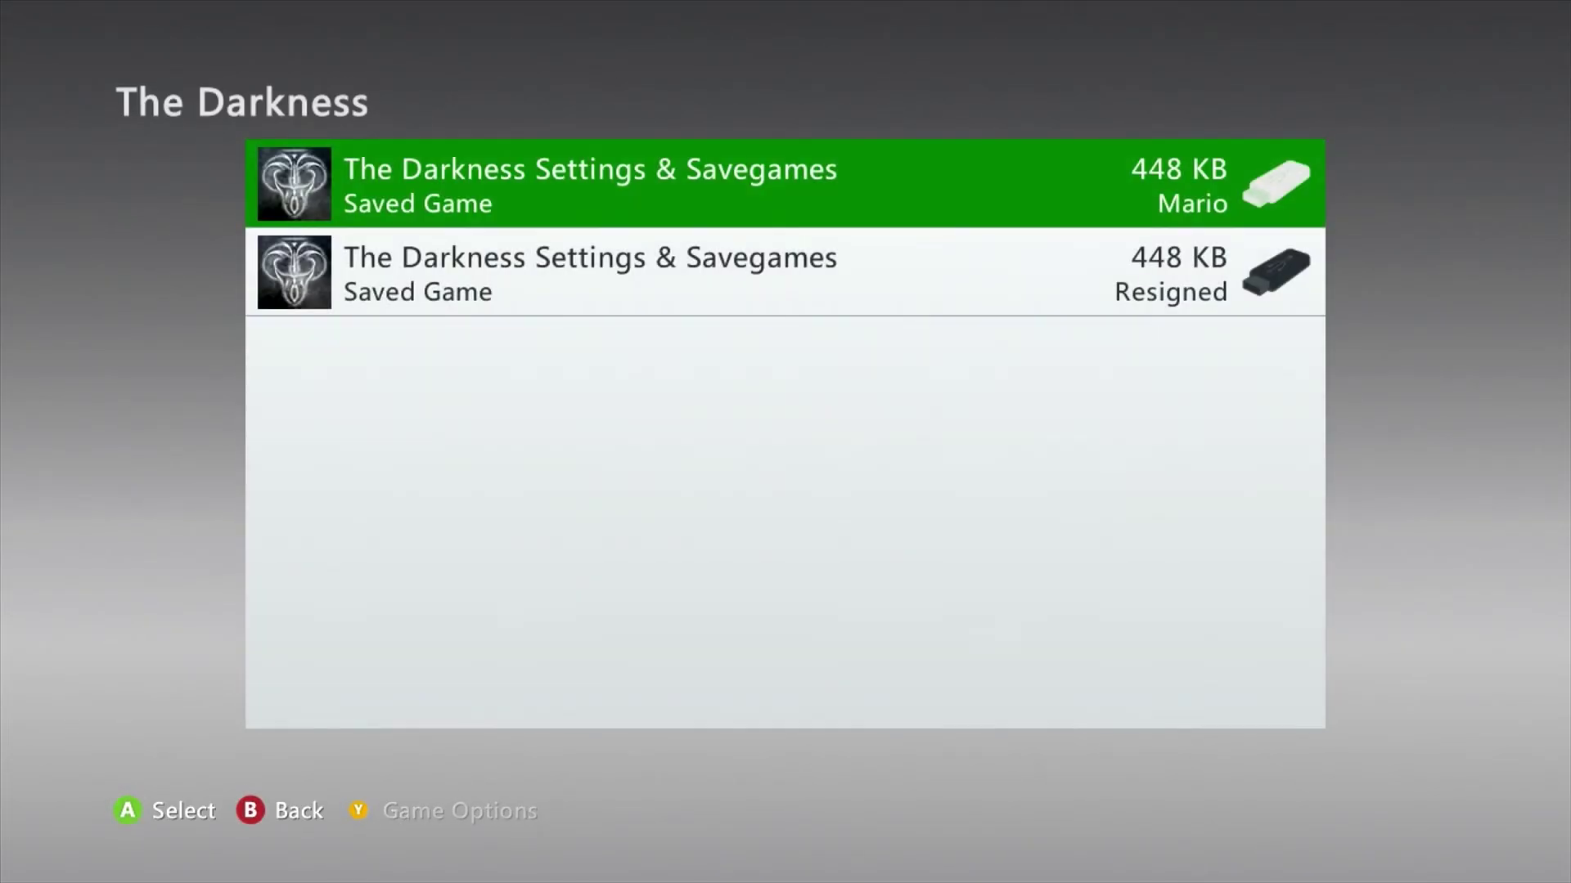
key("Return")
key("Escape")
key("Down")
key("Return")
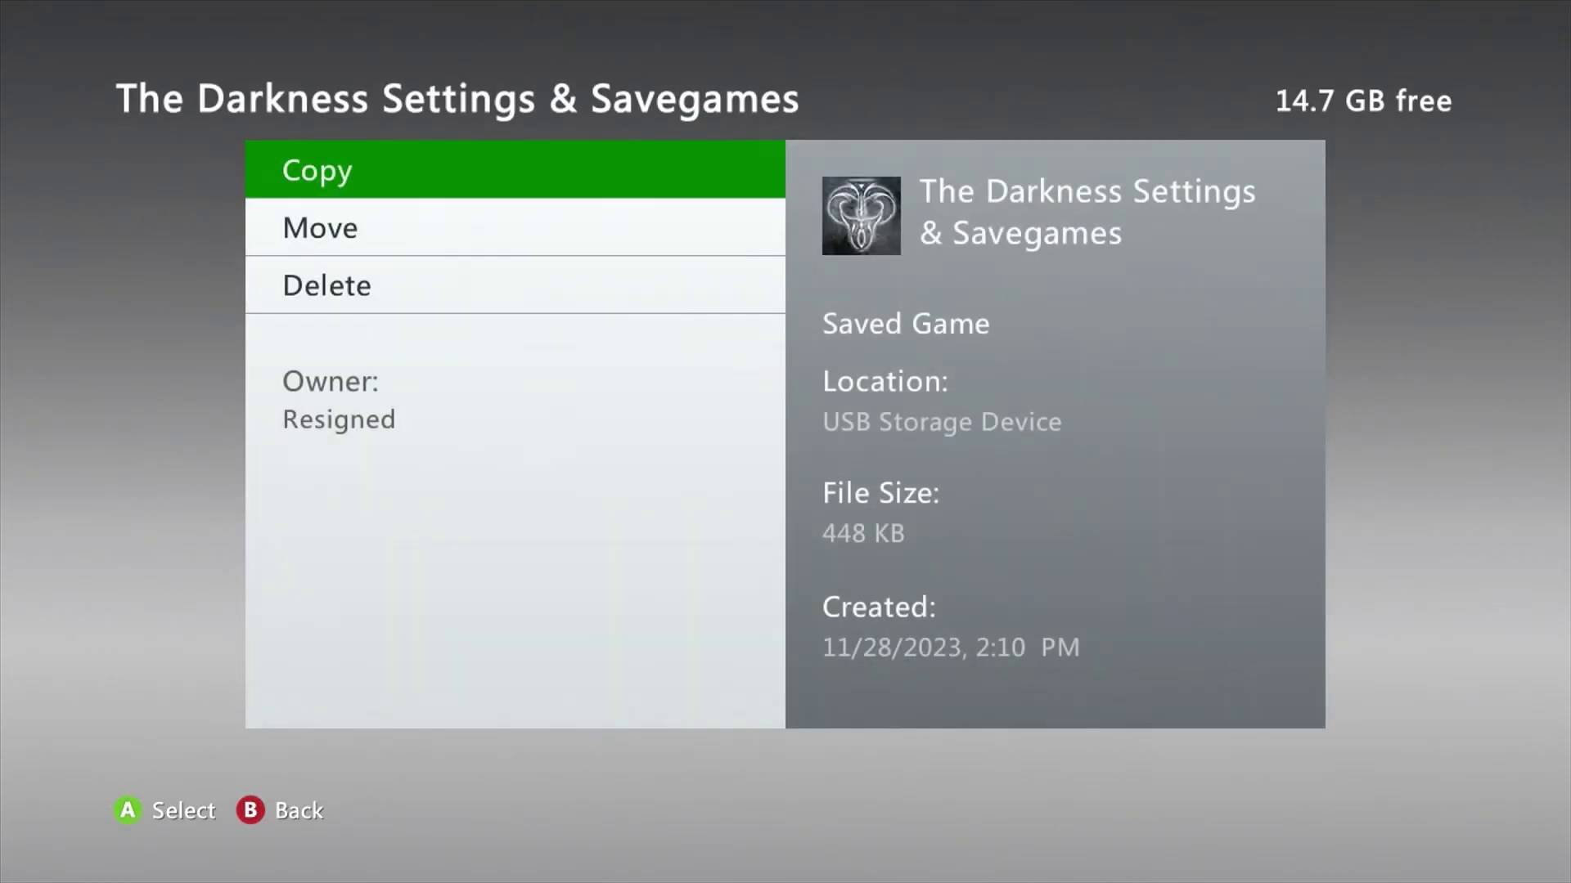
key("Escape")
key("Escape")
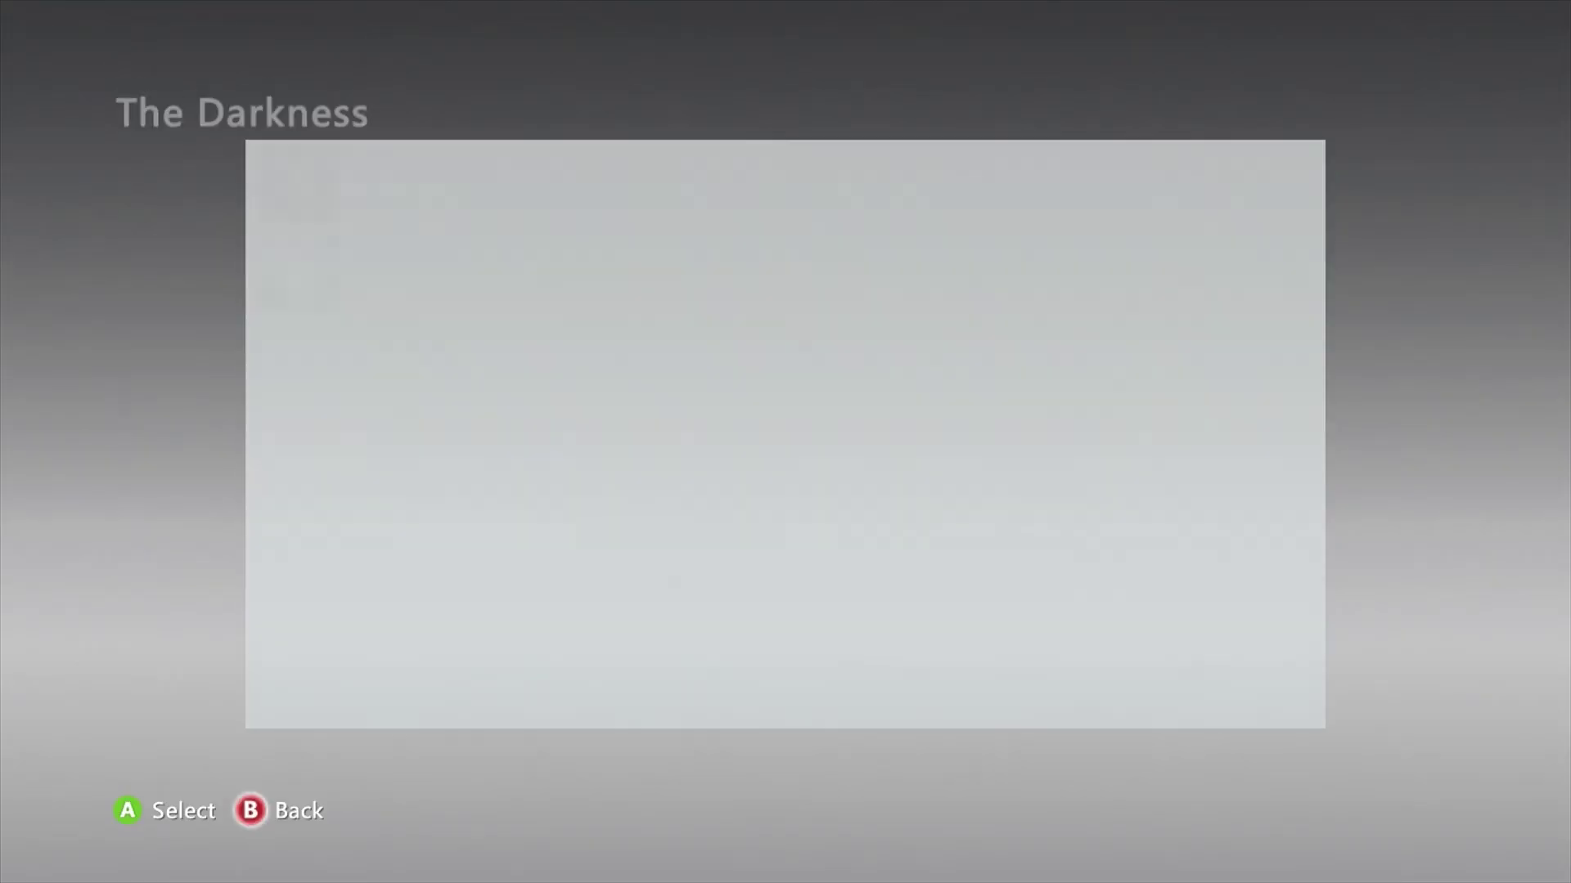
Step: Move the Resident Evil 0 saved game off the USB Storage Device, replacing the existing item on the destination device
key("Up")
key("Return")
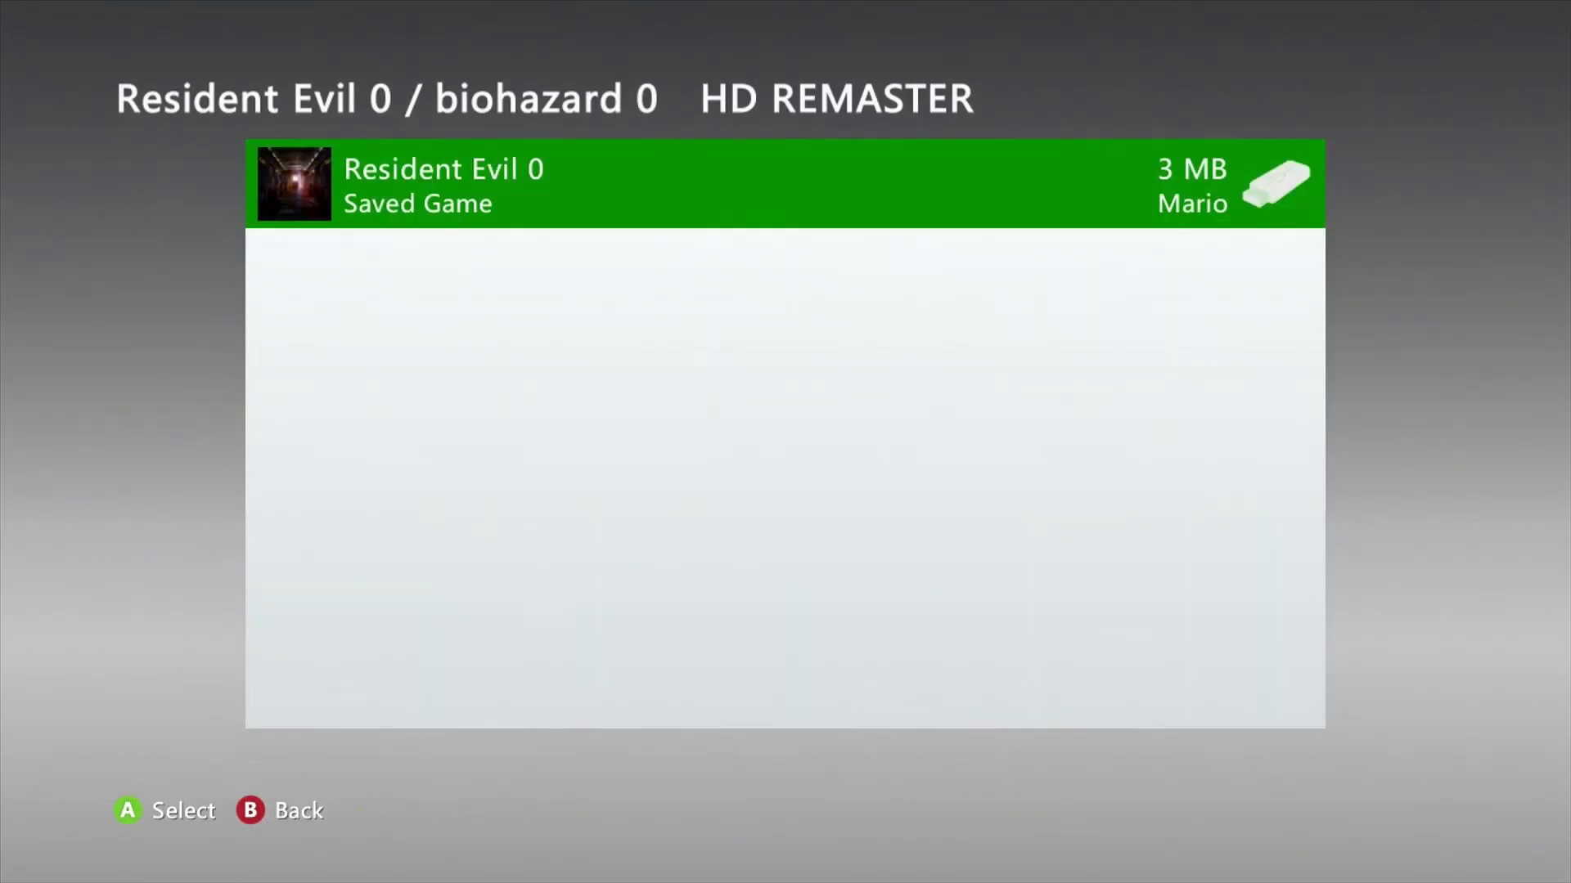
key("Return")
key("Down")
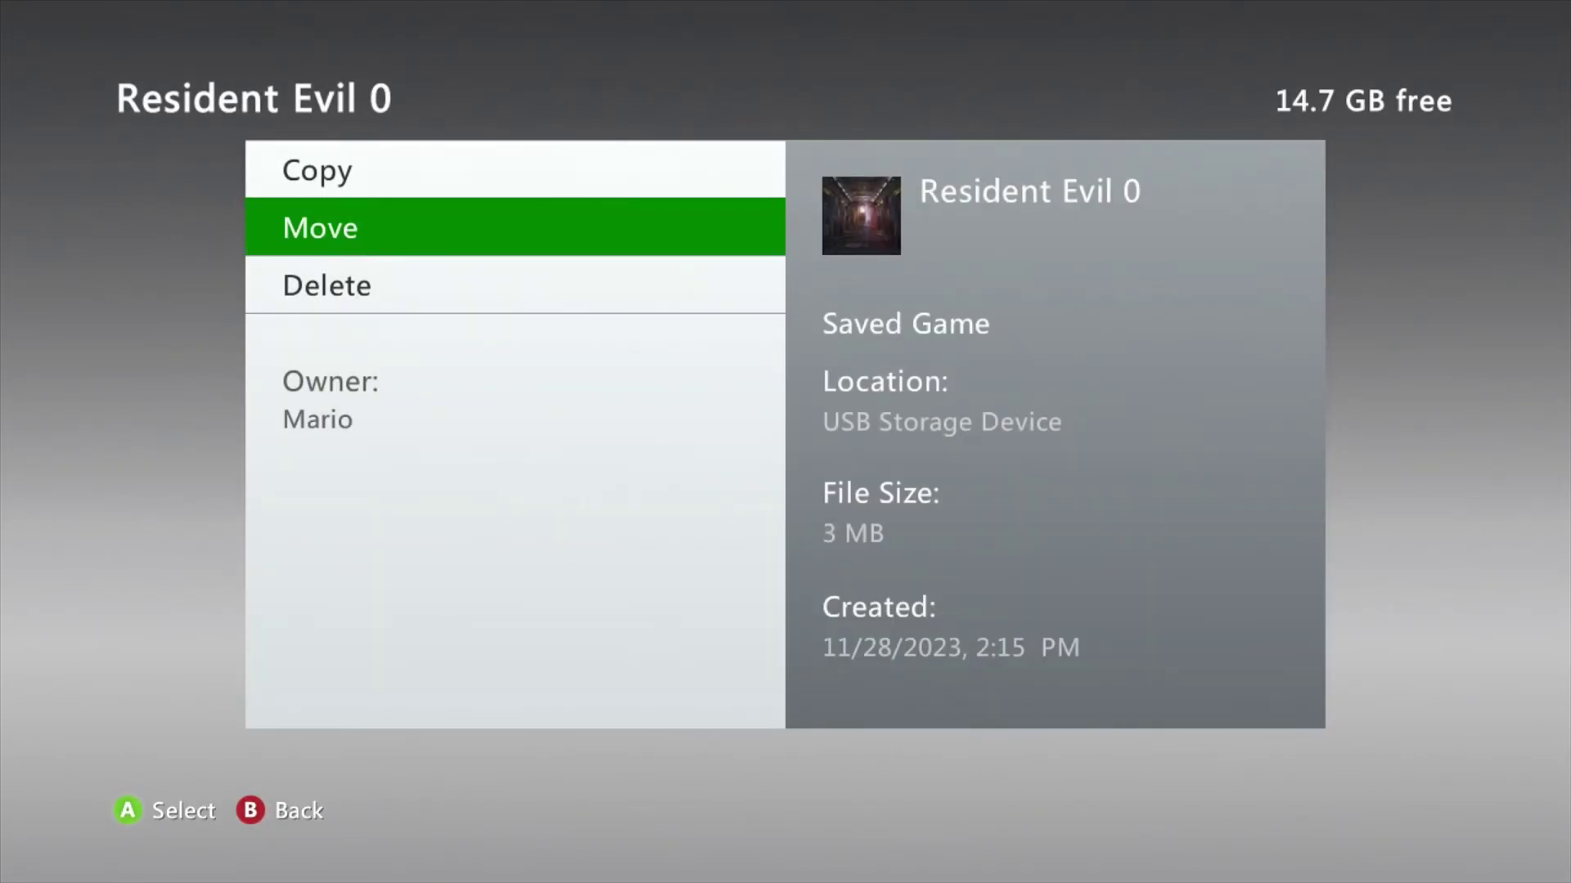
key("Return")
key("Return")
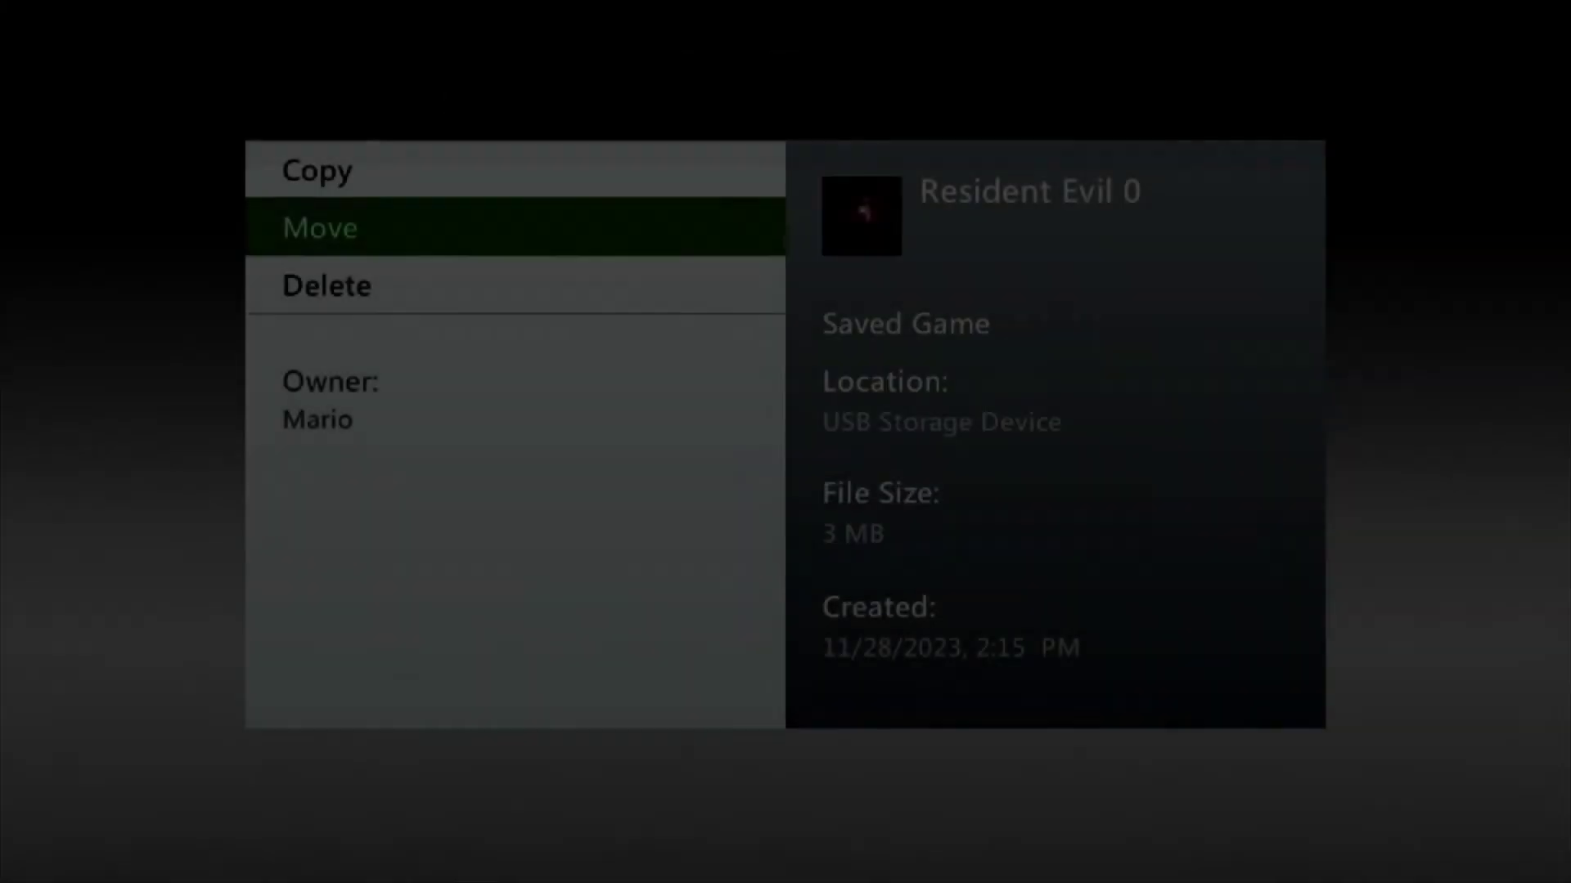
key("Return")
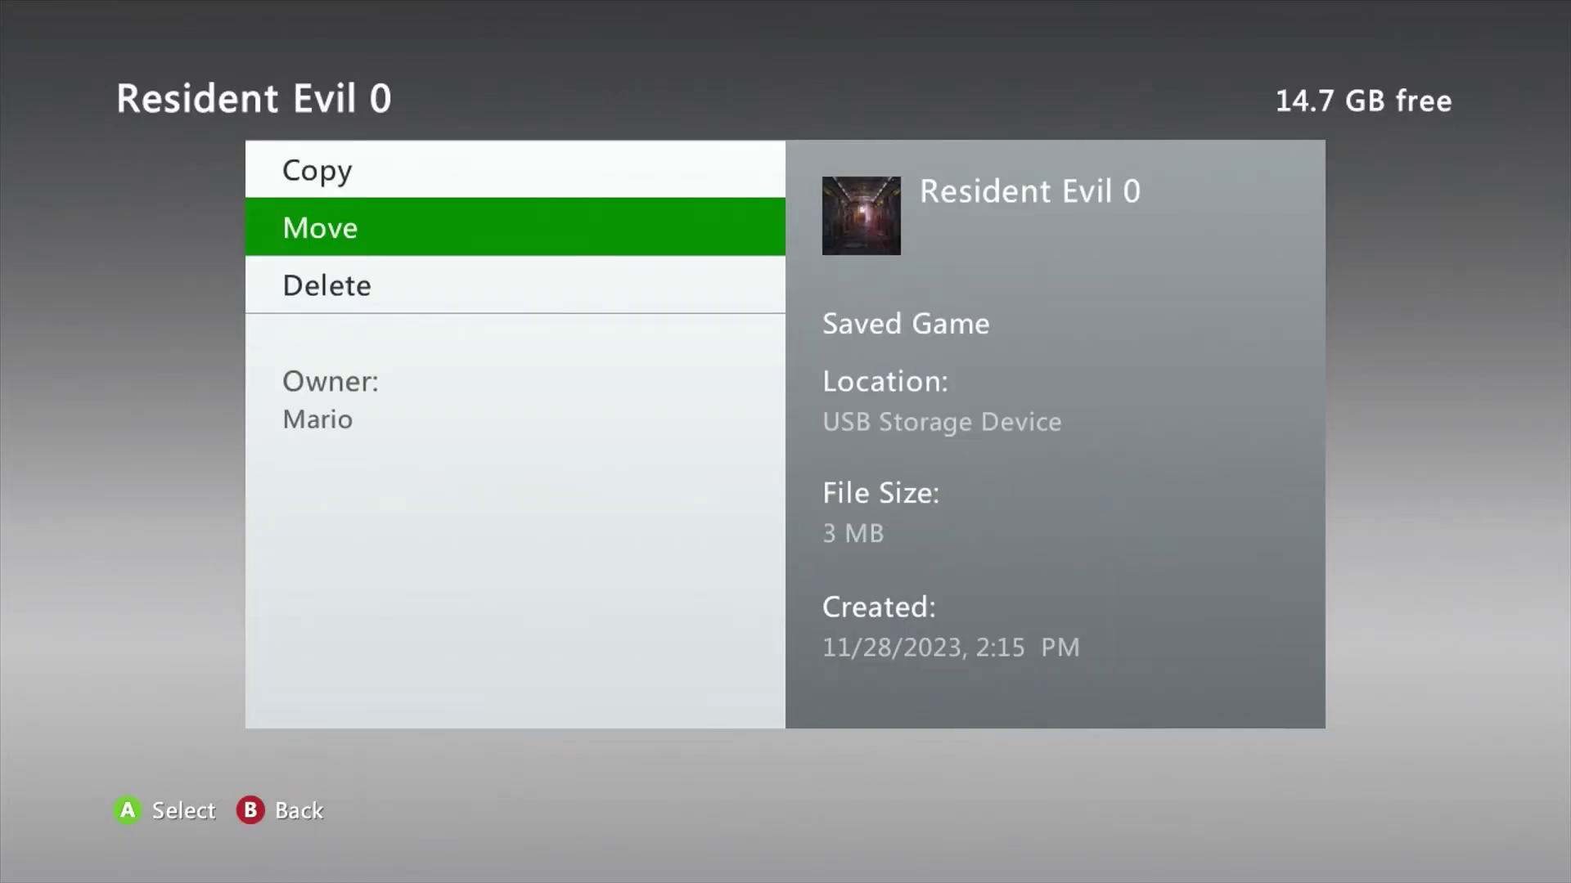
key("Return")
key("Return")
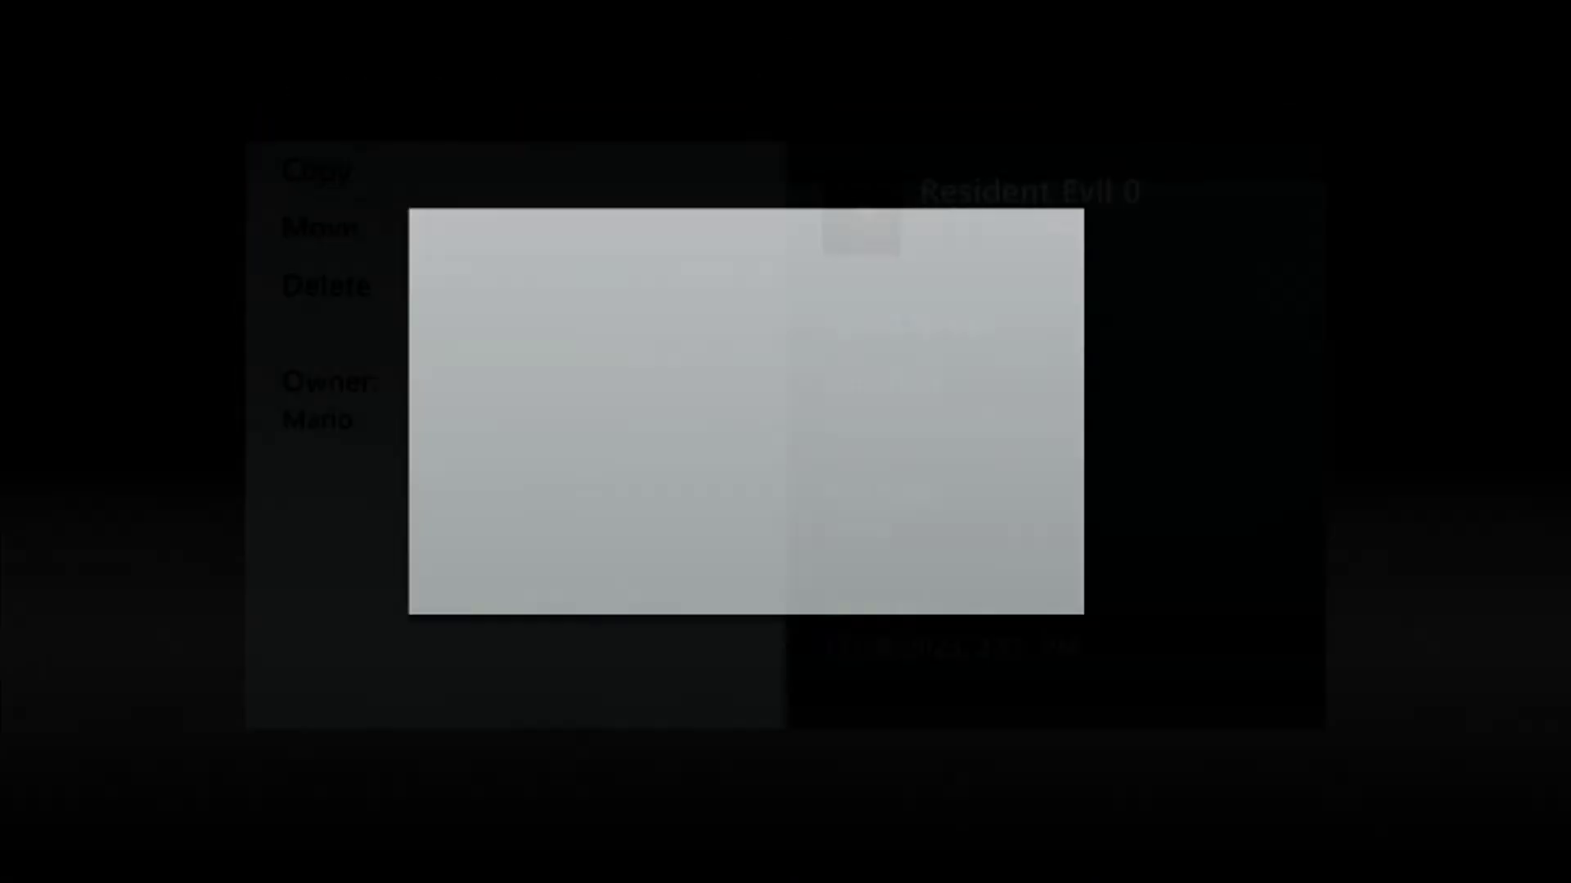
key("Up")
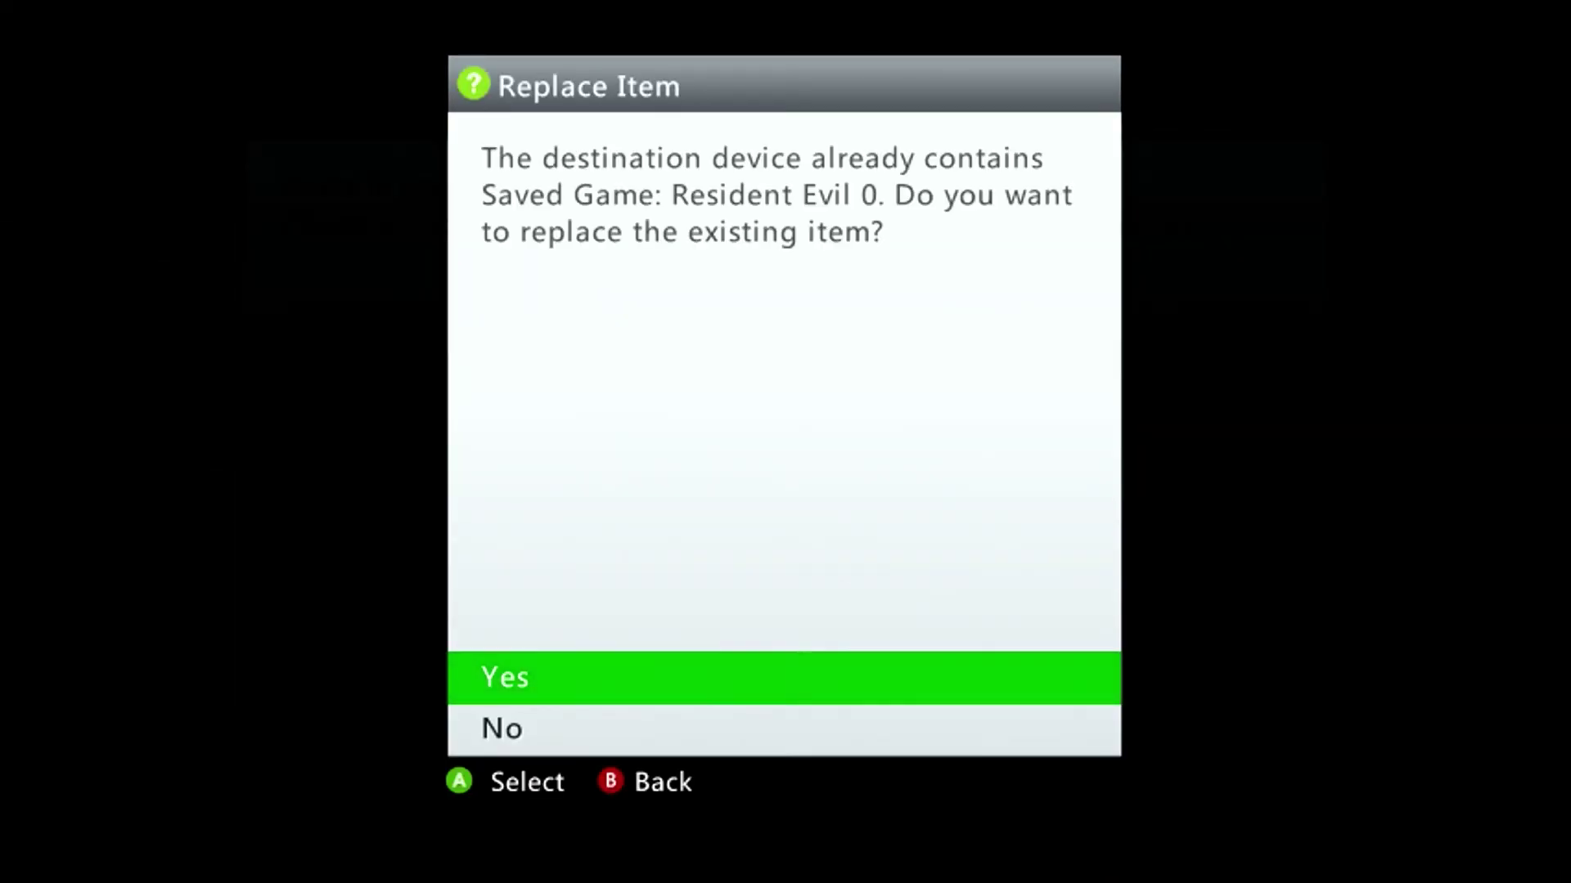
key("Return")
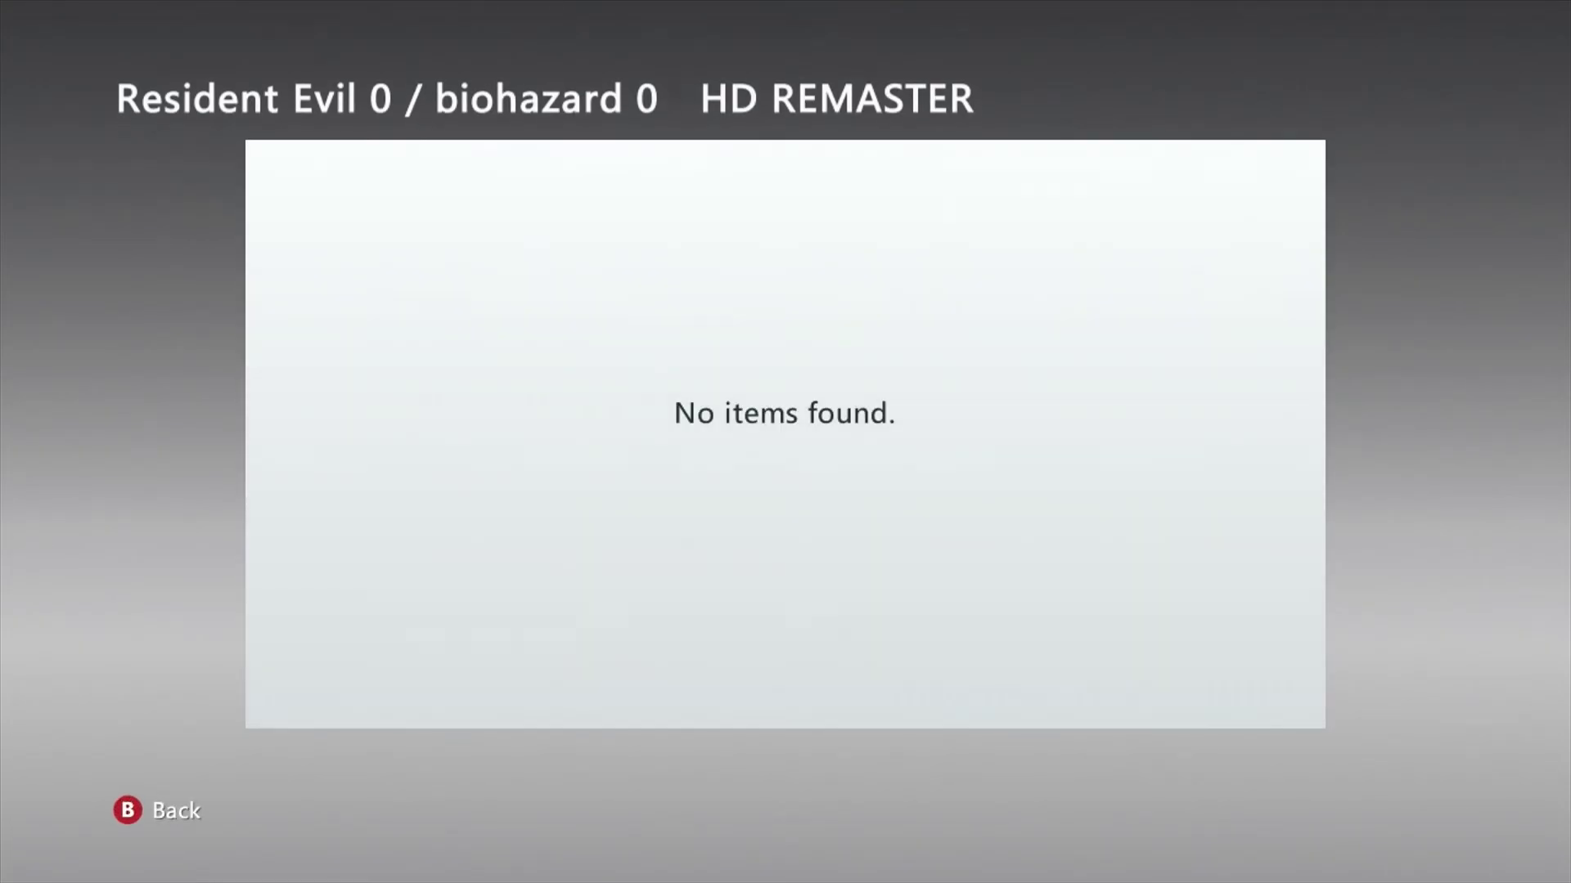
Step: Move the first-listed The Darkness Settings & Savegames item off the USB Storage Device
key("Escape")
key("Return")
key("Return")
key("Down")
key("Return")
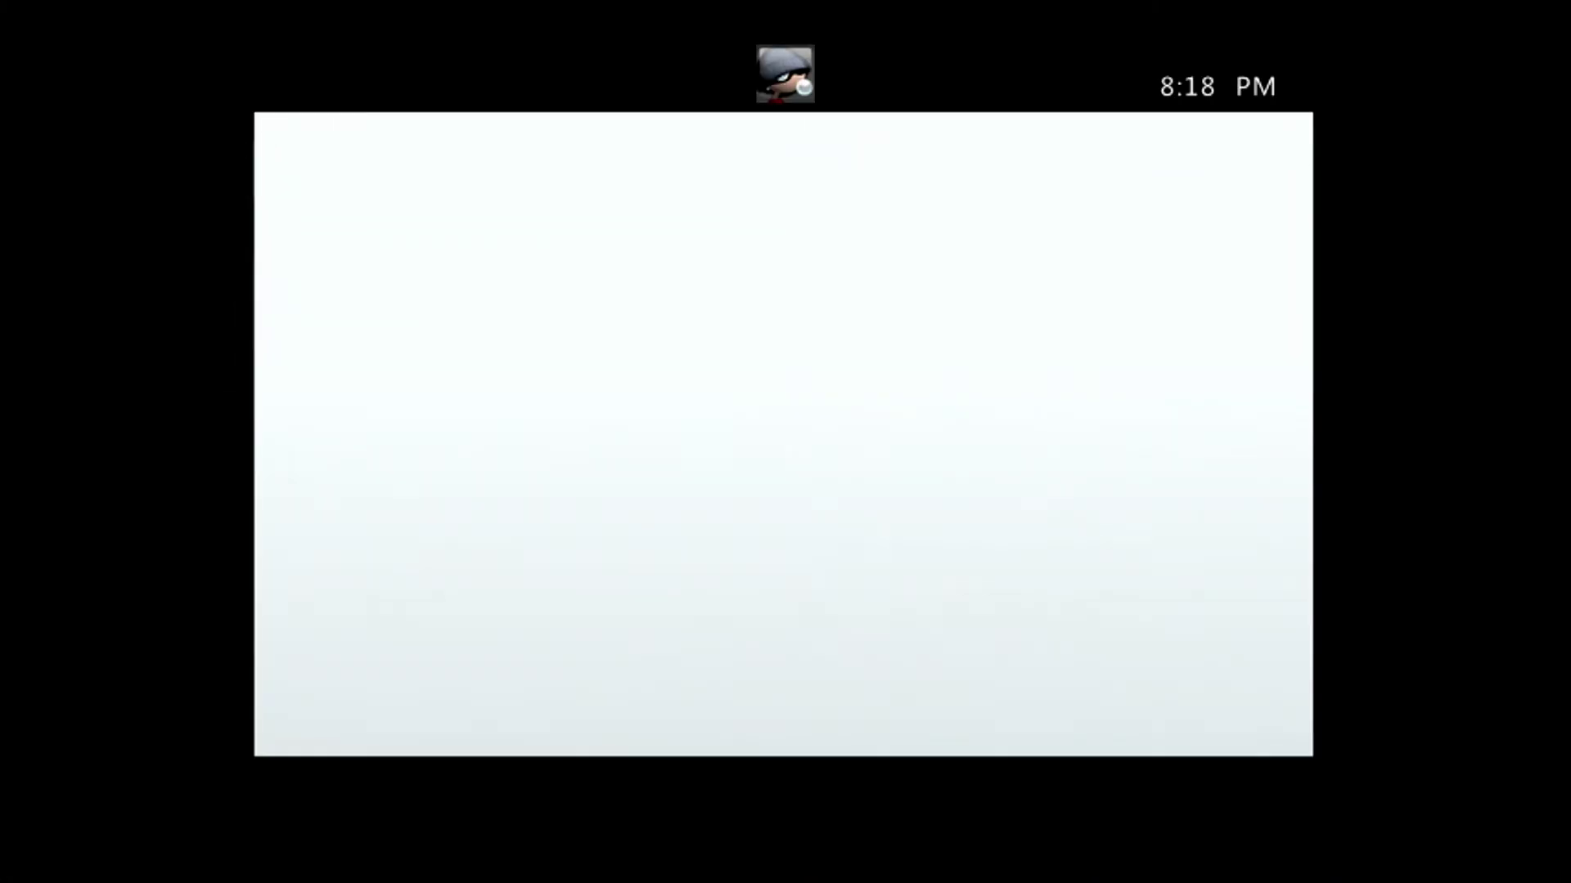
key("Return")
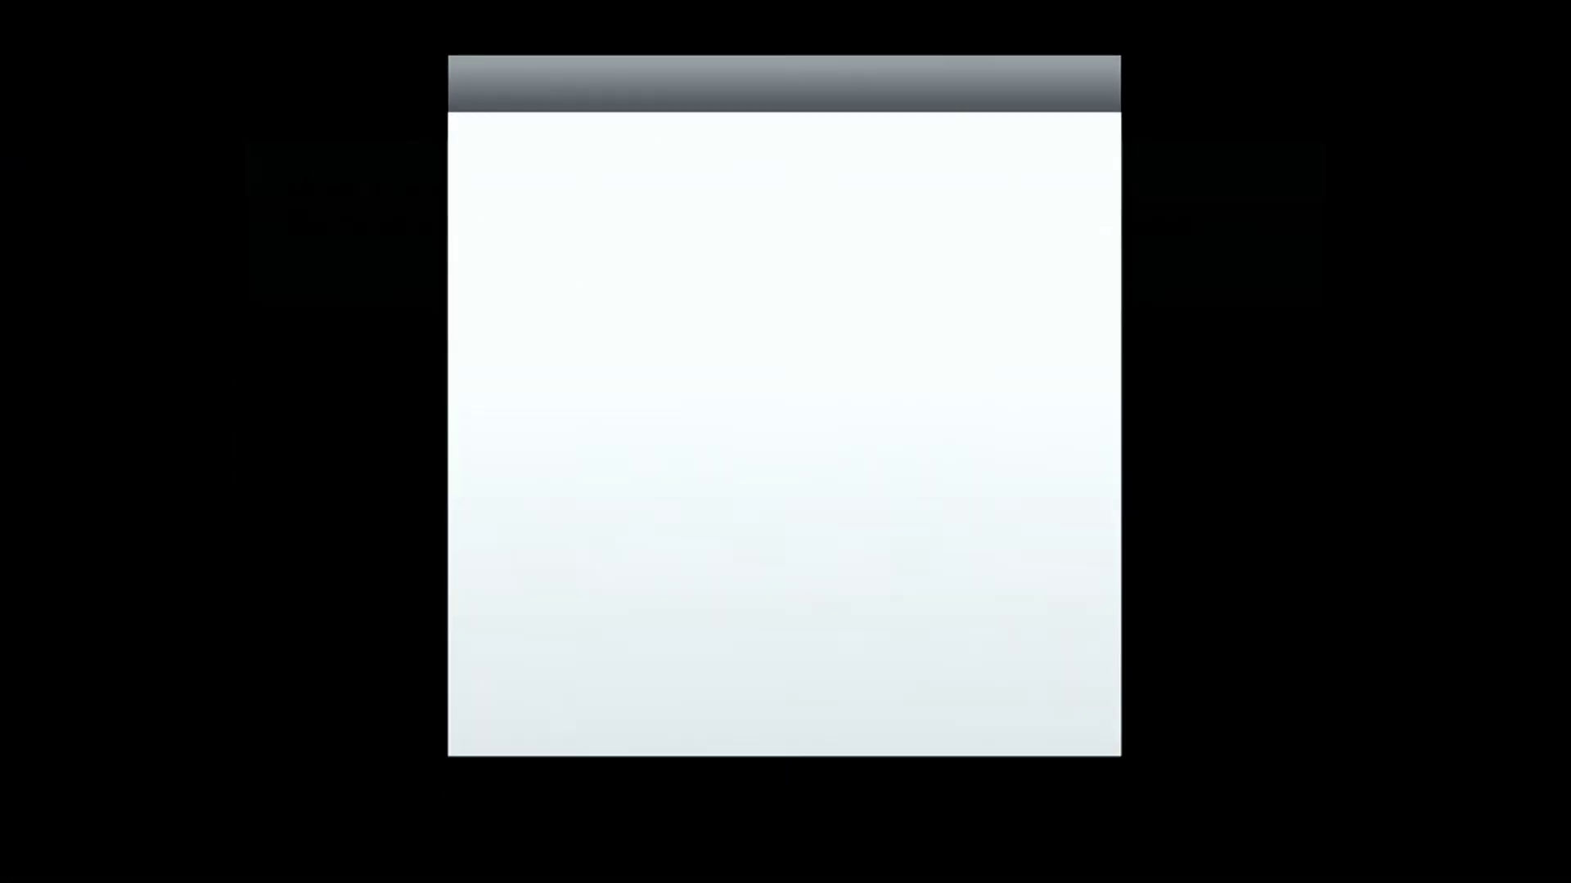
key("Return")
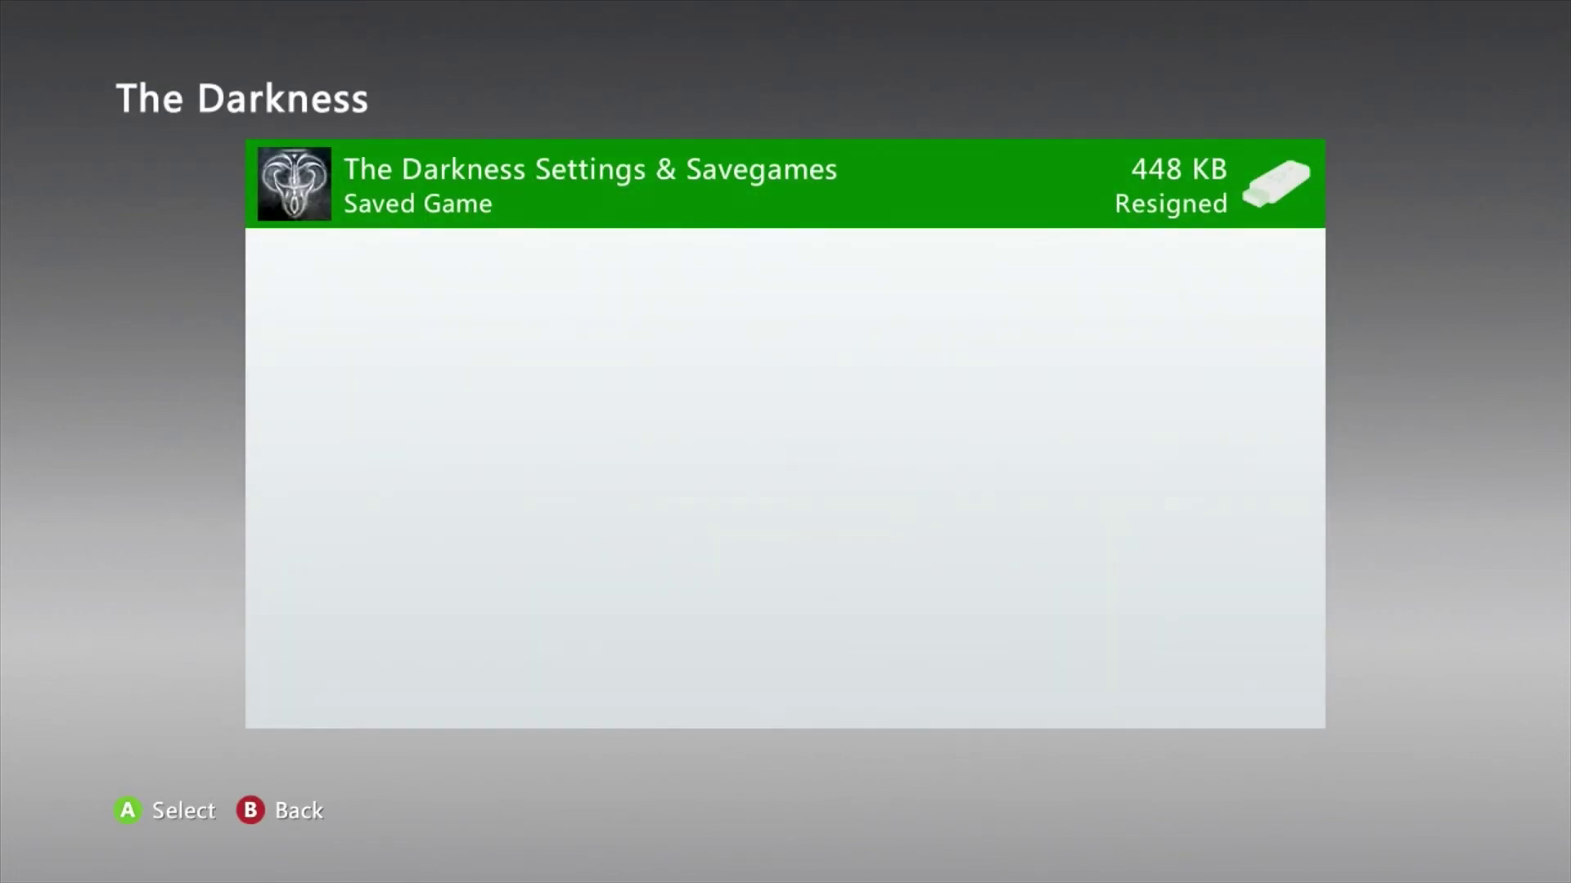
Step: Open the options of the Resigned profile's The Darkness saved game and bring up the Xbox Guide
key("Return")
key("Home")
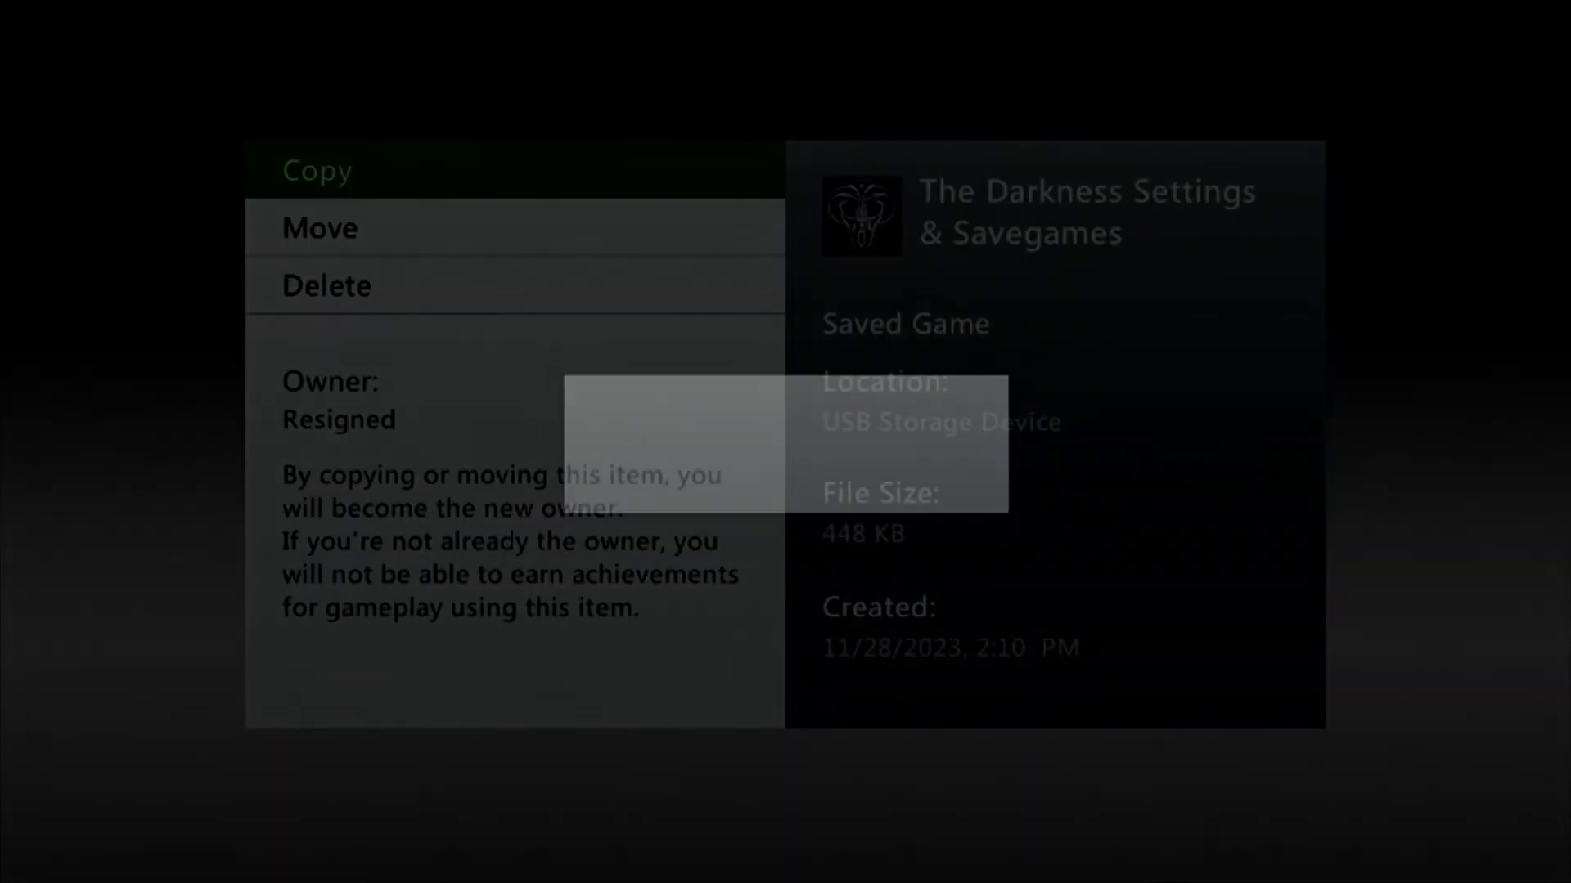